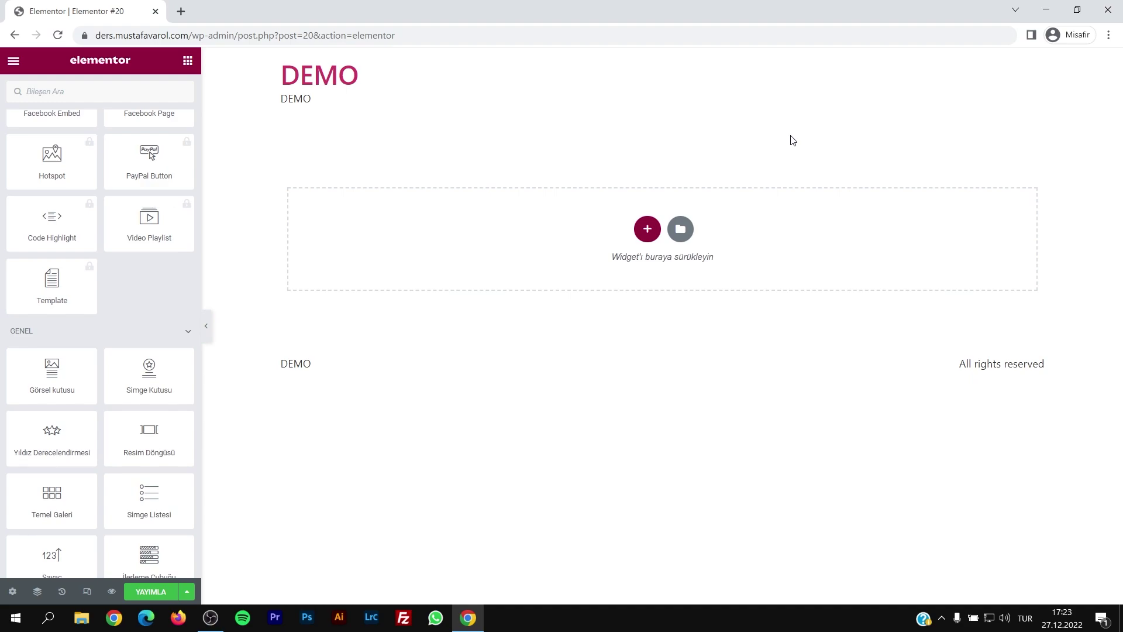
Add a Simge Kutusu (icon box) widget to the empty page area and duplicate its column twice
scroll(94, 392, down, 4)
scroll(135, 357, up, 4)
drag(152, 364, 578, 223)
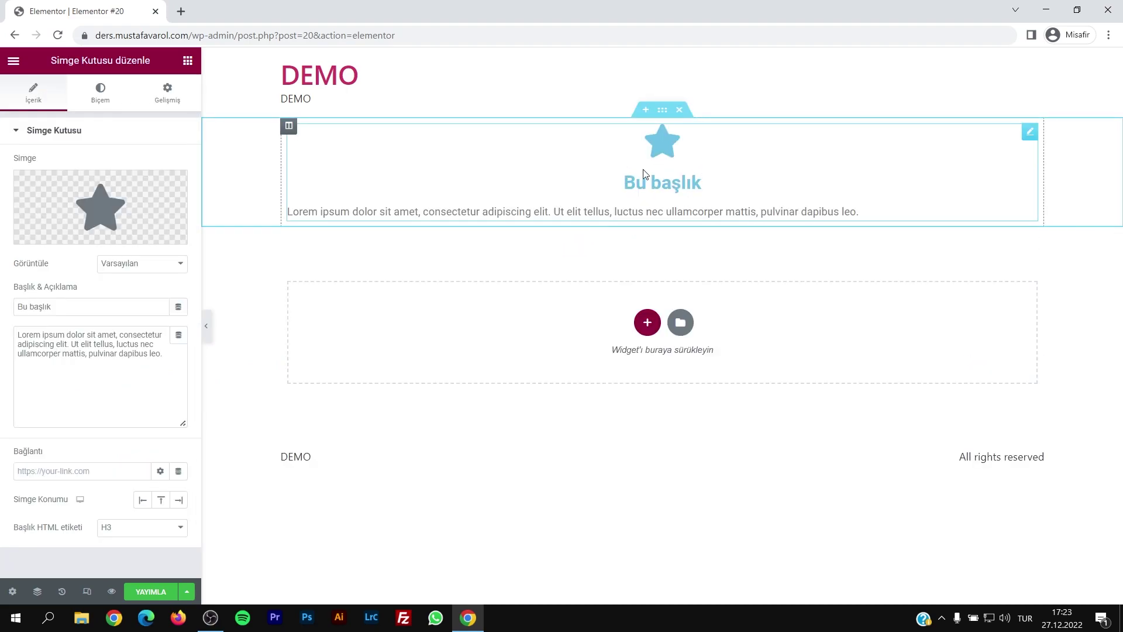
right_click(290, 129)
click(313, 156)
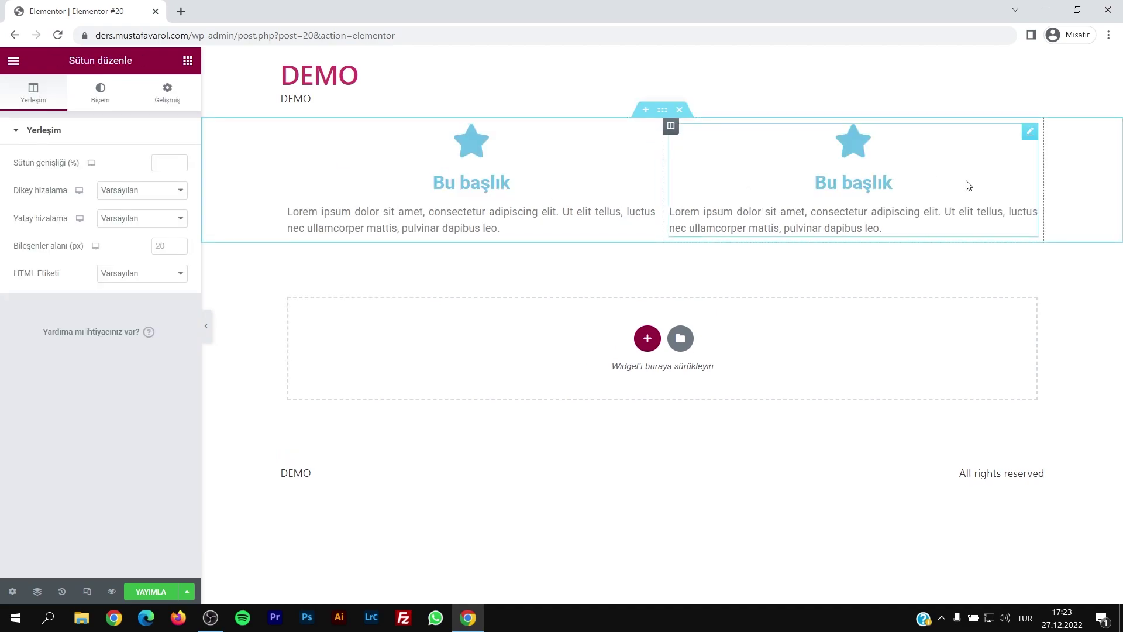
right_click(291, 132)
click(302, 162)
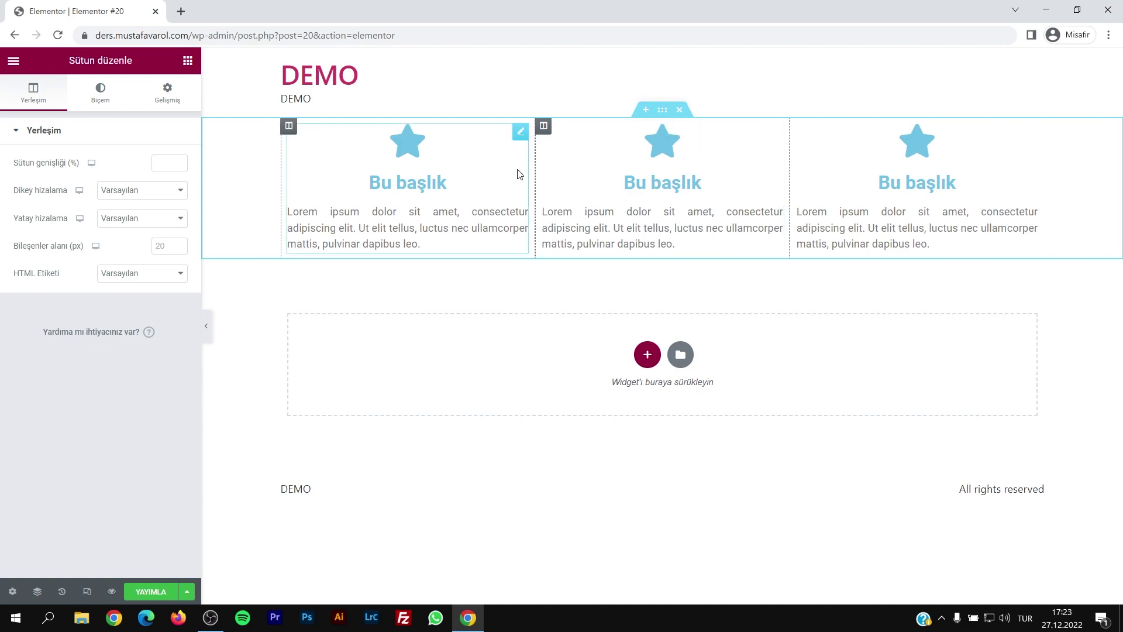
Examine the section's structure in the navigator (Kılavuz) with every column expanded to its icon box, closing it when done
right_click(499, 161)
click(536, 372)
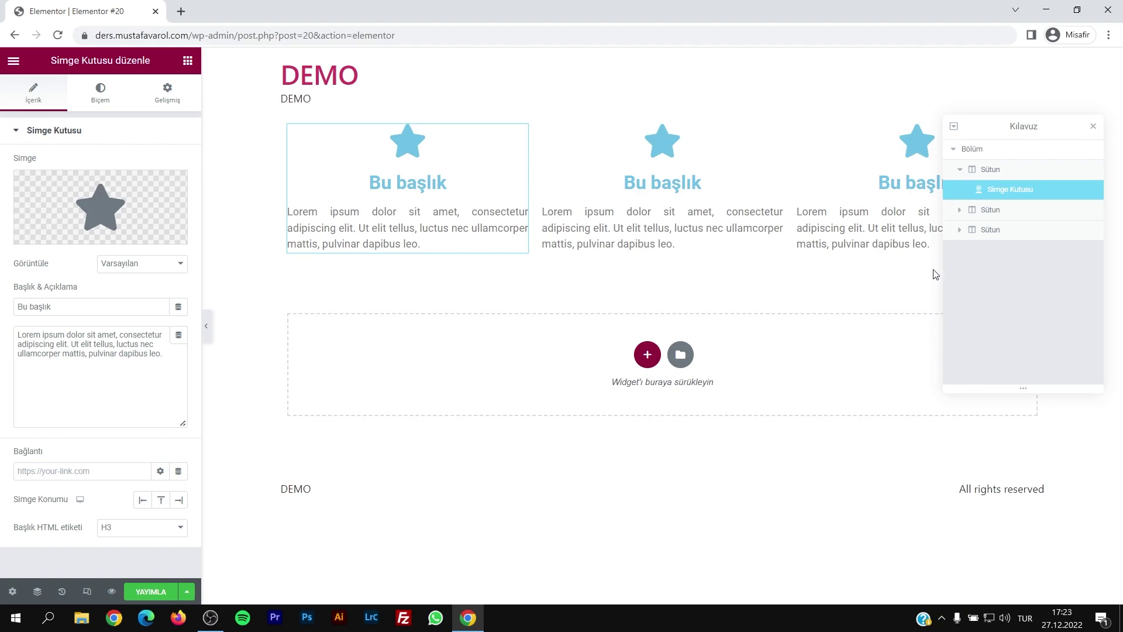
click(972, 150)
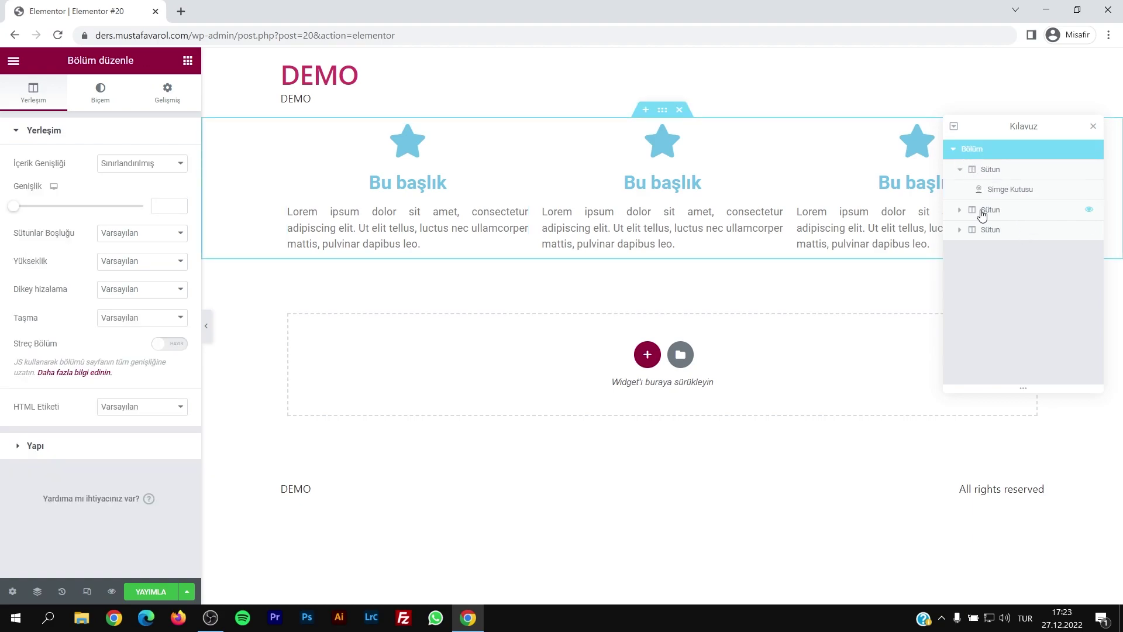
click(959, 210)
click(959, 250)
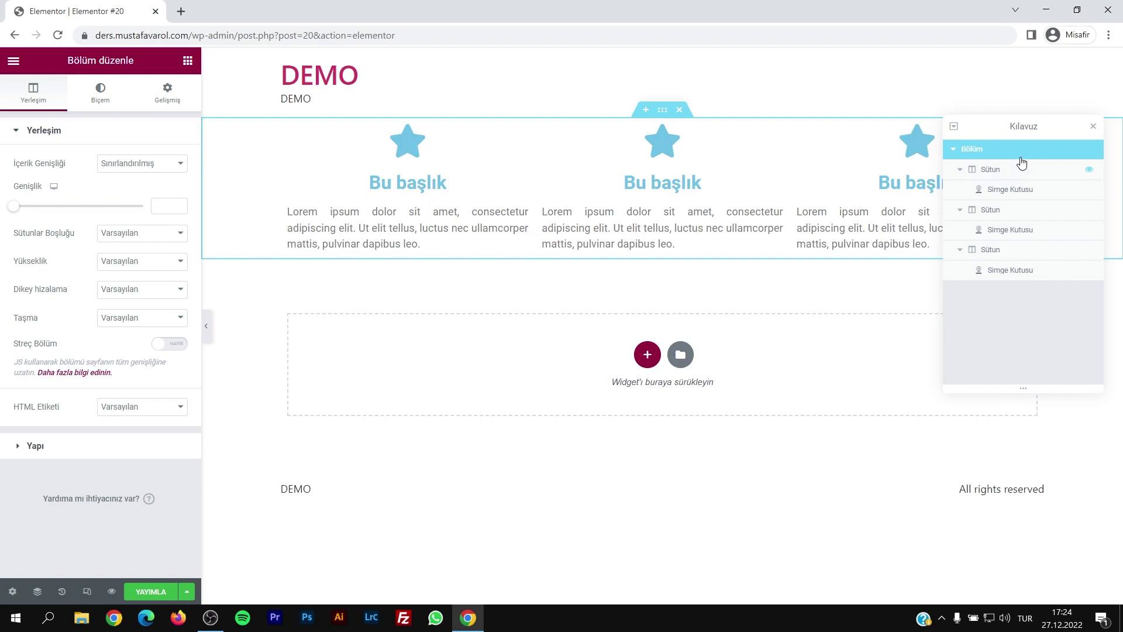
click(1092, 126)
Delete the three-column section and place a new Simge Kutusu widget in the empty page area
click(681, 111)
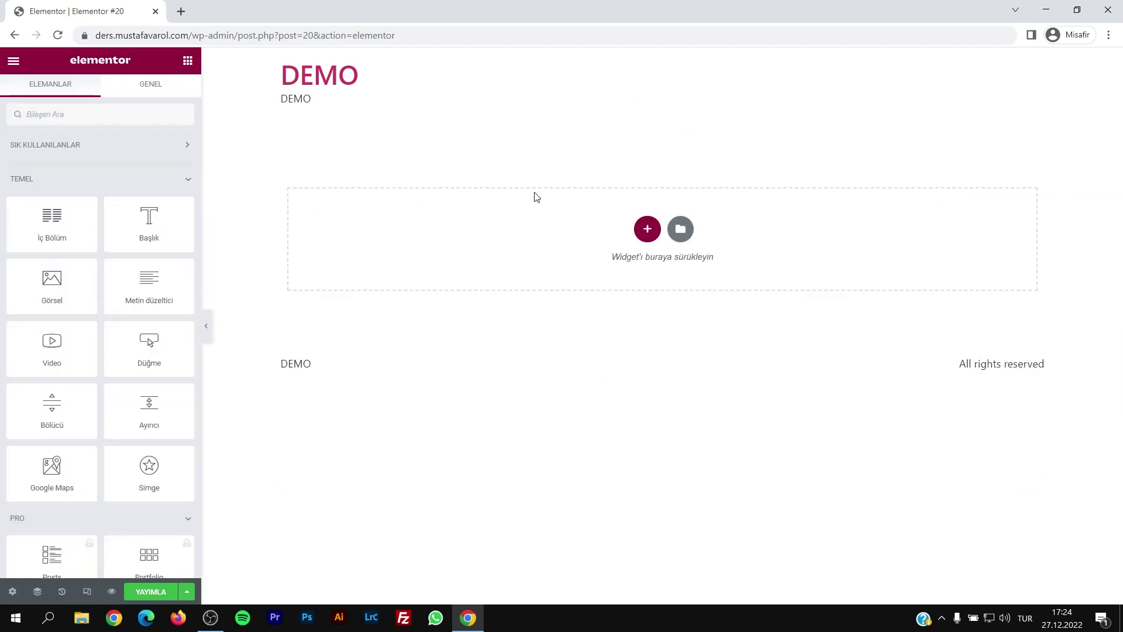
scroll(112, 393, down, 20)
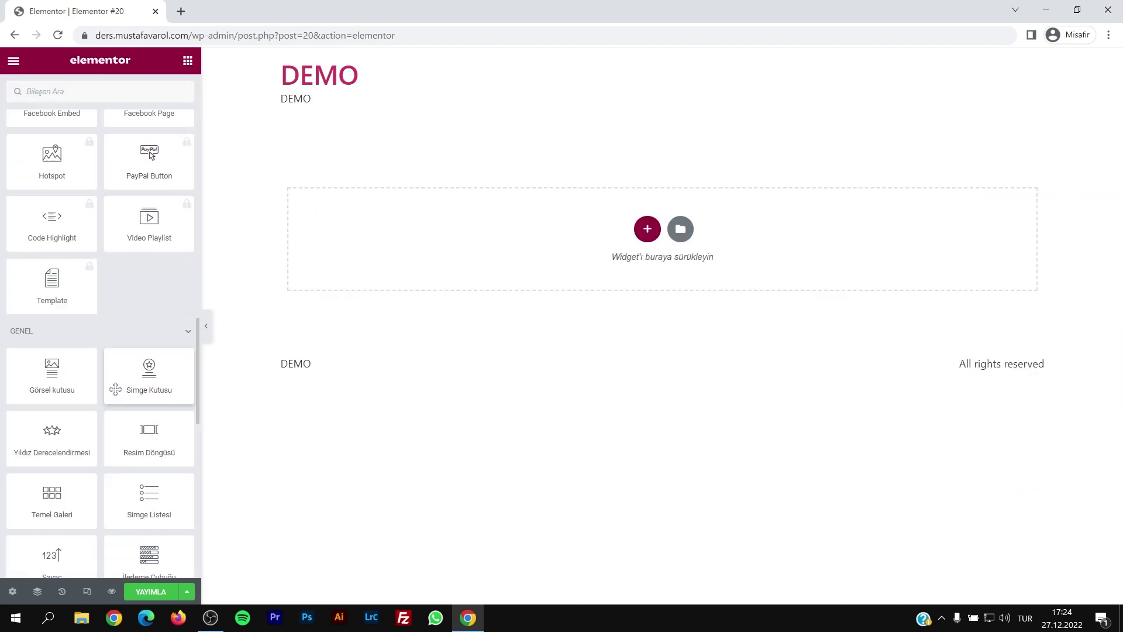
drag(154, 377, 535, 227)
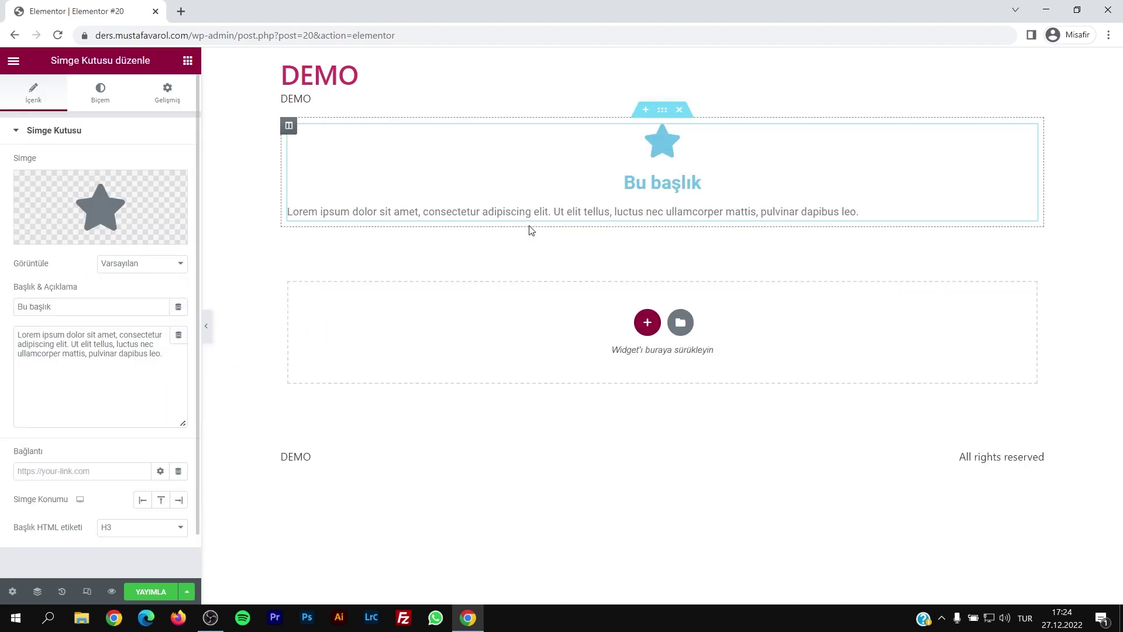
Replace the icon box's star with the circled WordPress icon, found by searching the icon library for "word"
click(59, 237)
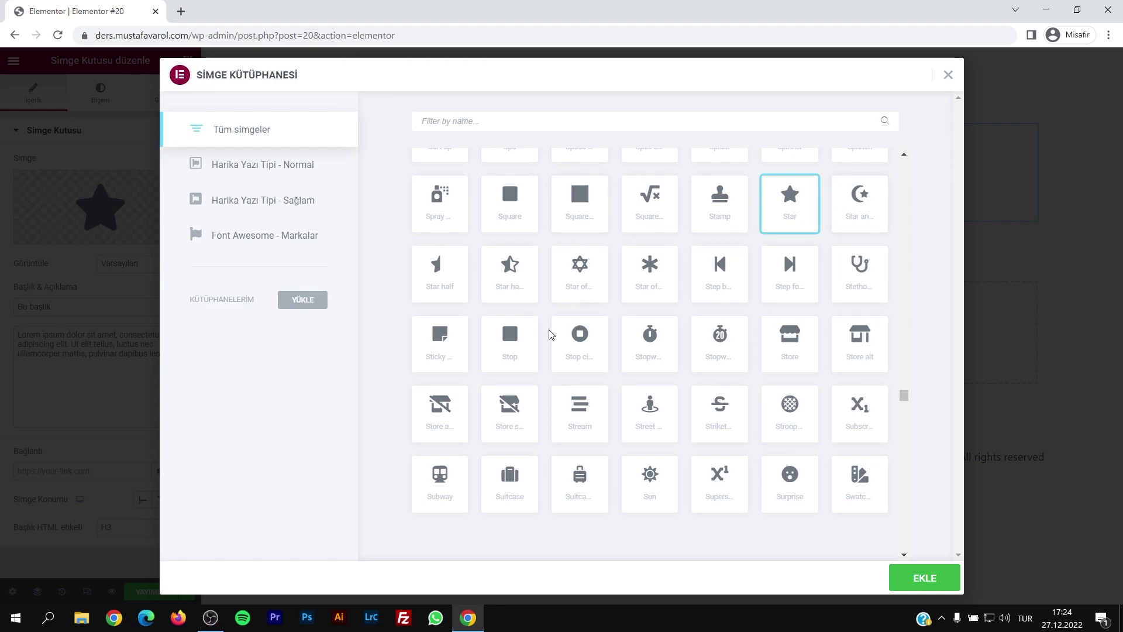
scroll(585, 357, down, 5)
scroll(609, 380, up, 5)
click(495, 124)
text(w)
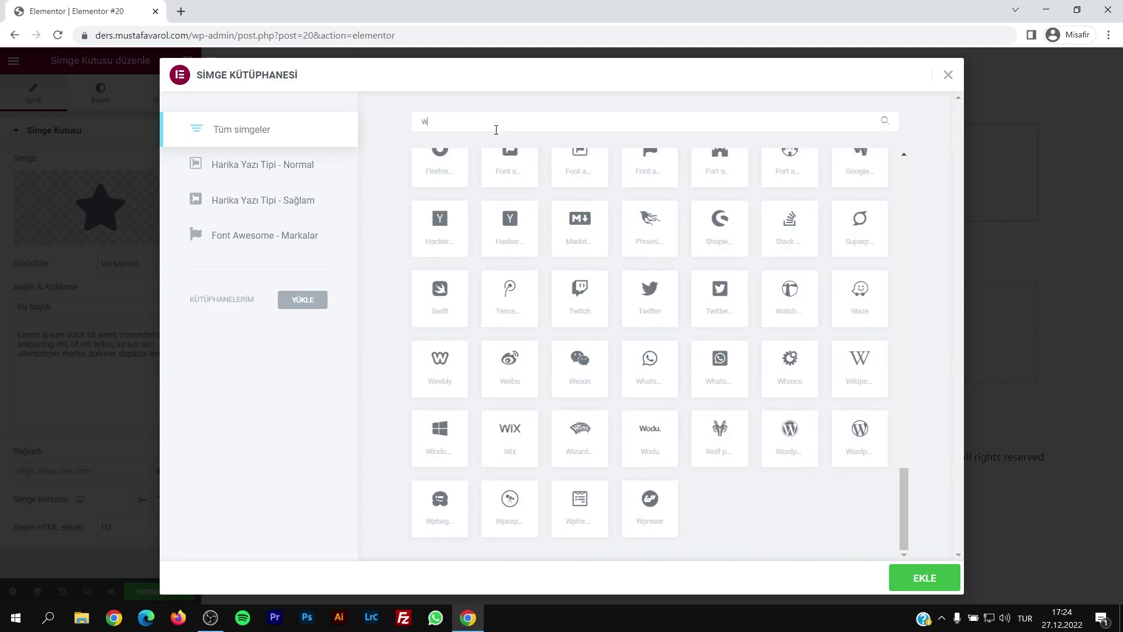
text(ord)
click(588, 203)
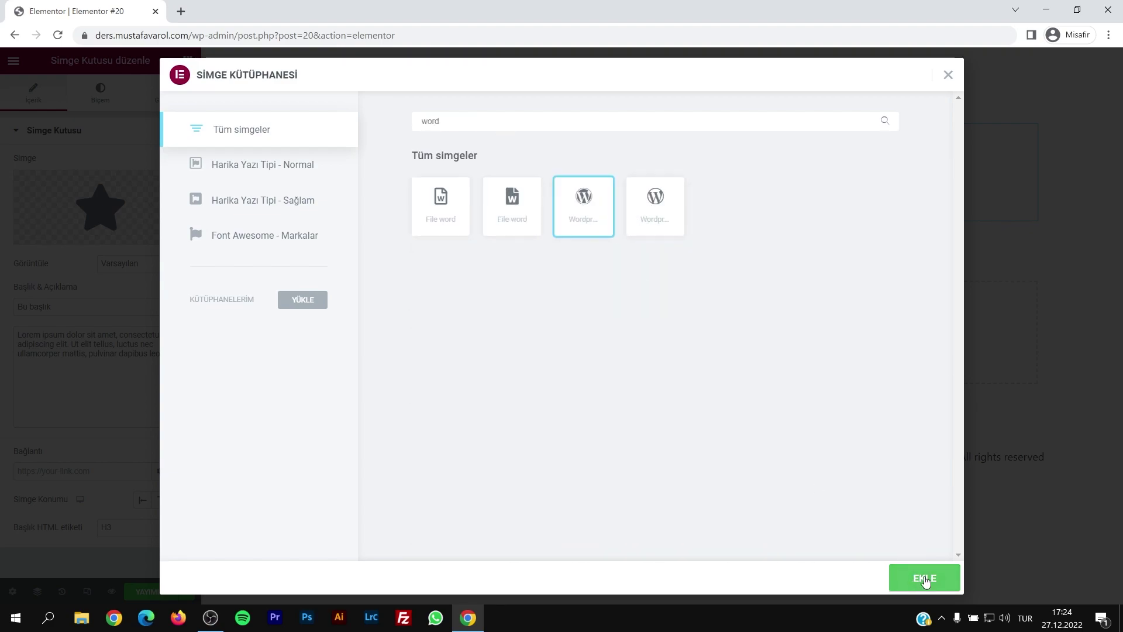
click(922, 578)
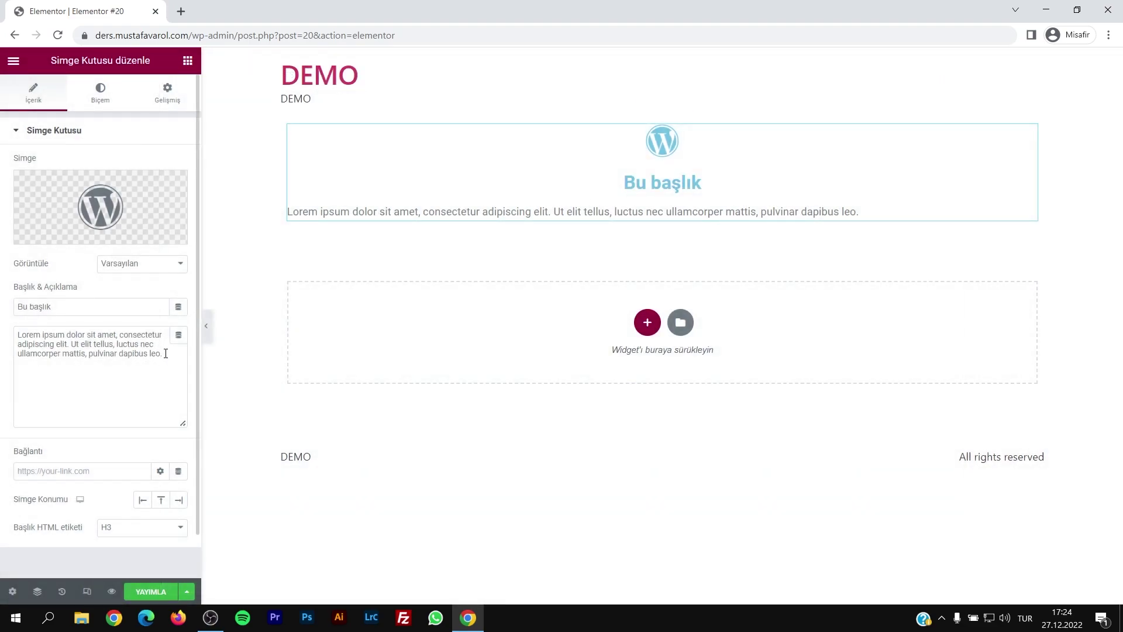
click(25, 341)
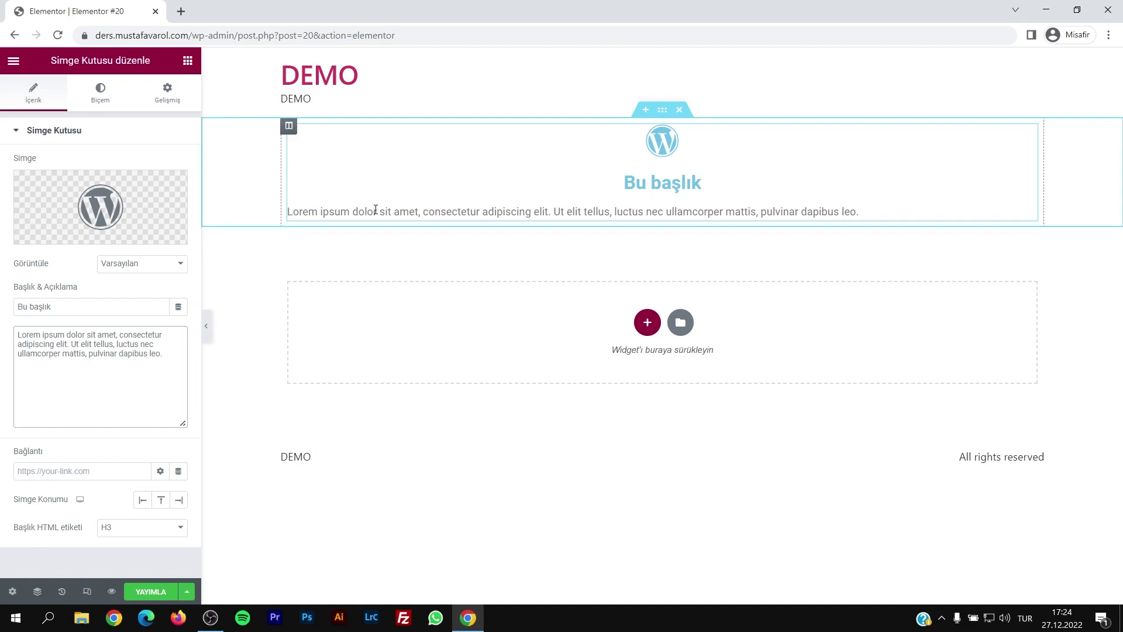
In the icon box's advanced layout settings, switch the width to Özel (custom) and set it to 20%
click(168, 97)
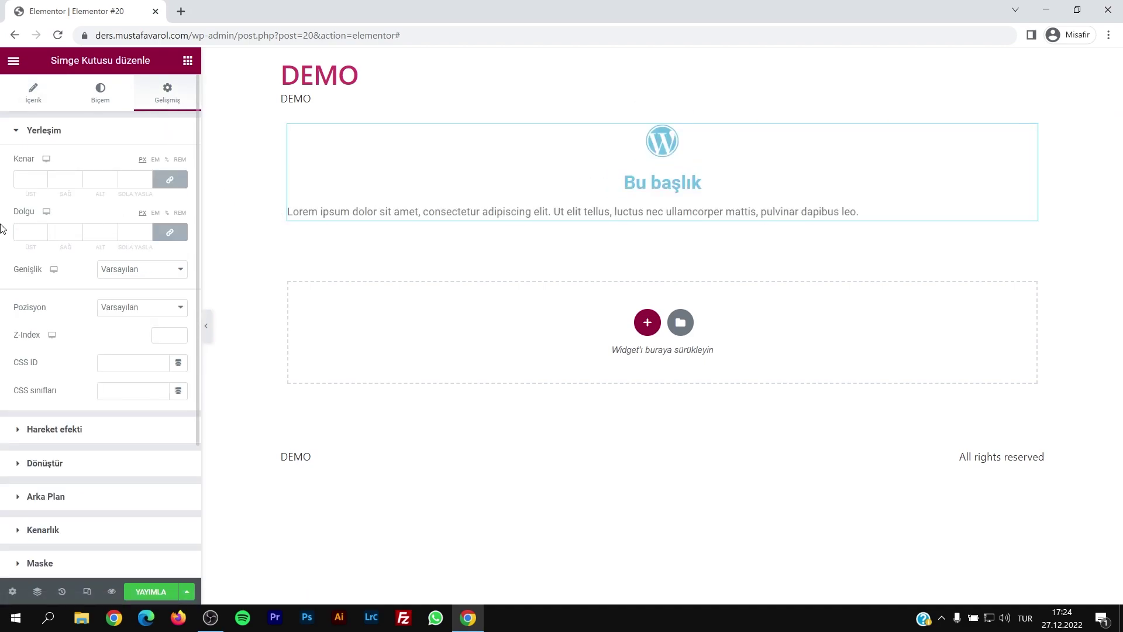
drag(17, 274, 41, 275)
click(114, 272)
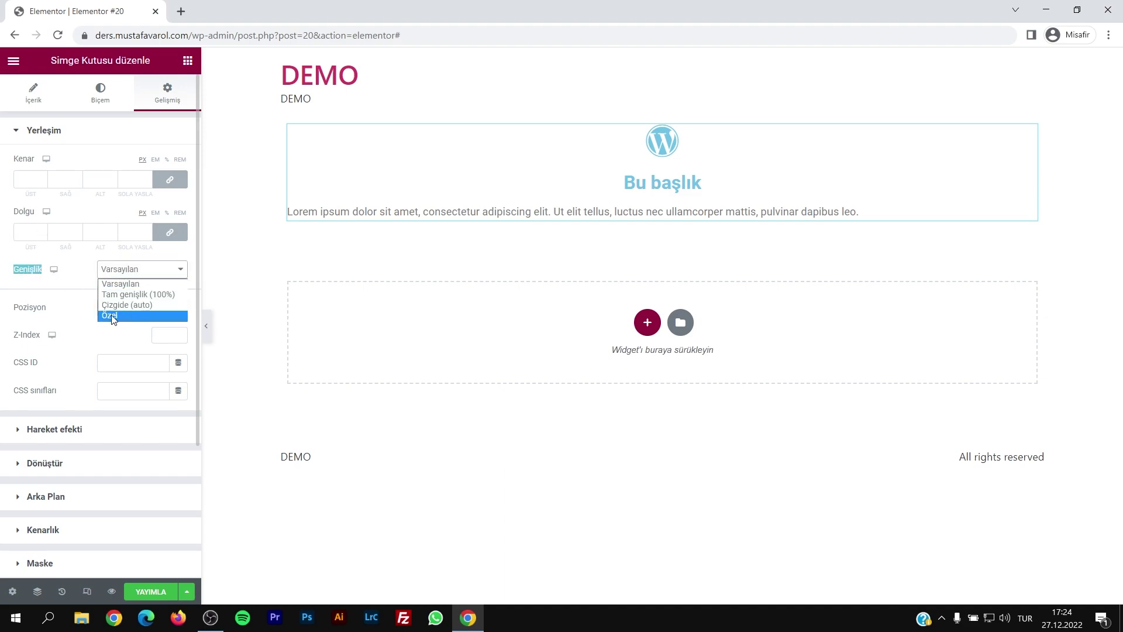
click(113, 315)
click(97, 296)
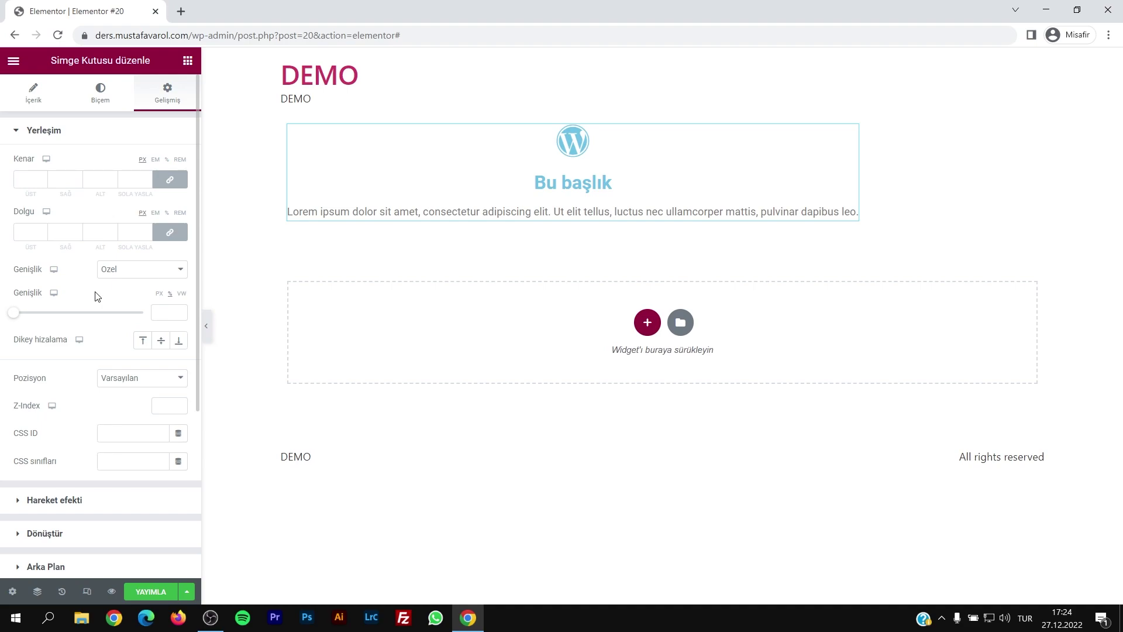
click(170, 295)
click(161, 310)
text(20)
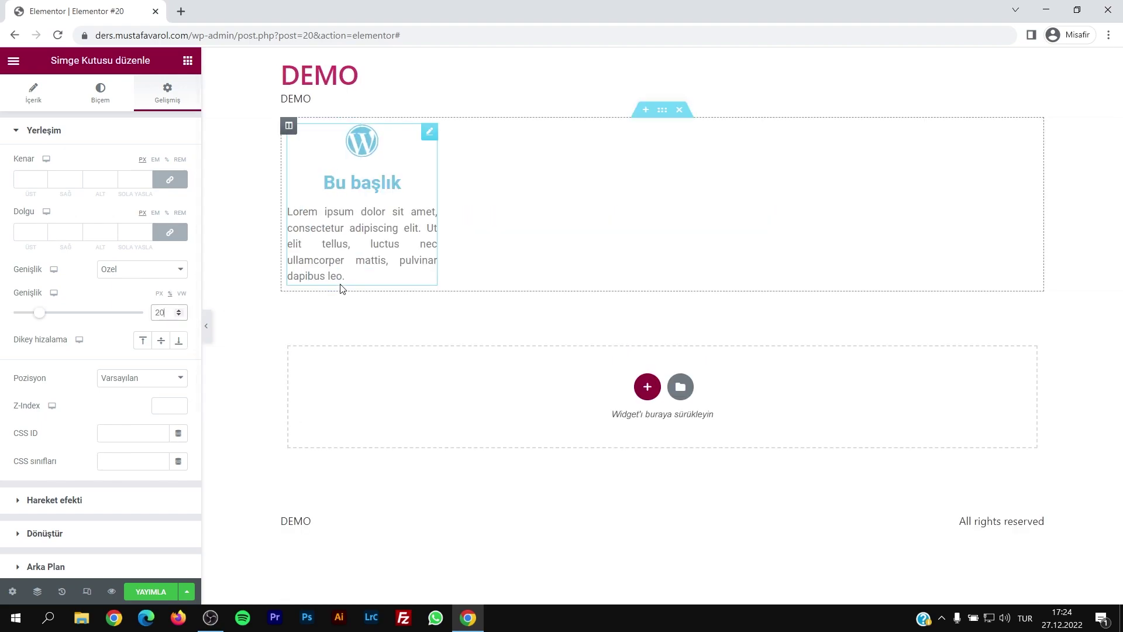
Duplicate the 20% wide icon box three times within its column and undo all the copies
right_click(363, 166)
click(380, 195)
right_click(359, 162)
click(374, 182)
right_click(361, 163)
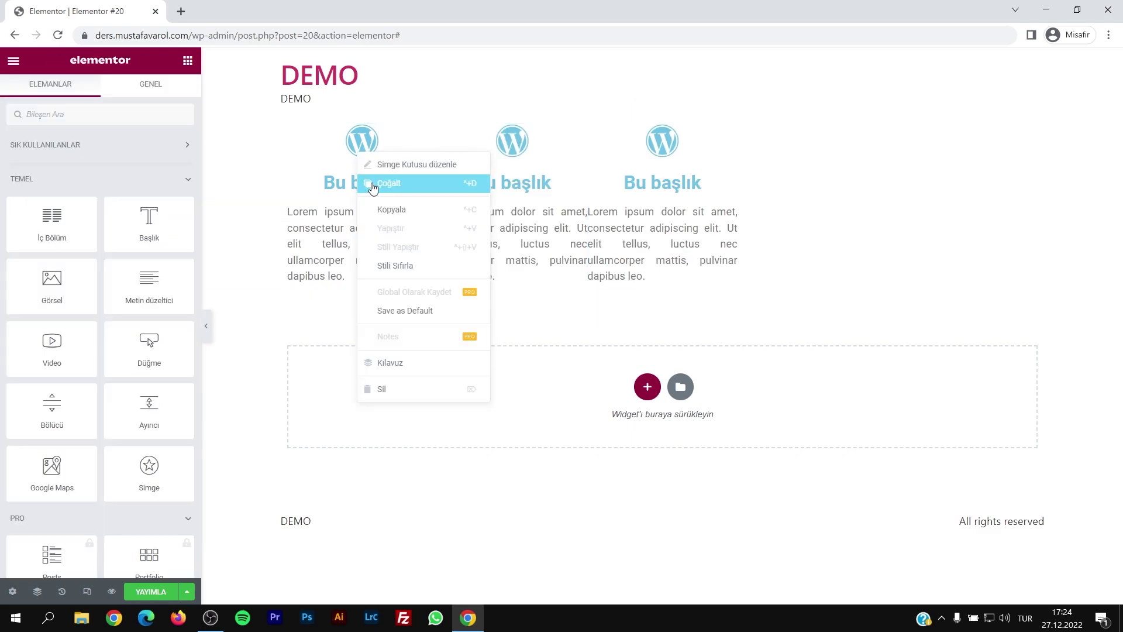
click(372, 181)
key(ctrl+z)
key(ctrl+z)
key(ctrl+z)
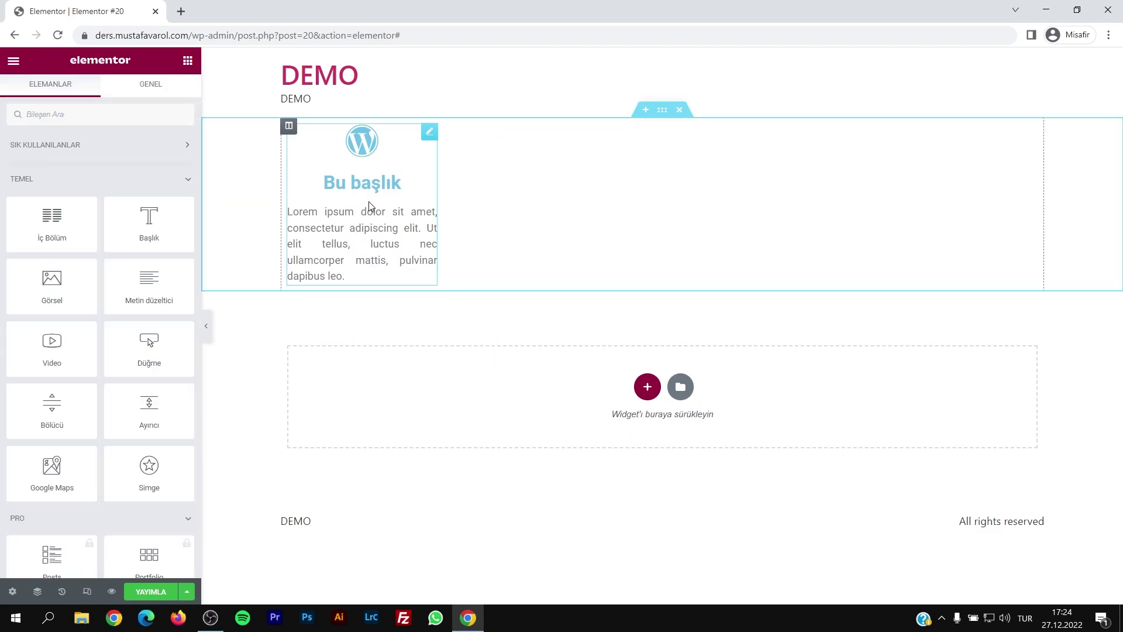
Try 33.3% and 25% as the icon box's custom width and settle on 33.3%
click(361, 199)
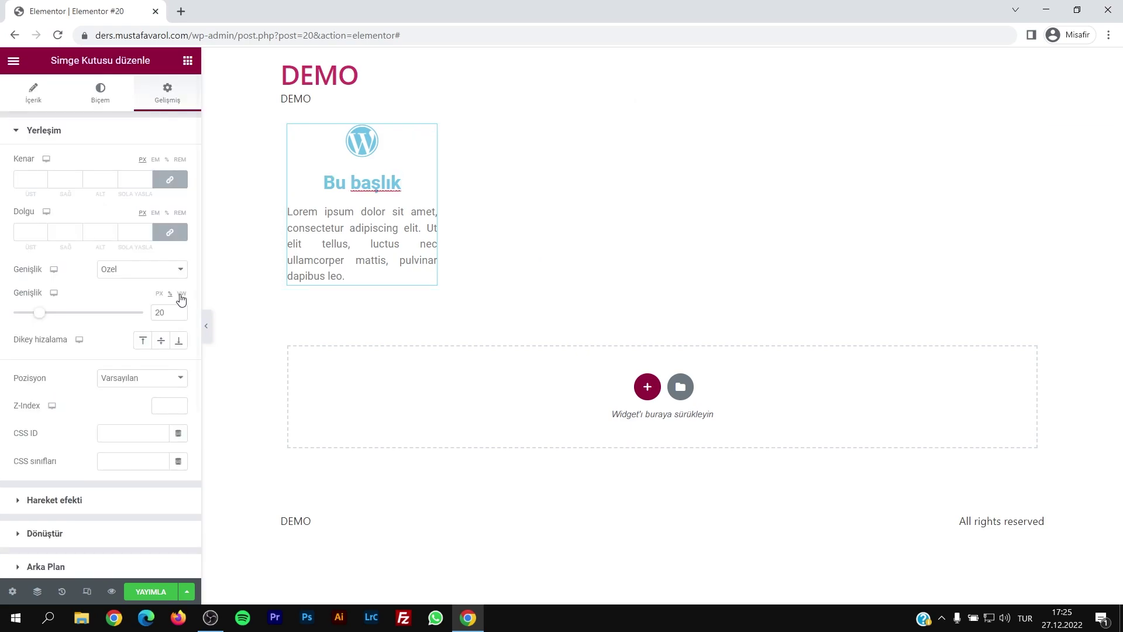
double_click(166, 316)
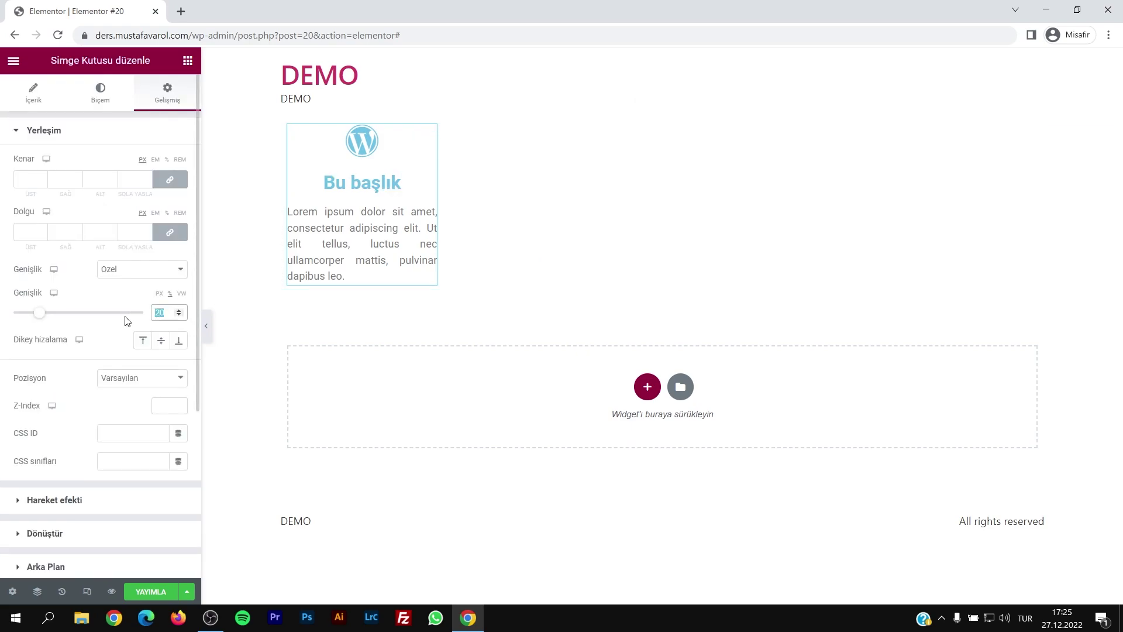
text(33.3)
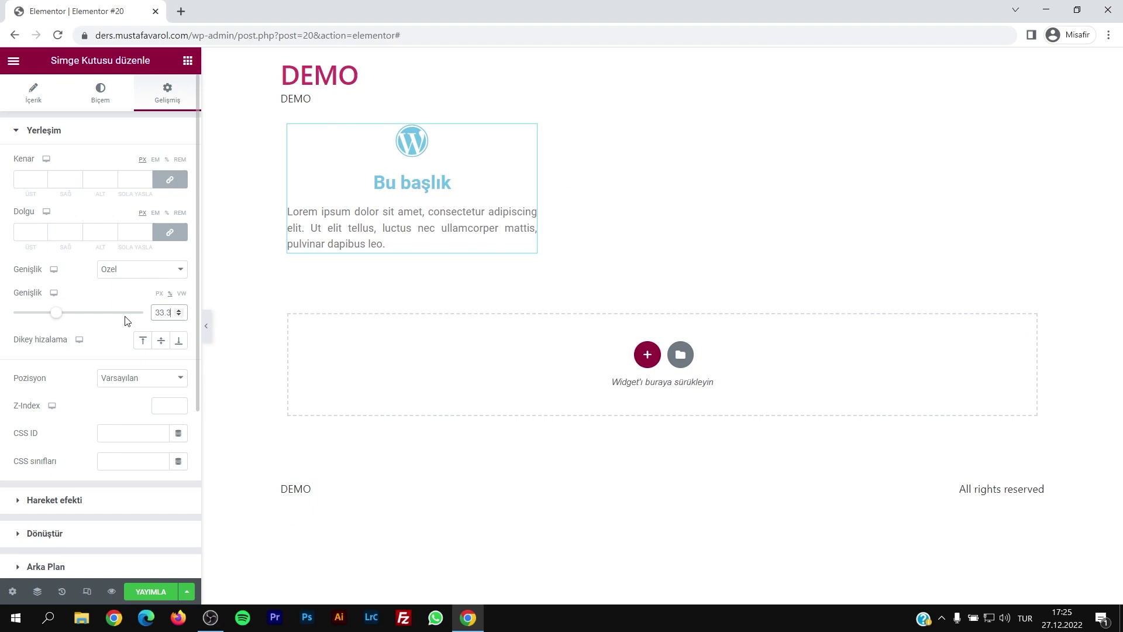
key(BackSpace)
key(BackSpace)
key(BackSpace)
key(BackSpace)
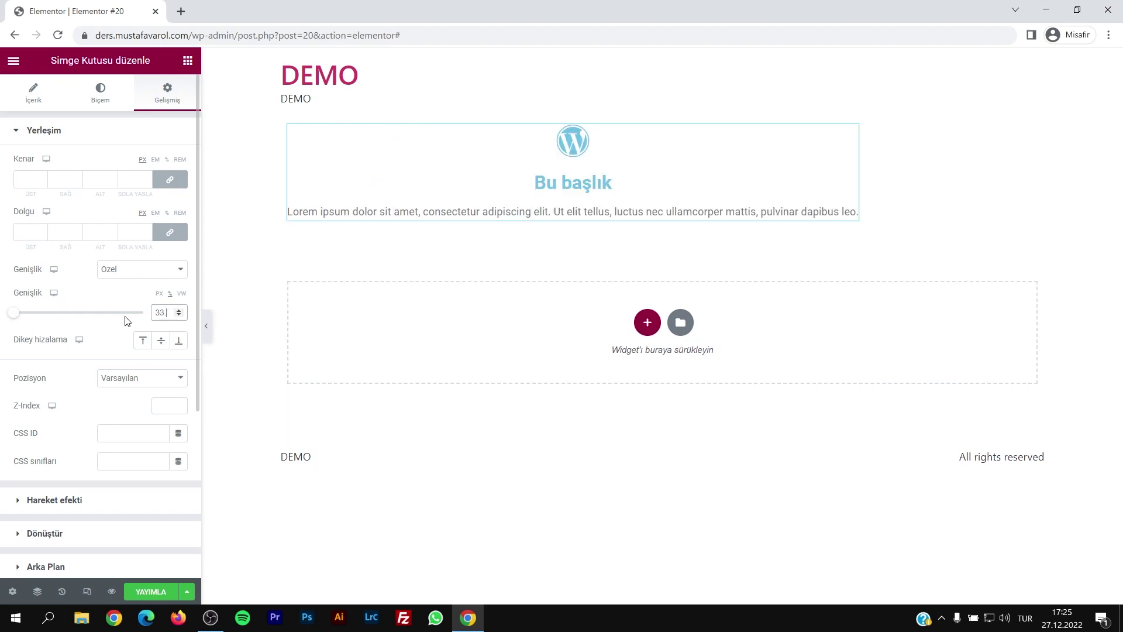
text(25)
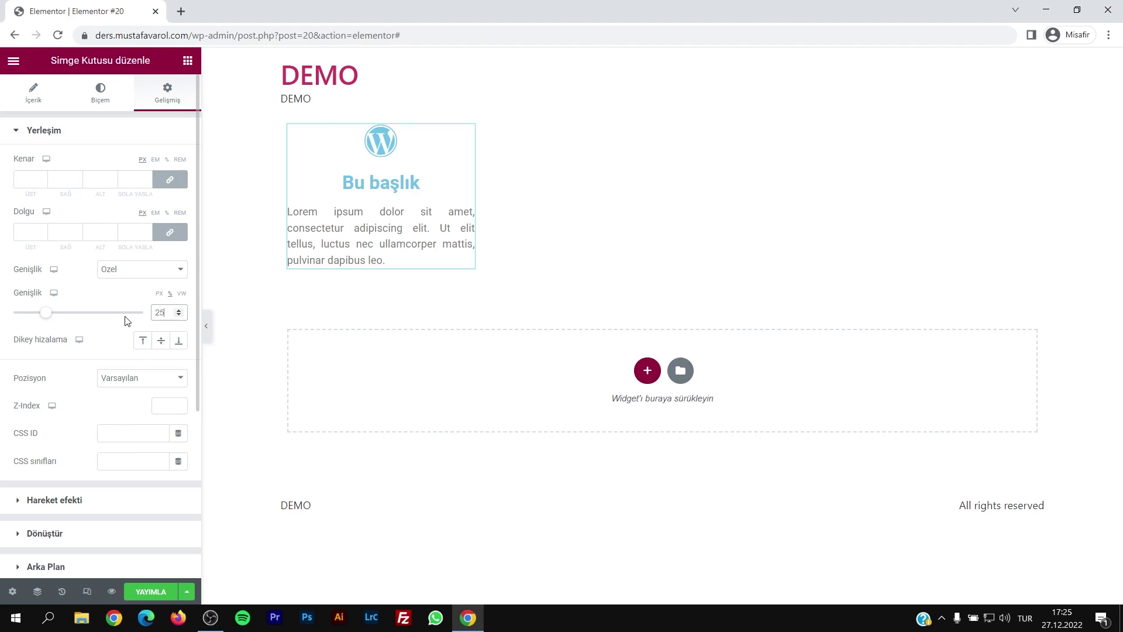
drag(165, 313, 137, 319)
text(33.3)
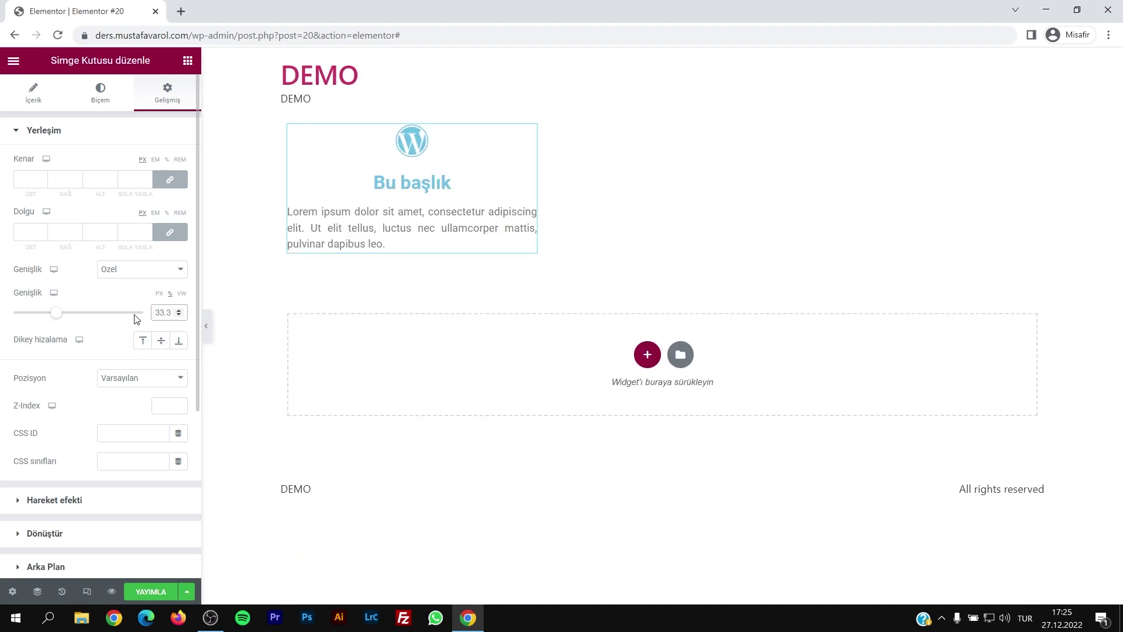
Duplicate the 33.3% wide icon box twice, preview the row without the editing panel, and undo both copies
right_click(406, 171)
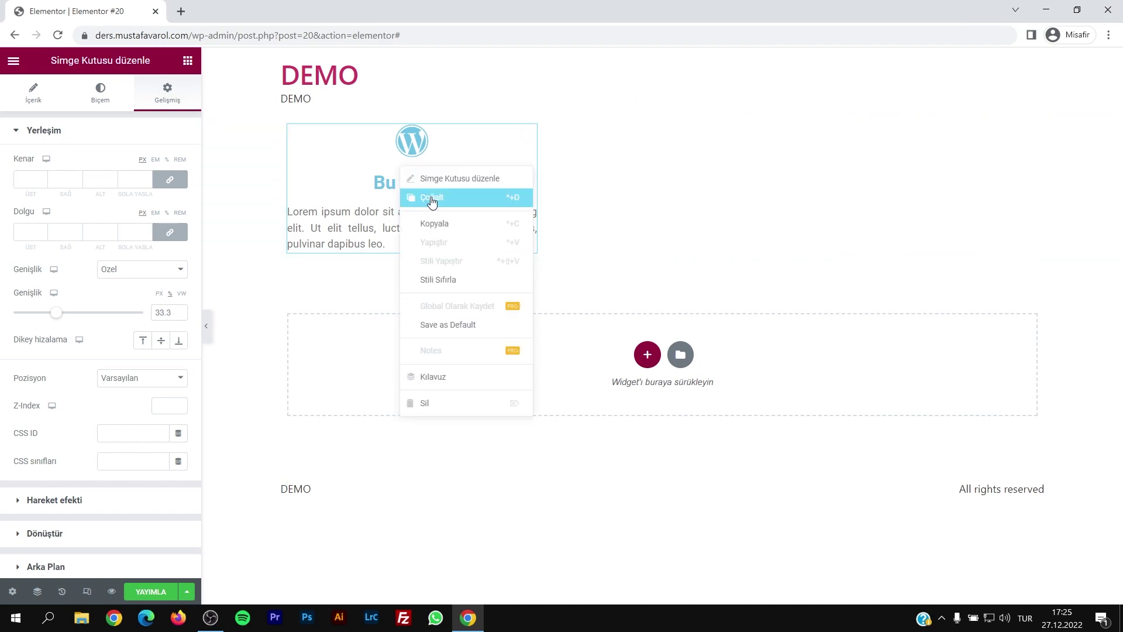
click(432, 198)
right_click(417, 170)
click(431, 196)
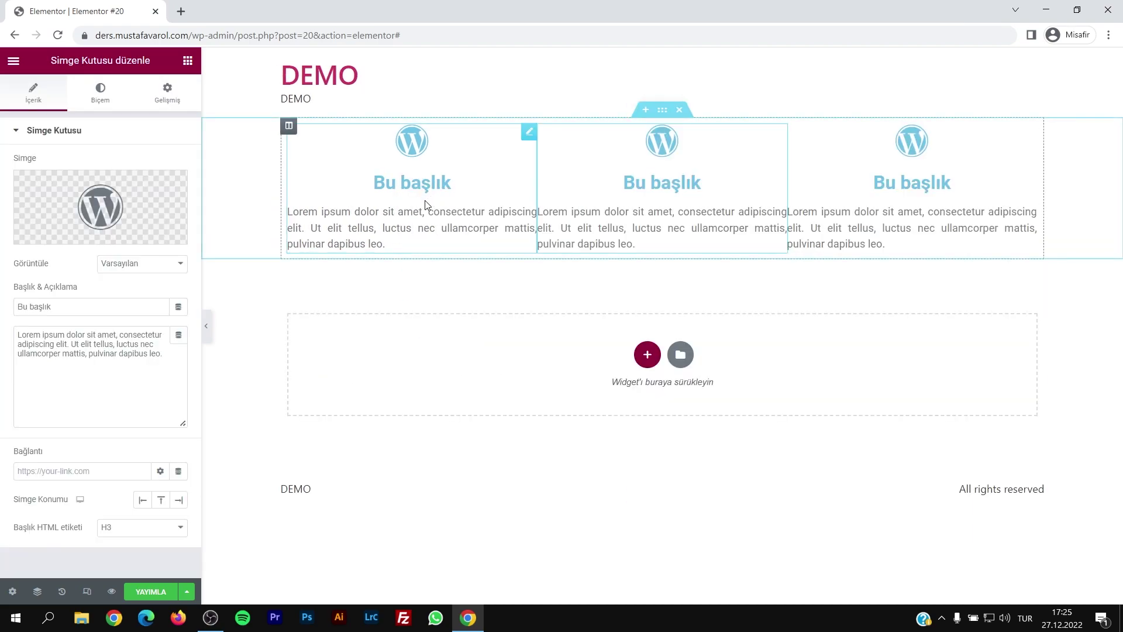
click(205, 328)
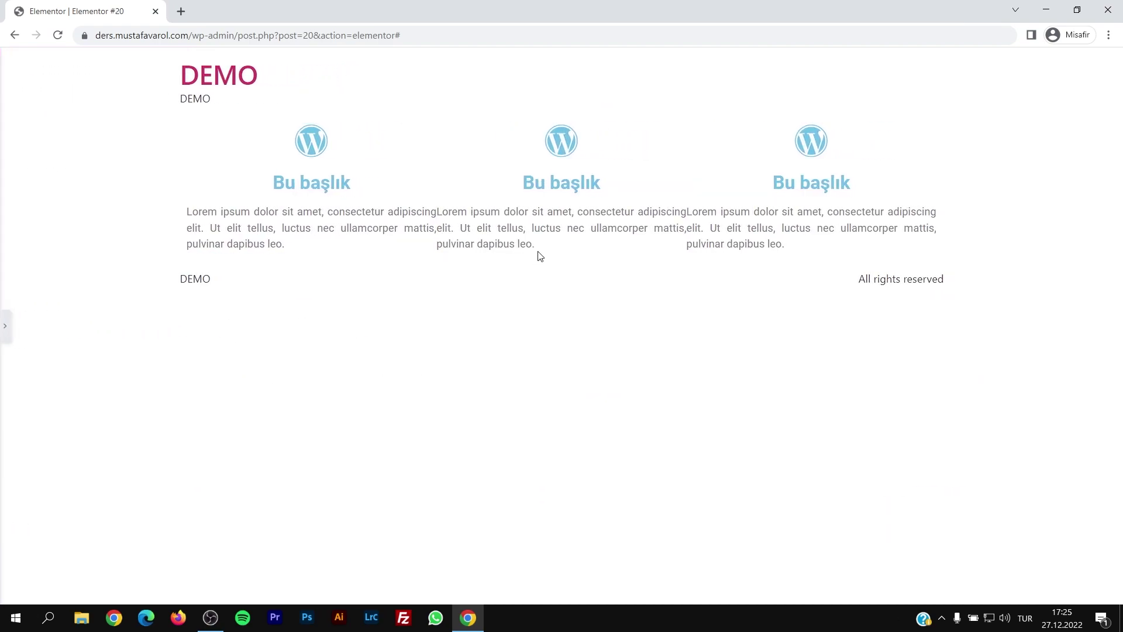
click(6, 325)
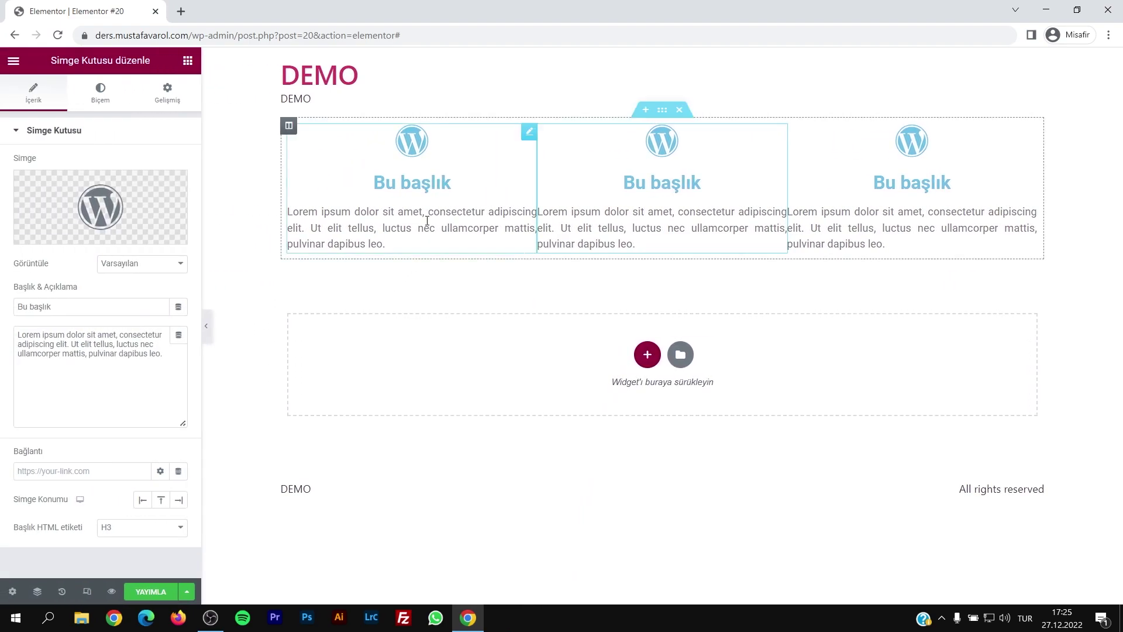
key(ctrl+z)
key(ctrl+z)
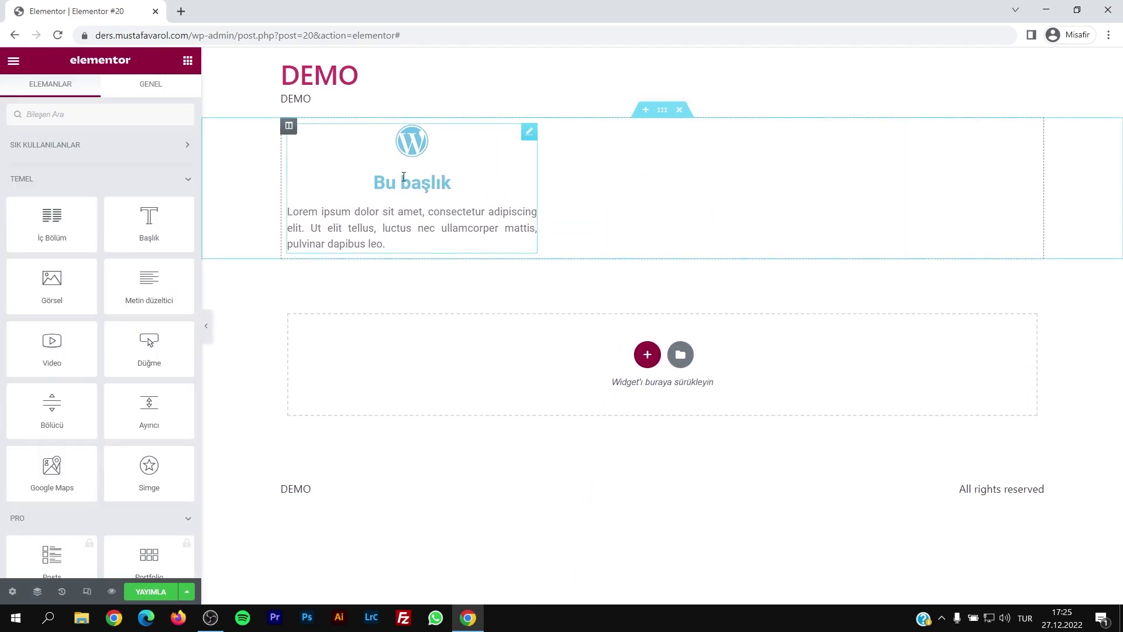
Set the icon box's margin (Kenar) to 10 px on all four sides
click(404, 177)
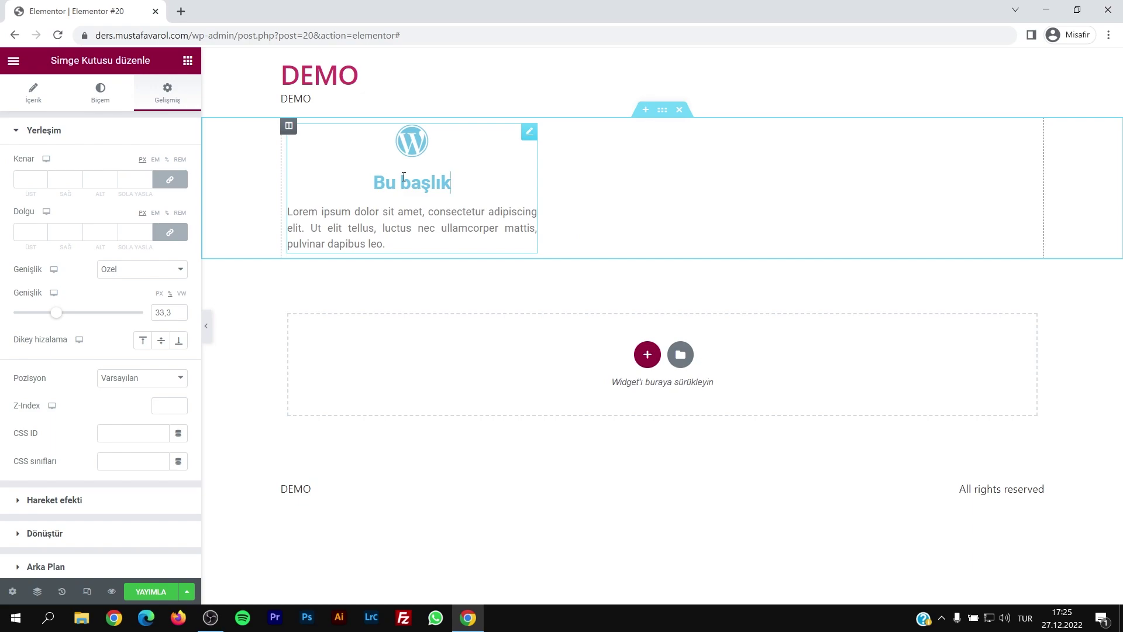
click(24, 180)
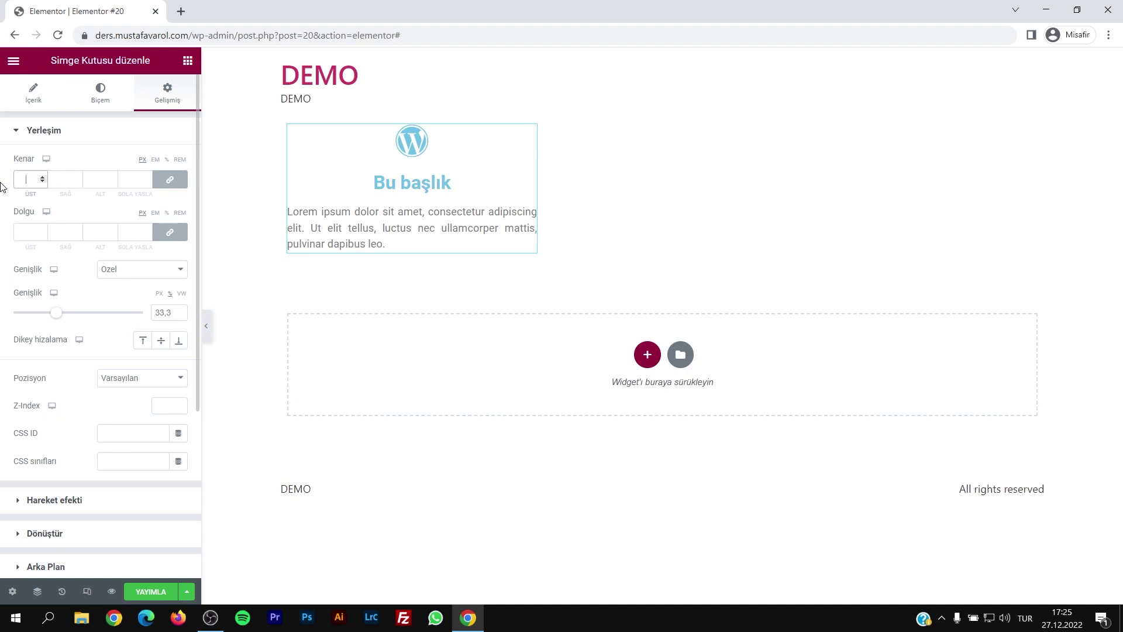
text(10)
key(BackSpace)
key(BackSpace)
text(10)
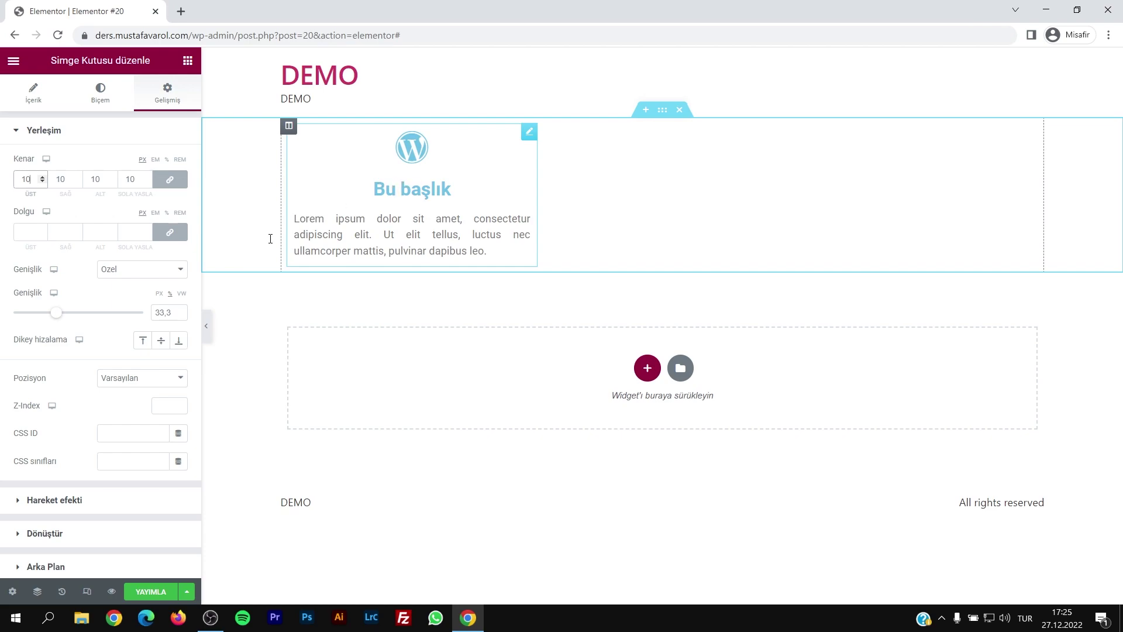
Give the icon box a classic background using the global secondary color (İkincil, #54595F)
scroll(95, 346, down, 5)
click(65, 321)
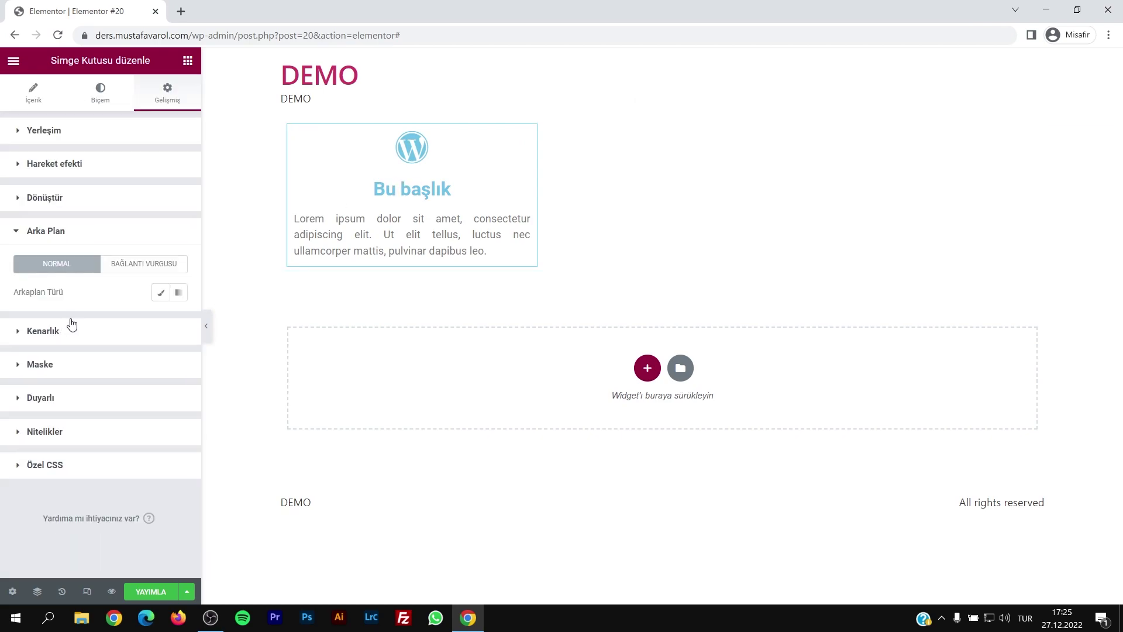
click(162, 301)
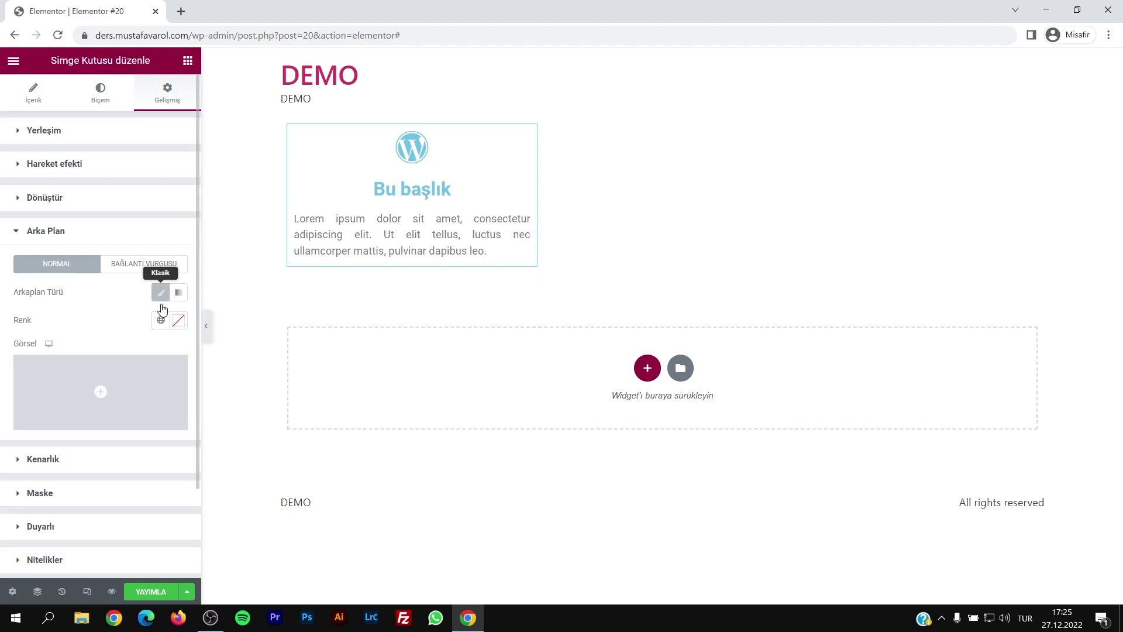
click(161, 320)
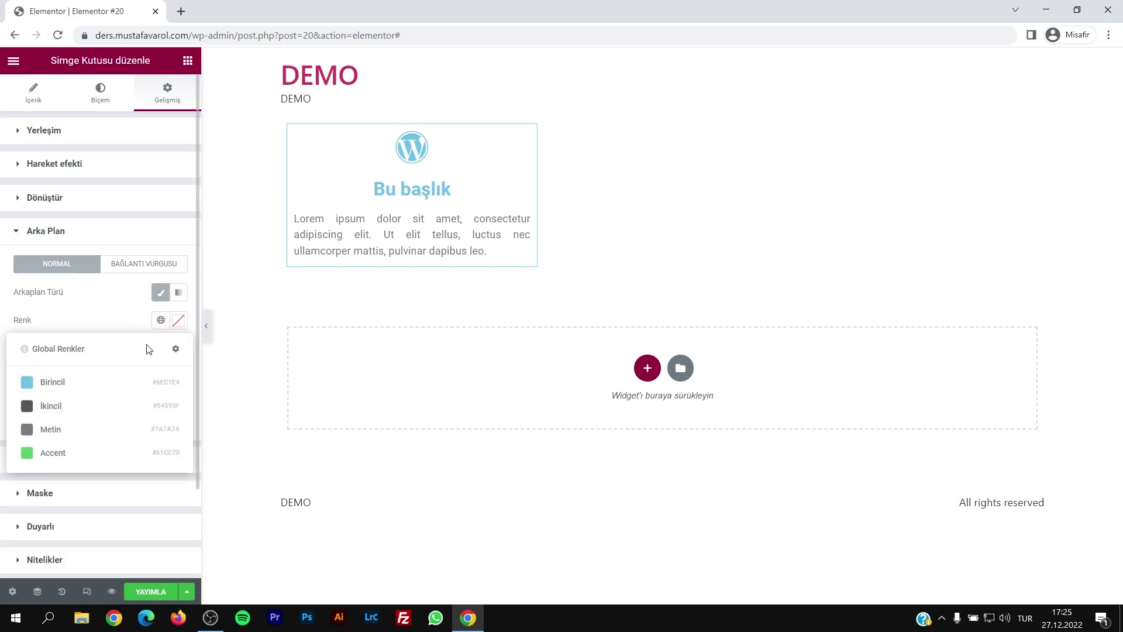
click(69, 412)
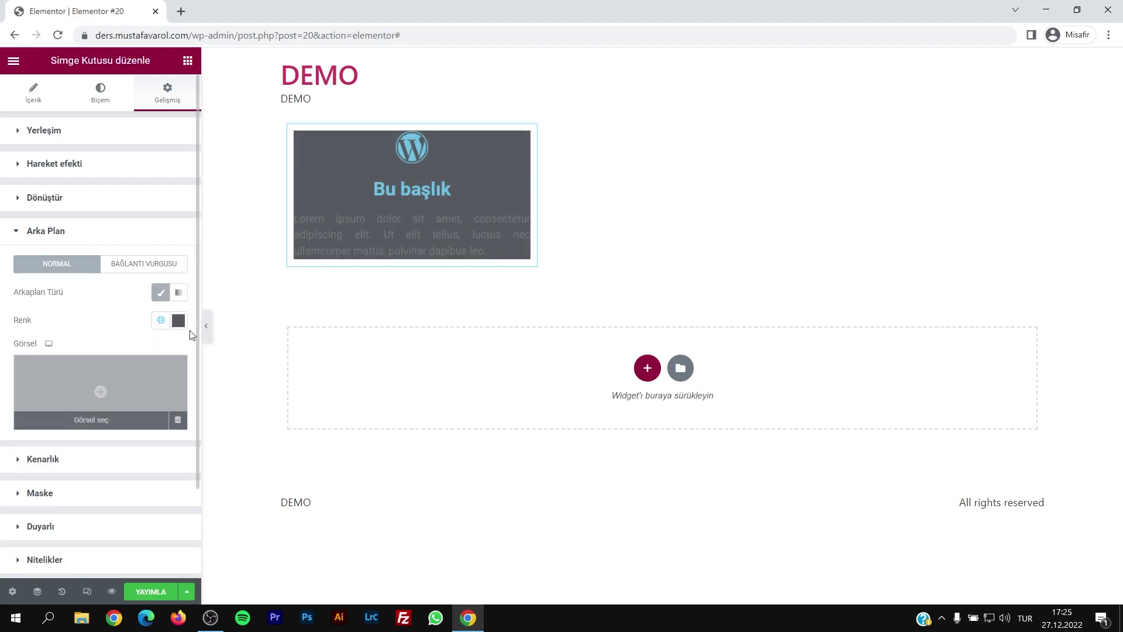
Set the icon's primary color (Birincil Renk) to white, #FFFFFF
click(100, 92)
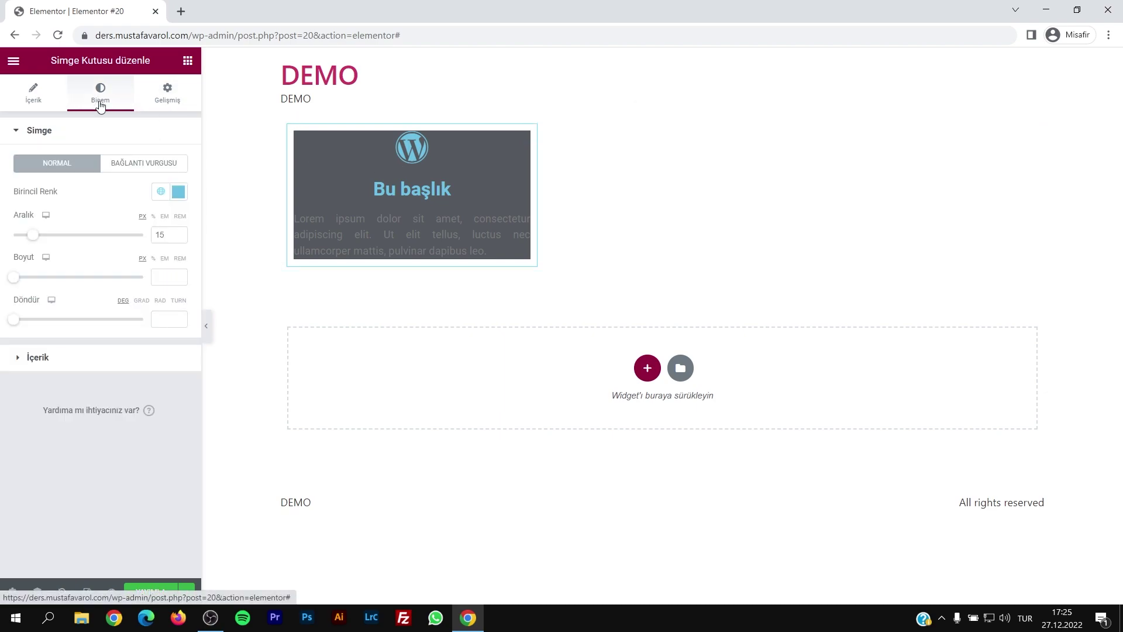
click(160, 191)
click(179, 192)
text(#FFFFFF)
click(90, 202)
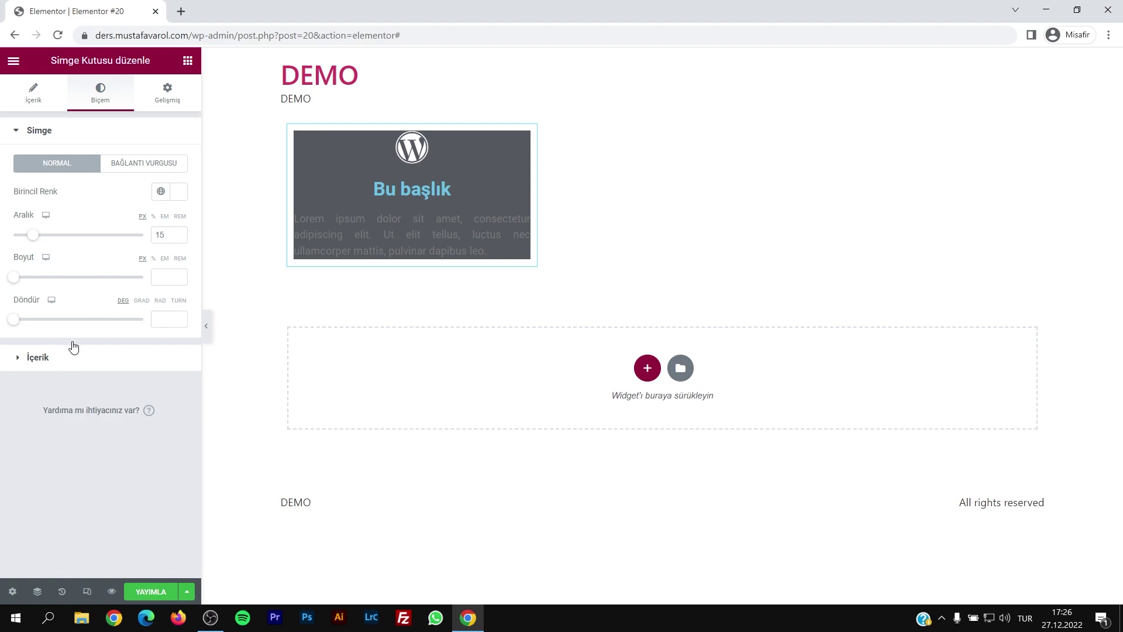
Set the icon box's title color to light grey and its description color to #CECACA
click(70, 353)
click(176, 327)
drag(29, 403, 25, 382)
click(104, 274)
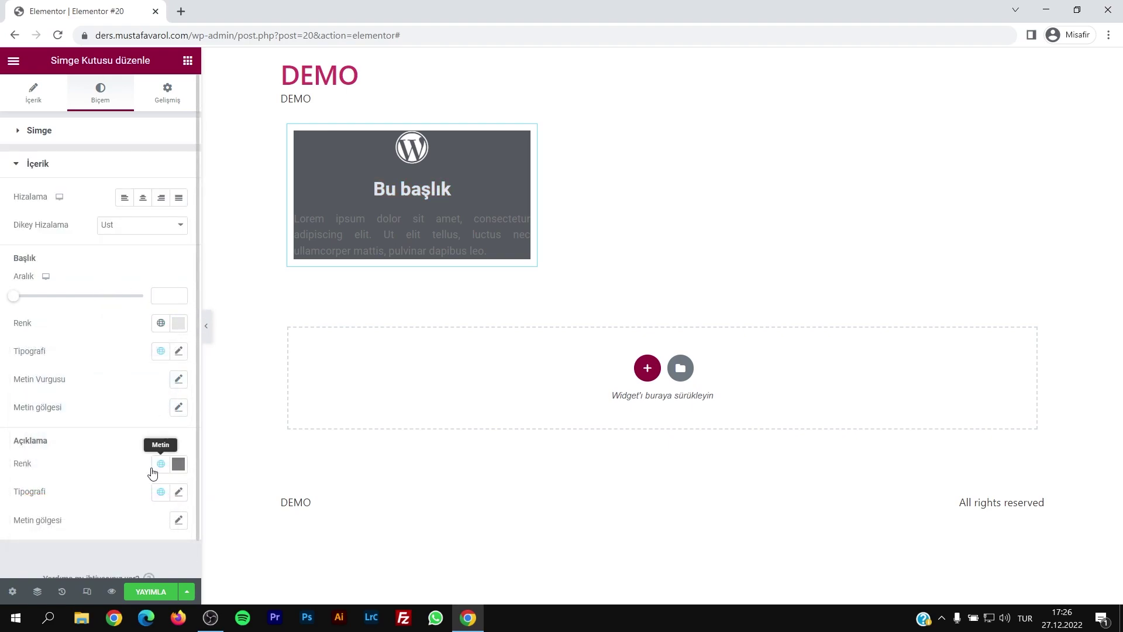
click(178, 464)
drag(26, 330, 28, 298)
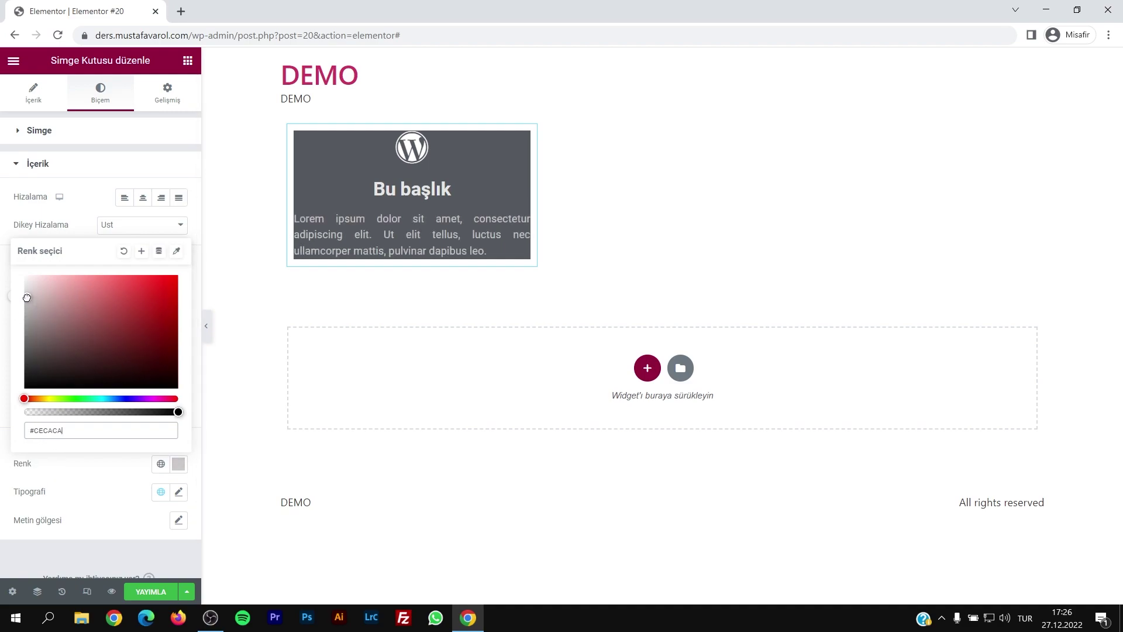
click(91, 223)
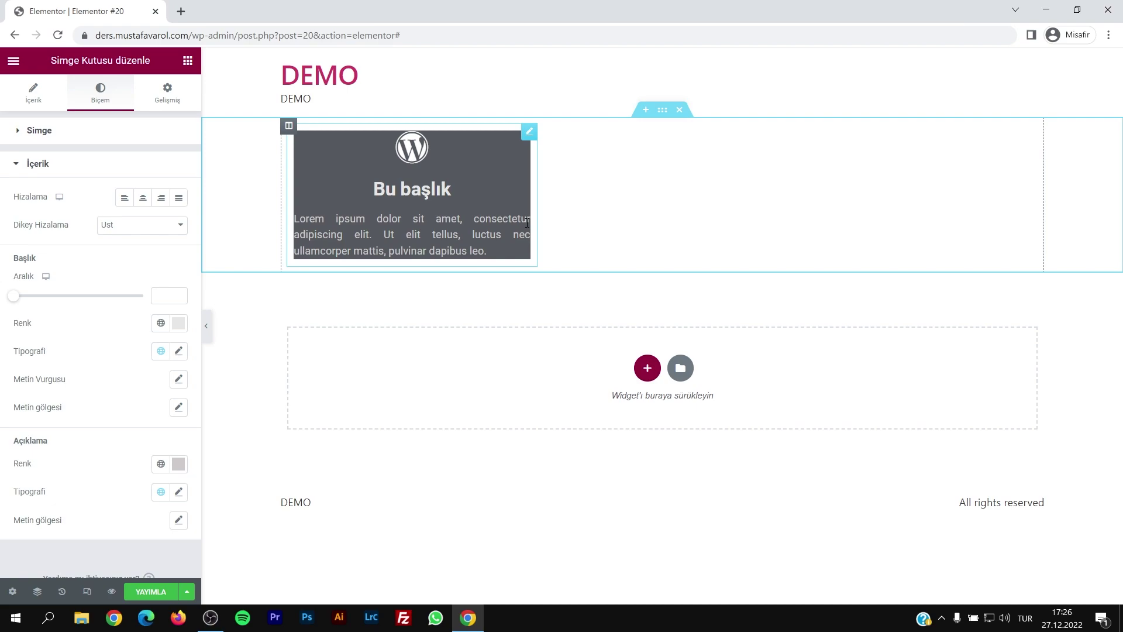
Try 10 px and 15 px as the icon box's padding (Dolgu) and settle on 10 px on all sides
click(167, 92)
click(23, 230)
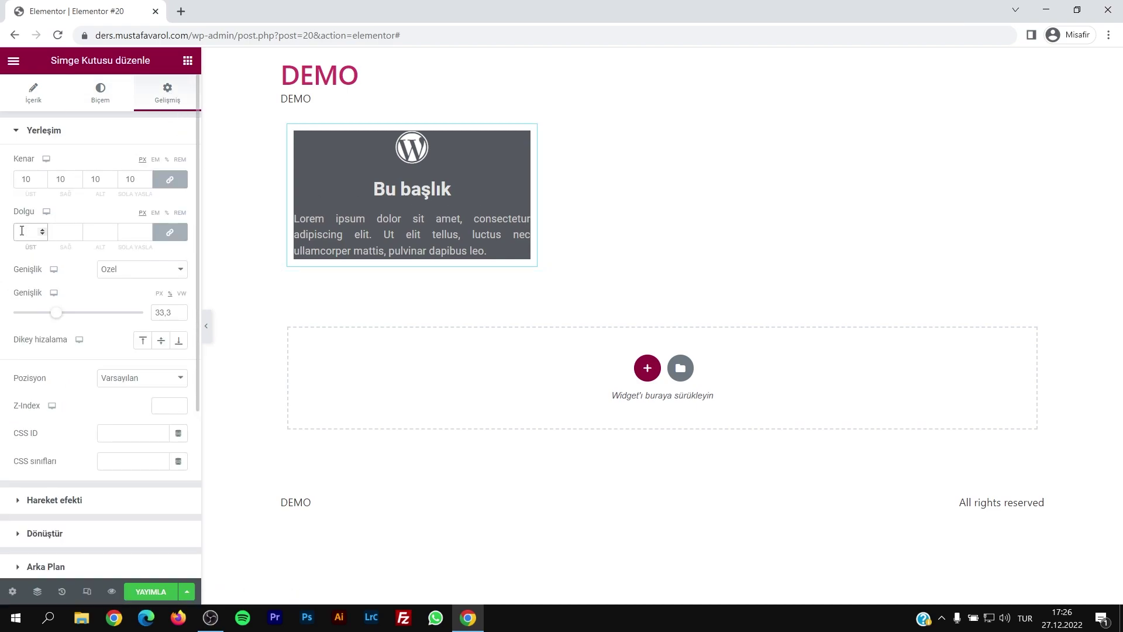
text(10)
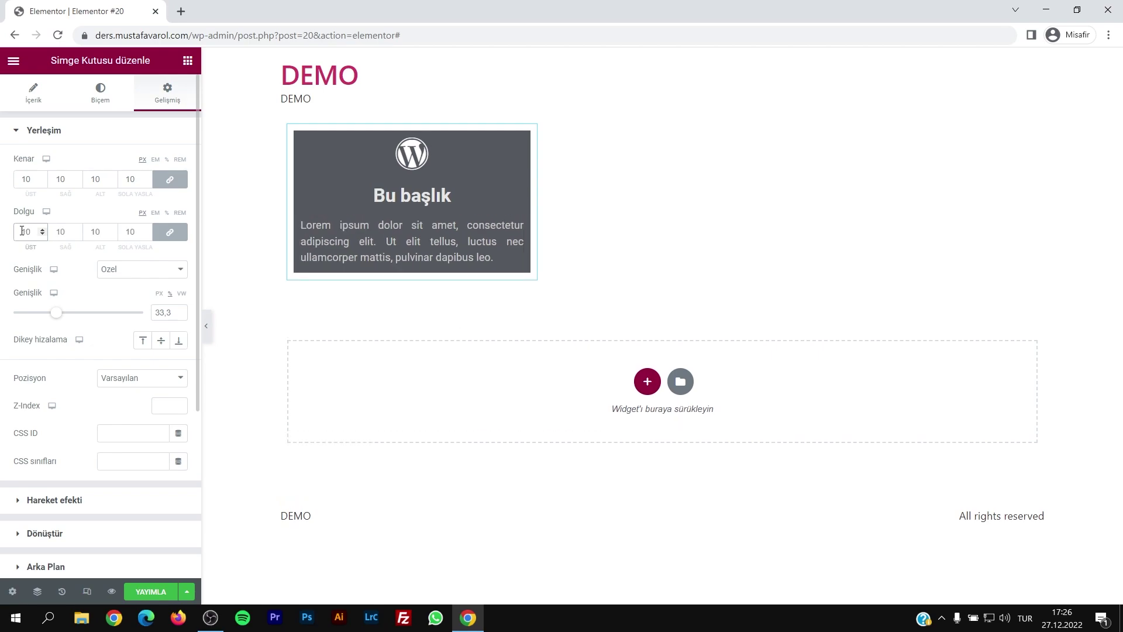
key(BackSpace)
text(5)
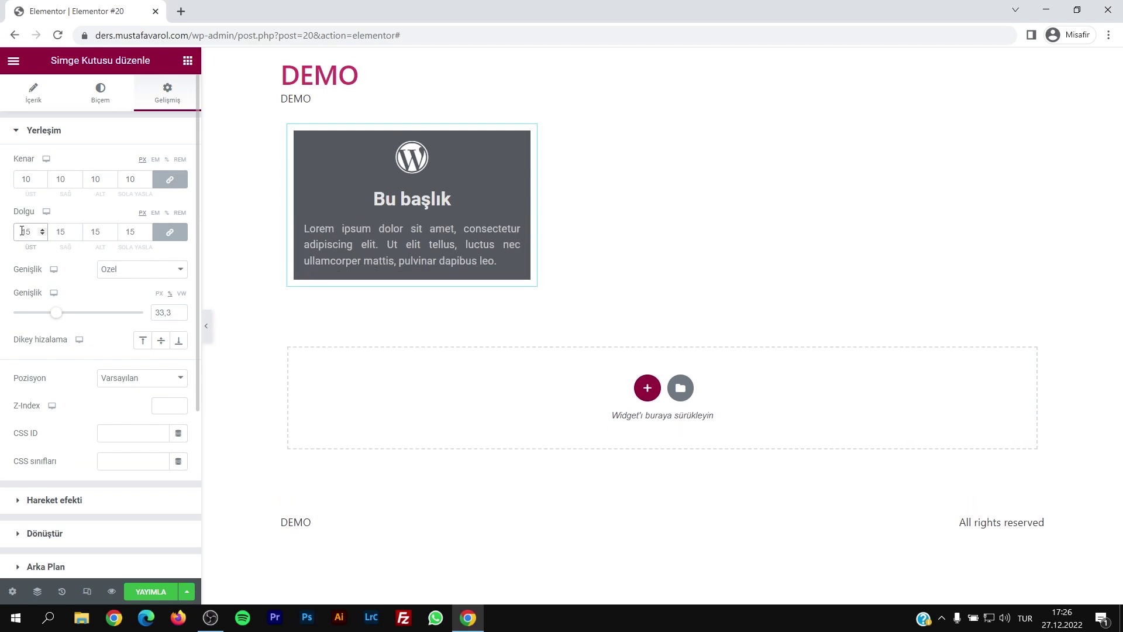
key(BackSpace)
text(0)
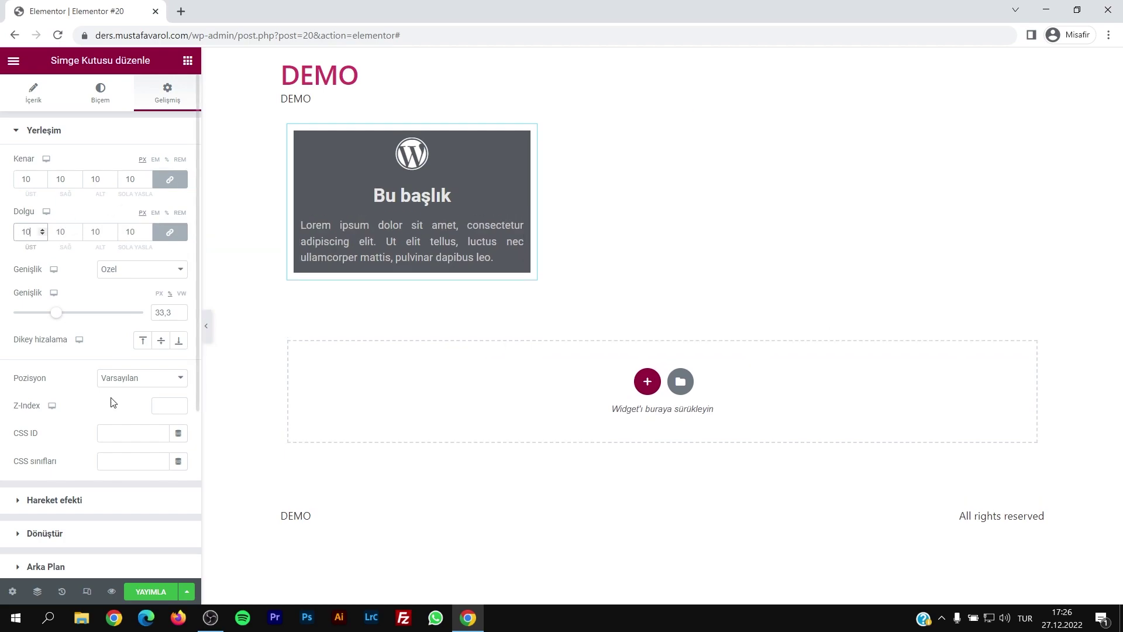
Set the icon box's border radius (Kenar yuvarlaklığı) to 8 px on all four corners
scroll(99, 395, down, 5)
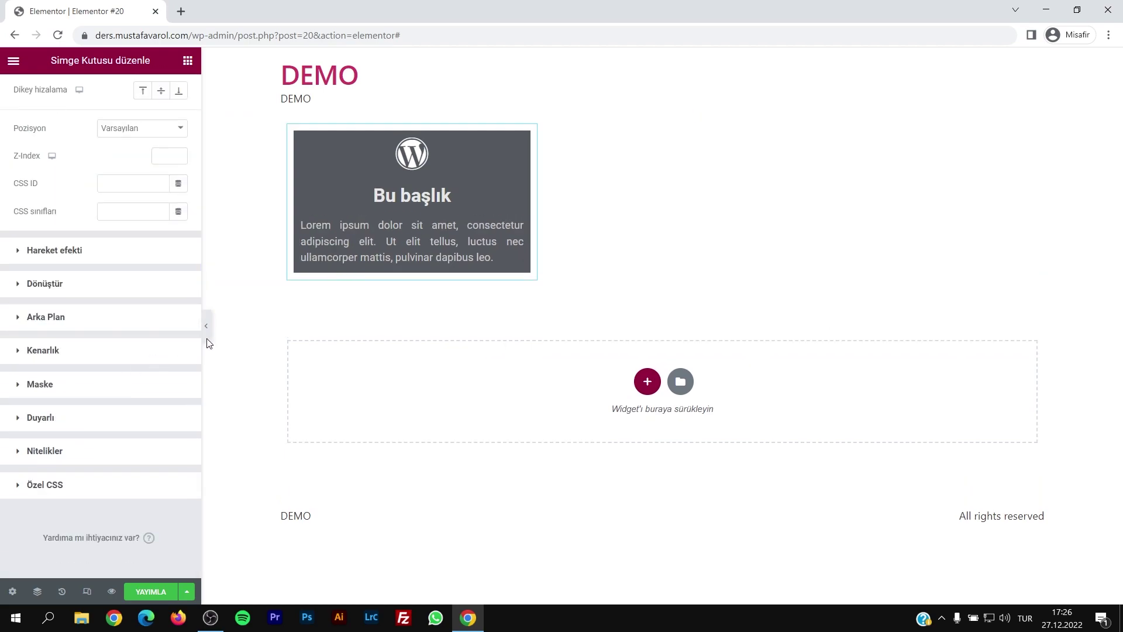
click(85, 354)
click(23, 370)
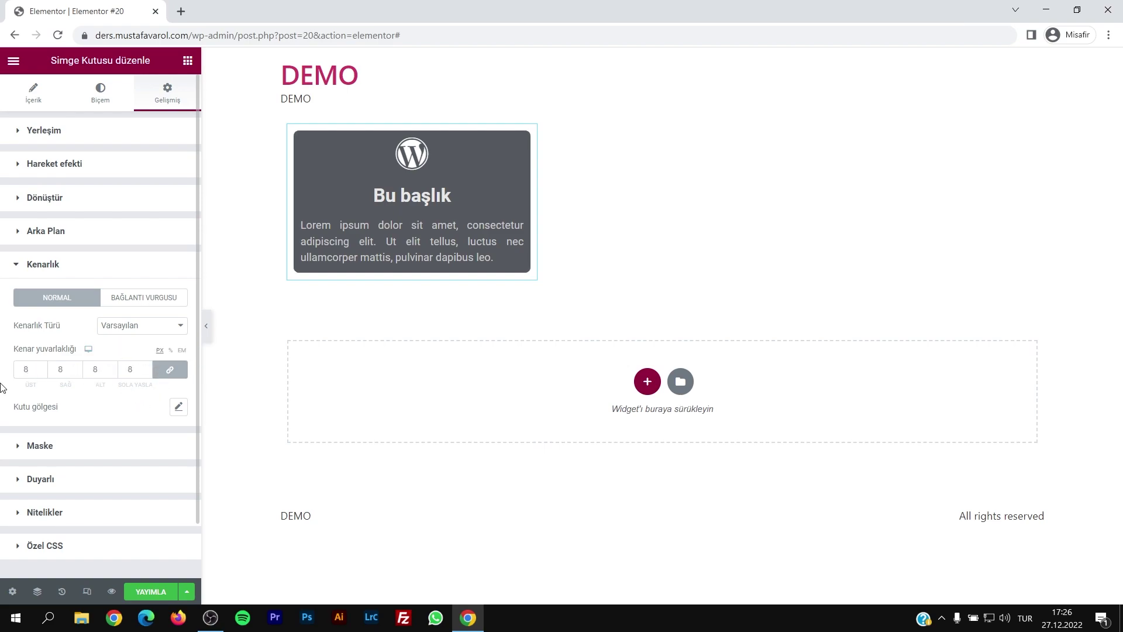
Add a box shadow (Kutu gölgesi) to the icon box with a blur of 4 and the color rgba(220, 13, 13, 0.5)
click(178, 408)
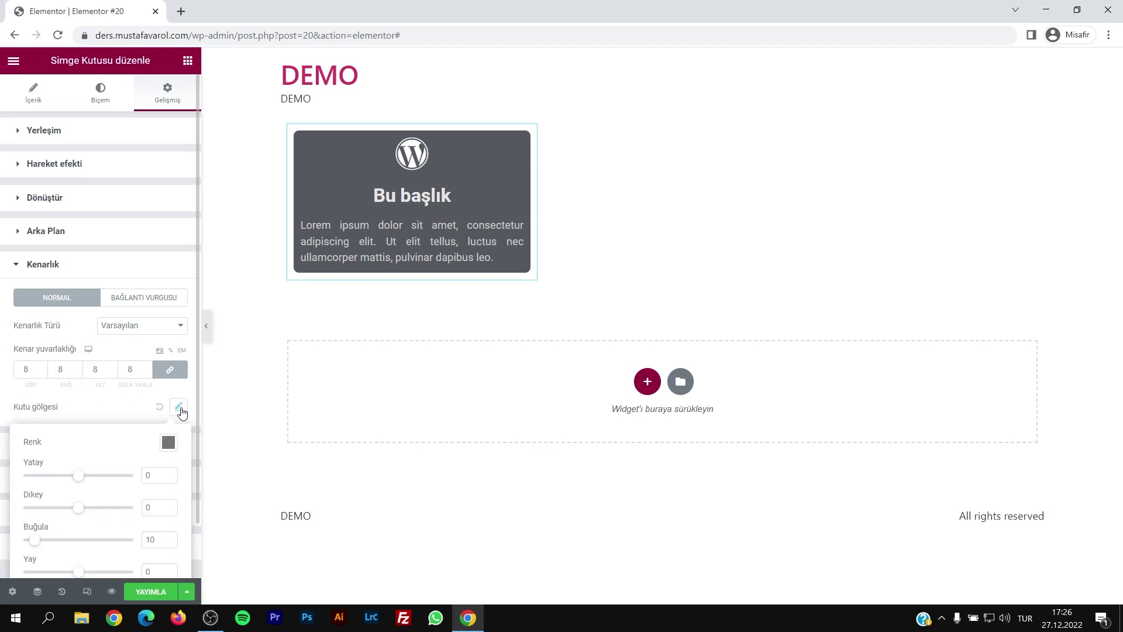
scroll(88, 436, down, 1)
double_click(153, 478)
text(4)
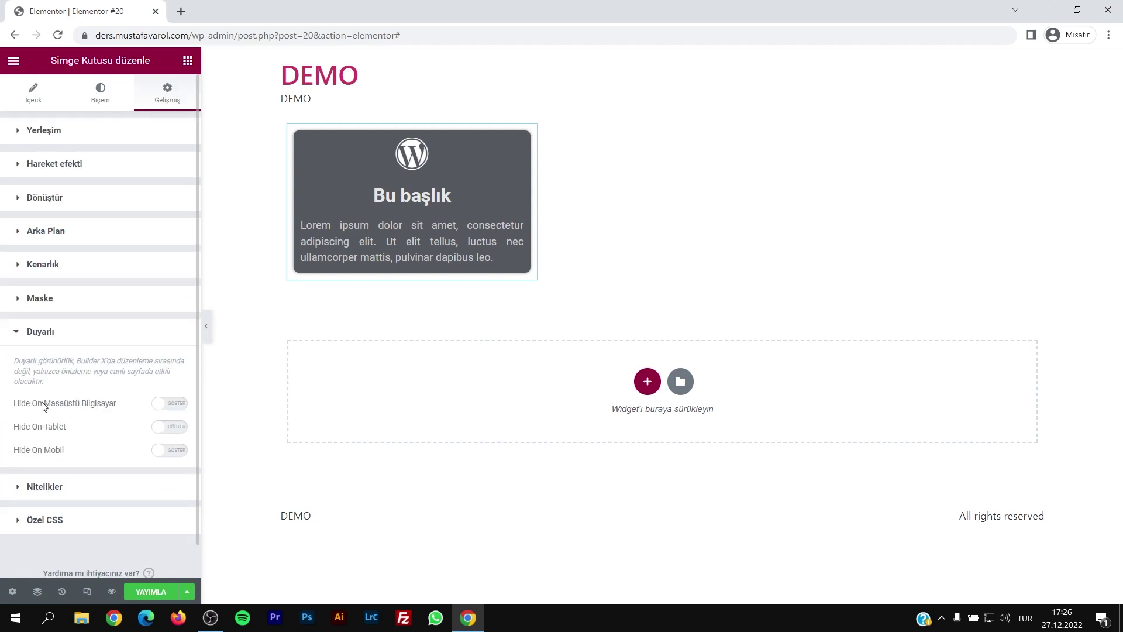
click(65, 270)
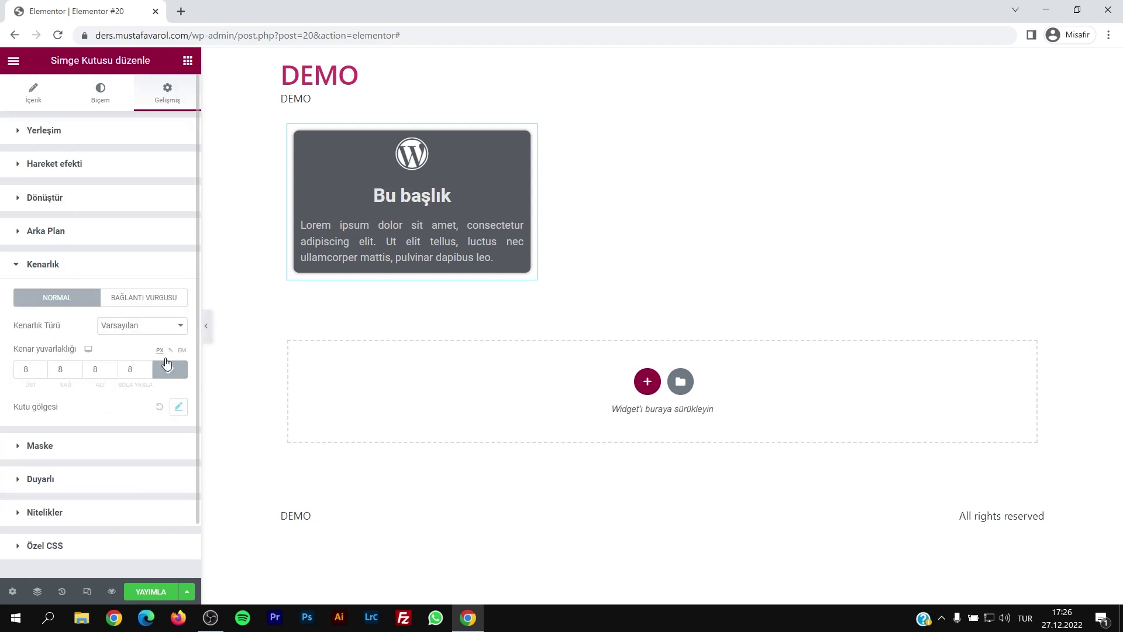
click(179, 407)
click(168, 445)
click(243, 269)
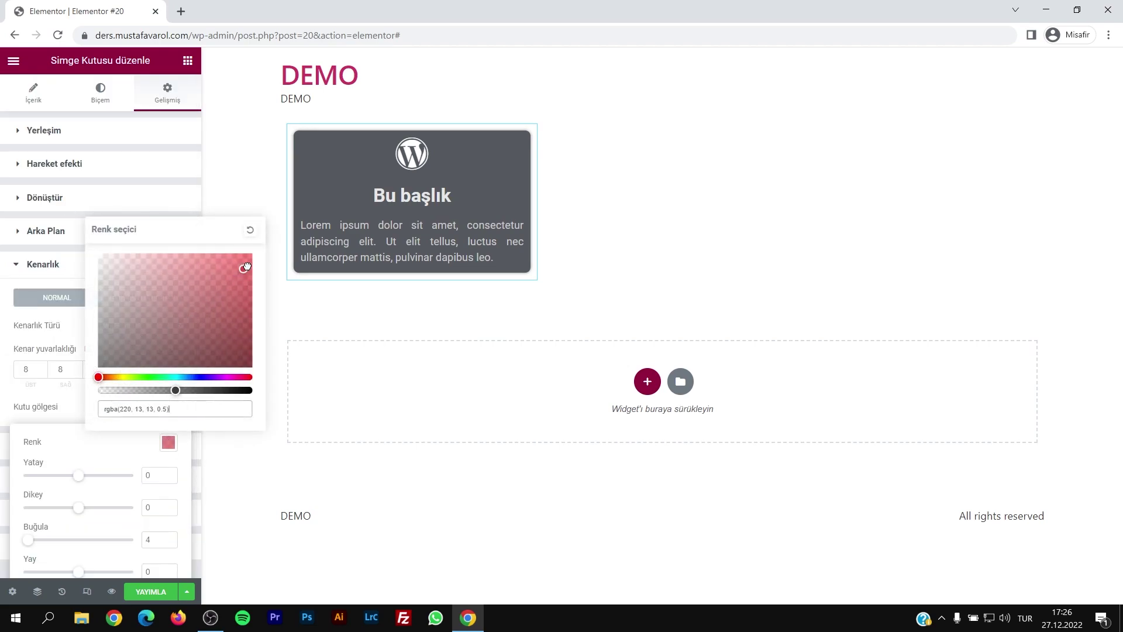
click(3, 305)
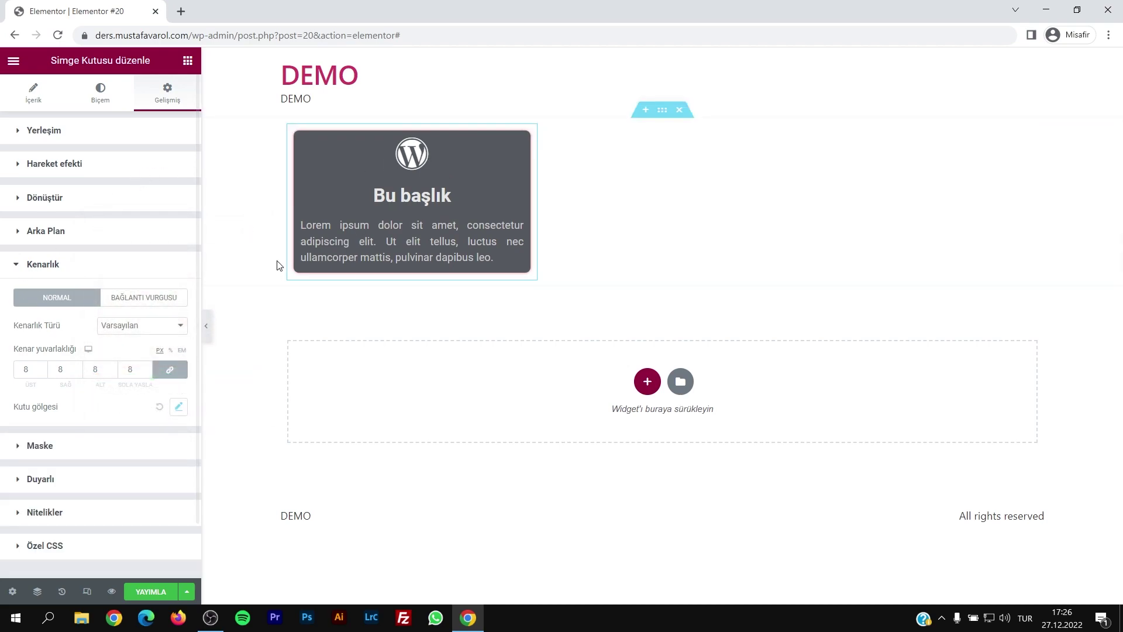
Duplicate the styled icon box twice and preview the row of three without the editing panel
right_click(362, 176)
click(389, 207)
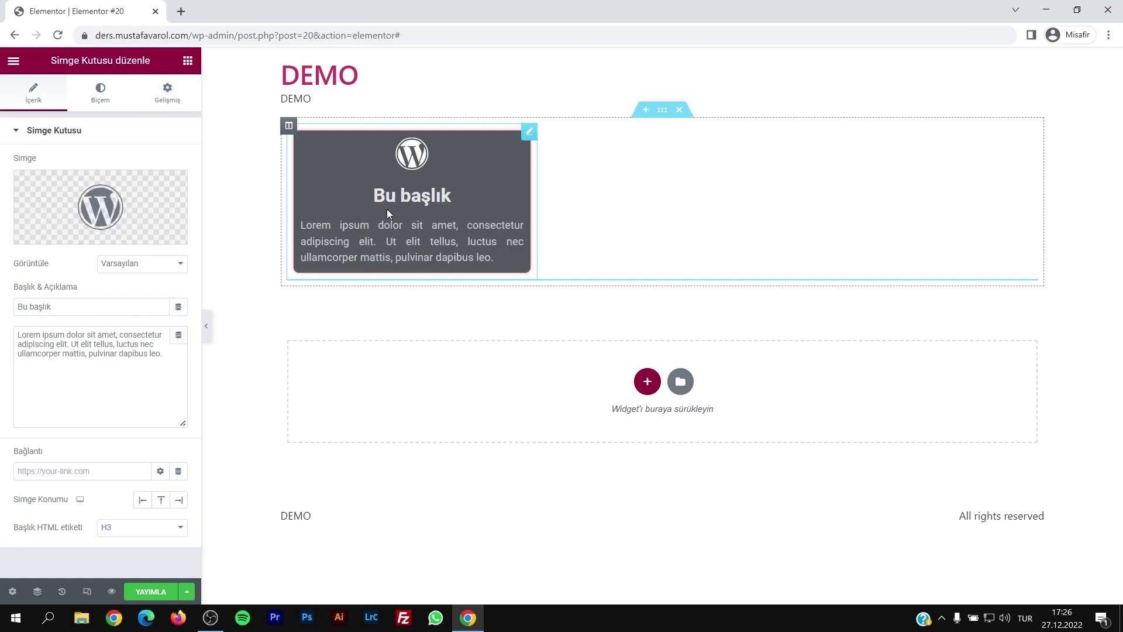
right_click(378, 184)
click(412, 215)
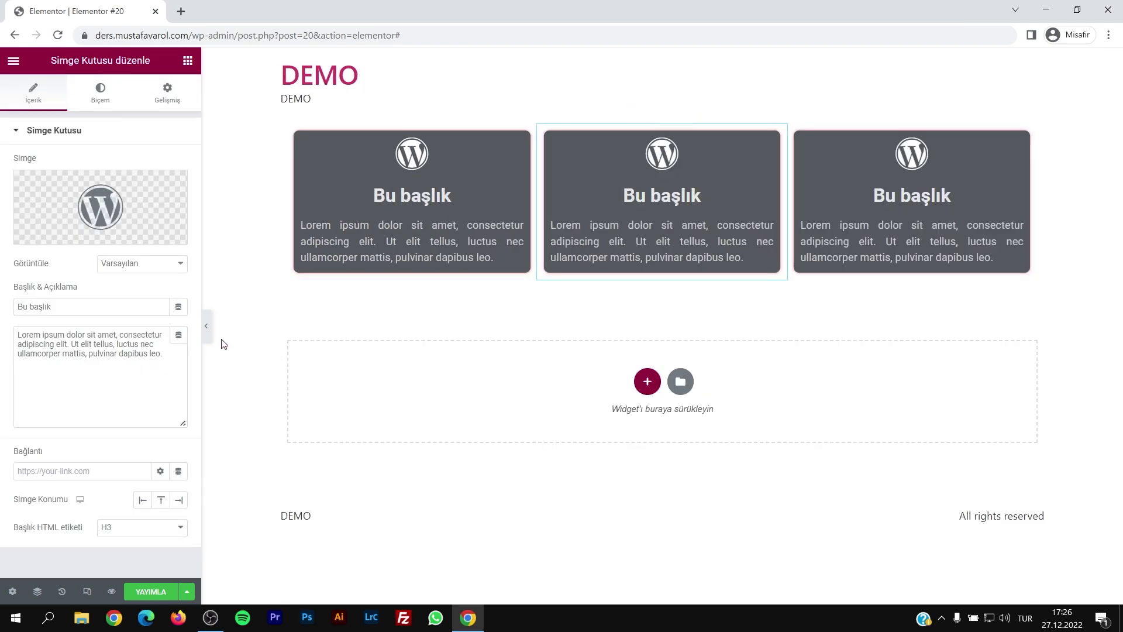
click(208, 331)
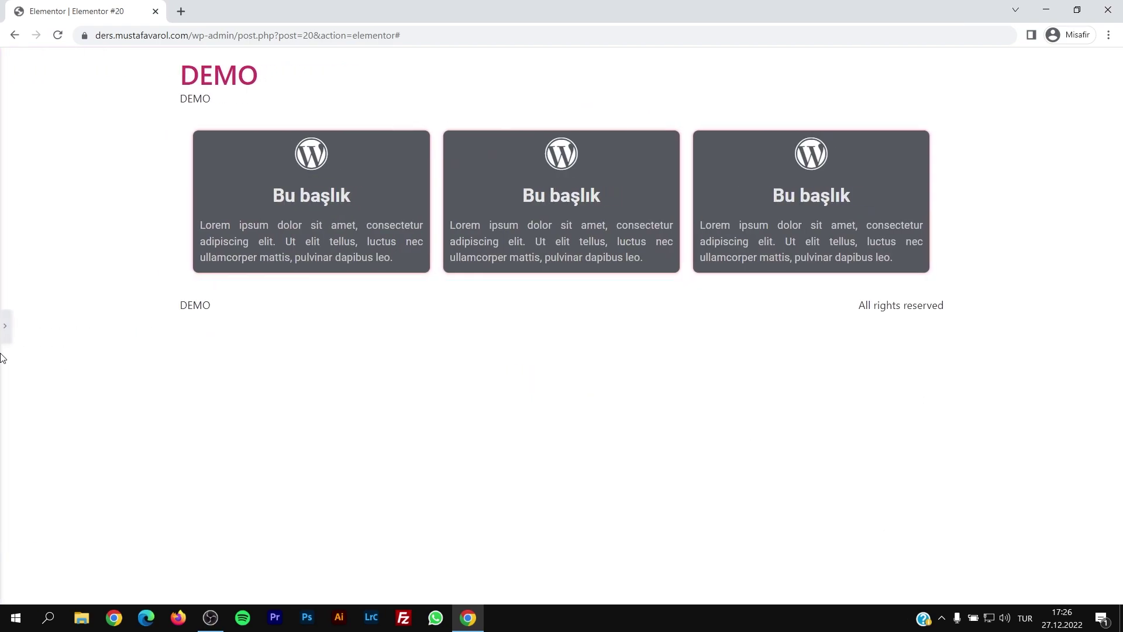
click(6, 326)
Examine in the Navigator (Kılavuz) how the three icon boxes are nested in the column, and close it
right_click(512, 168)
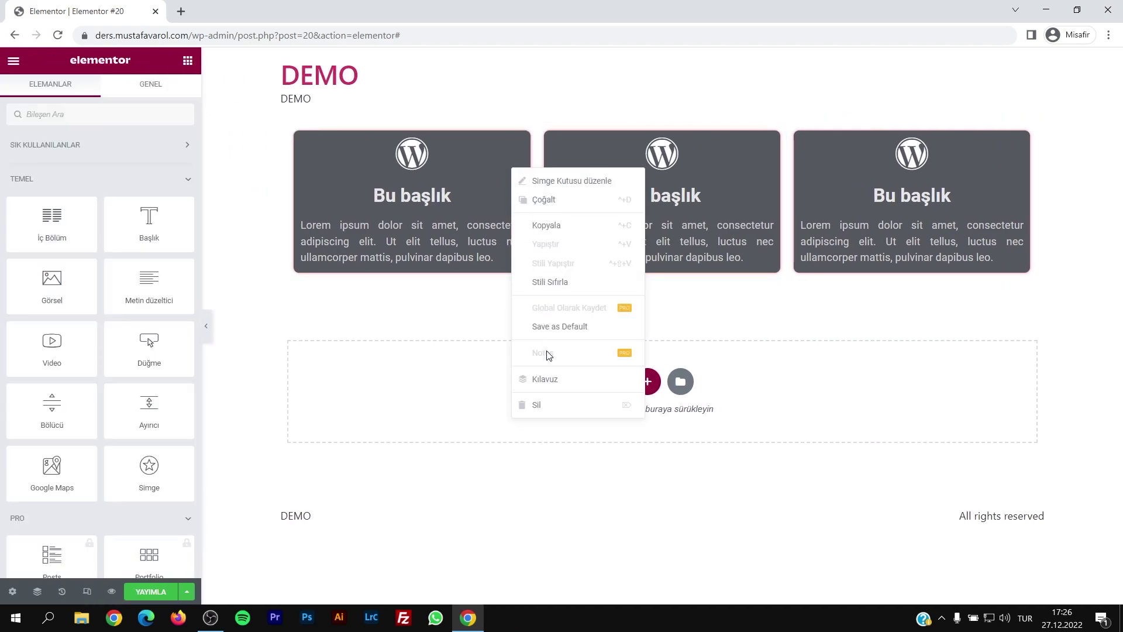
click(542, 381)
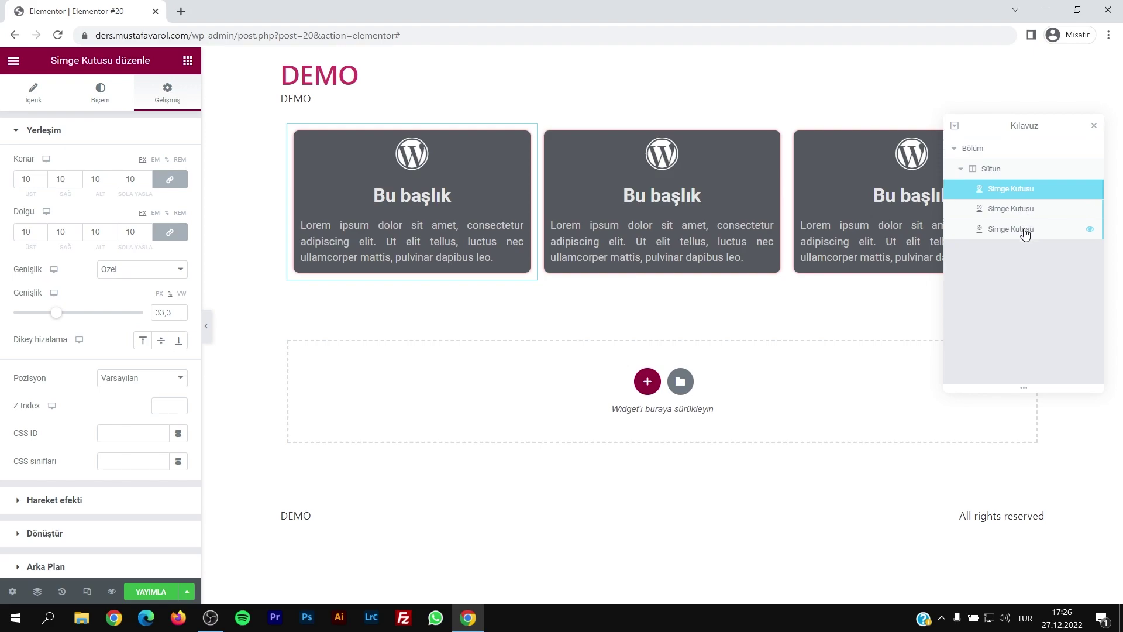
click(1092, 126)
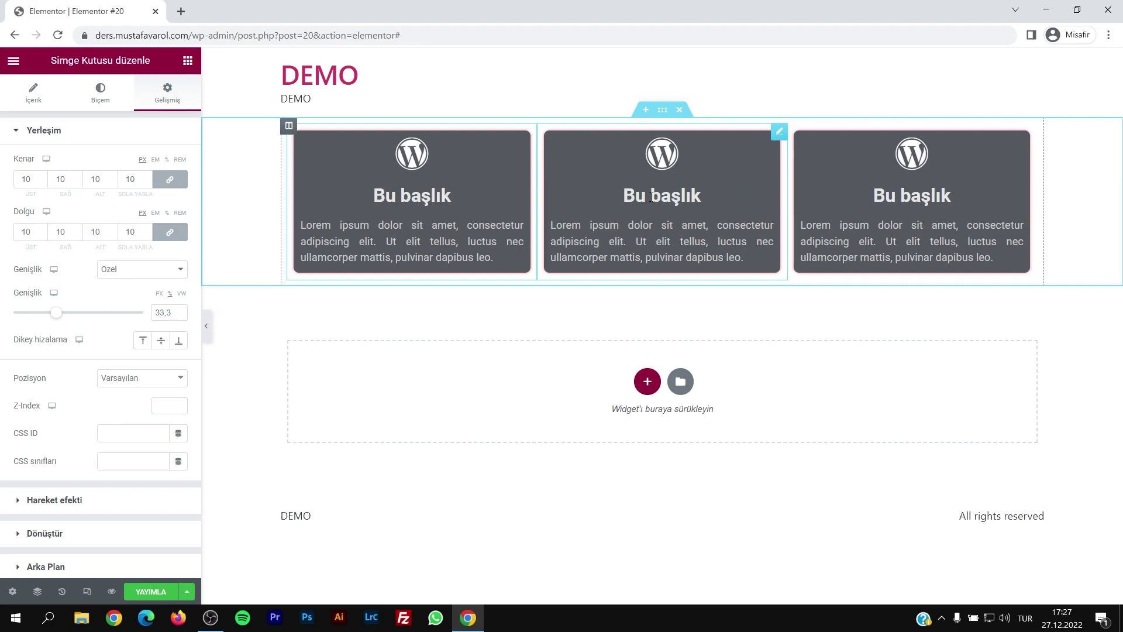
Delete the two duplicated icon boxes, keeping only the first one
right_click(591, 164)
click(616, 400)
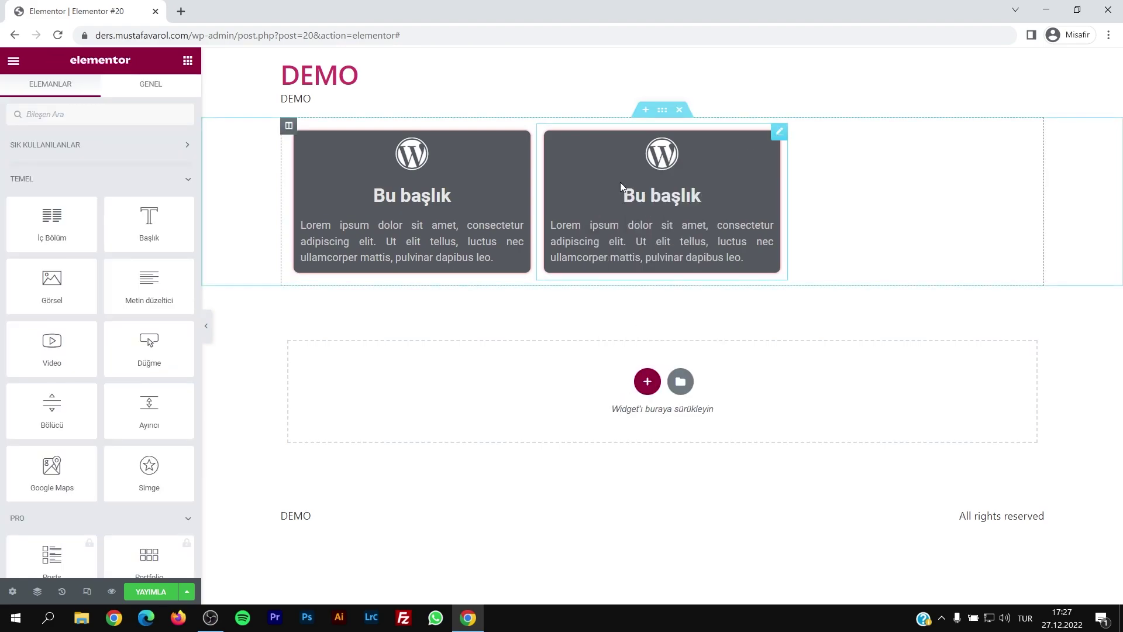
right_click(620, 182)
click(645, 419)
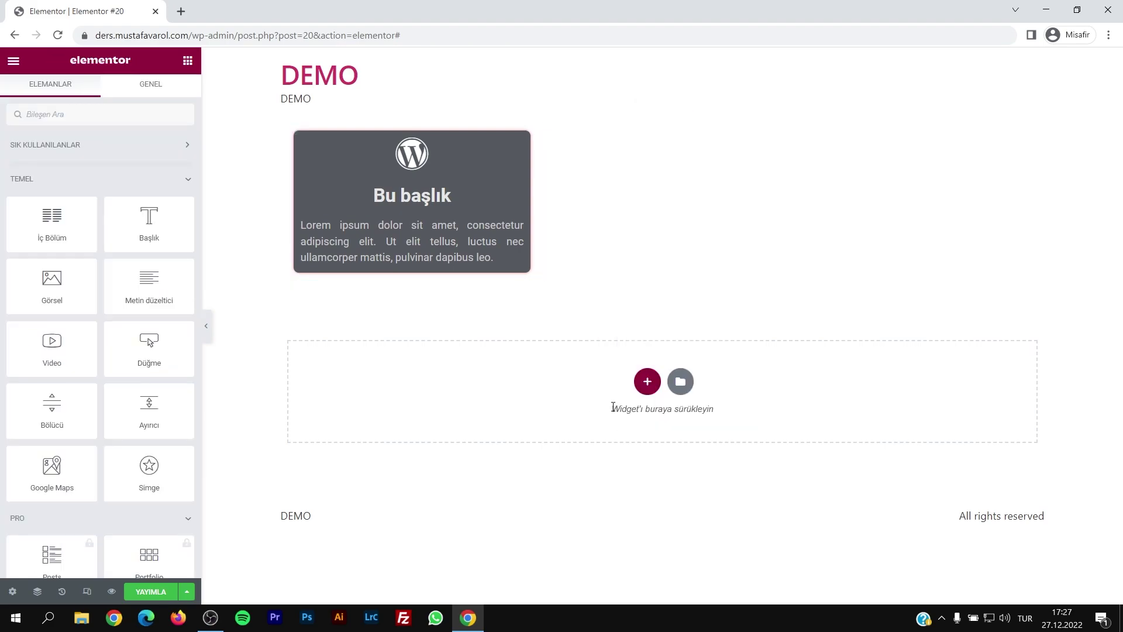
Switch to the tablet view and set the icon box's custom width to 50% for that device
click(87, 592)
click(606, 64)
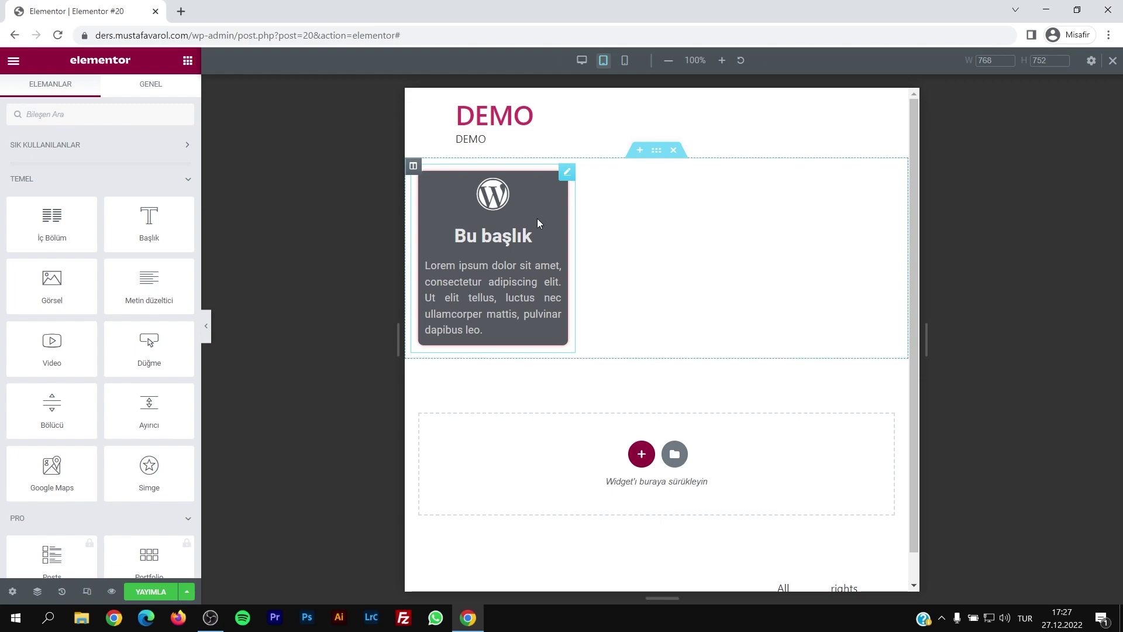
click(528, 205)
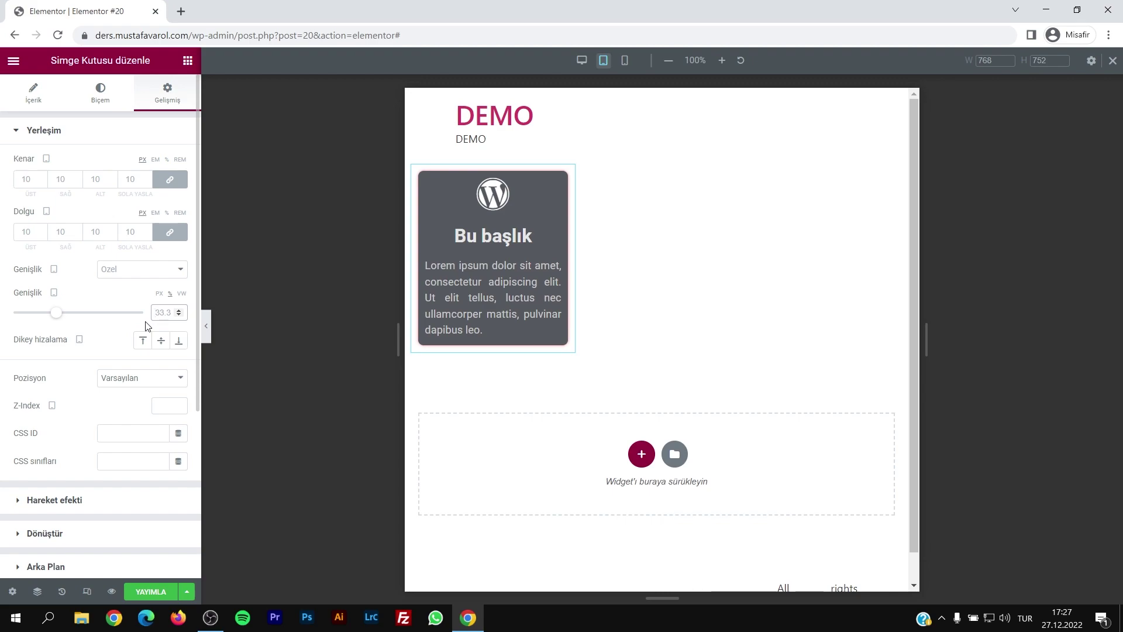
text(25)
key(BackSpace)
key(BackSpace)
text(50)
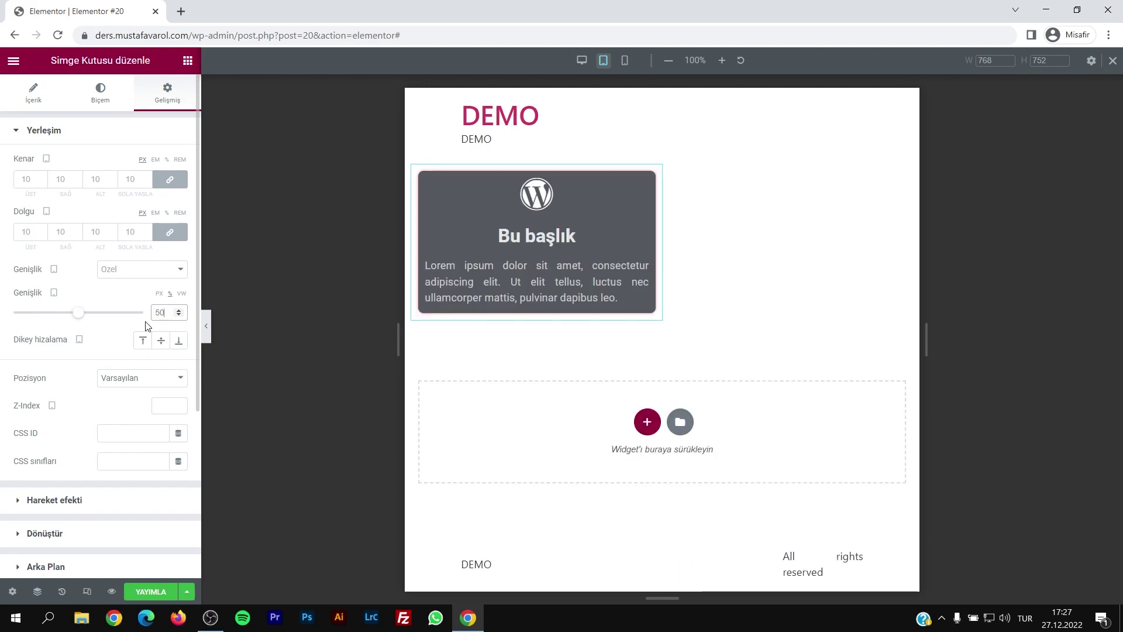
Switch to the mobile view and set the icon box's custom width to 100% for that device
click(625, 60)
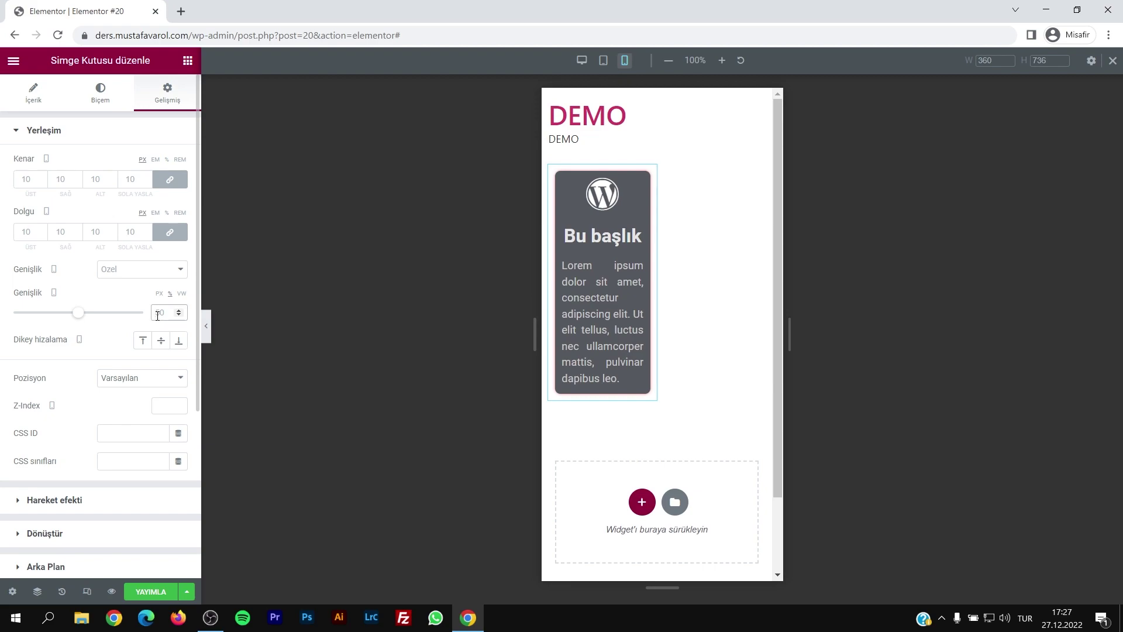
double_click(158, 313)
text(100)
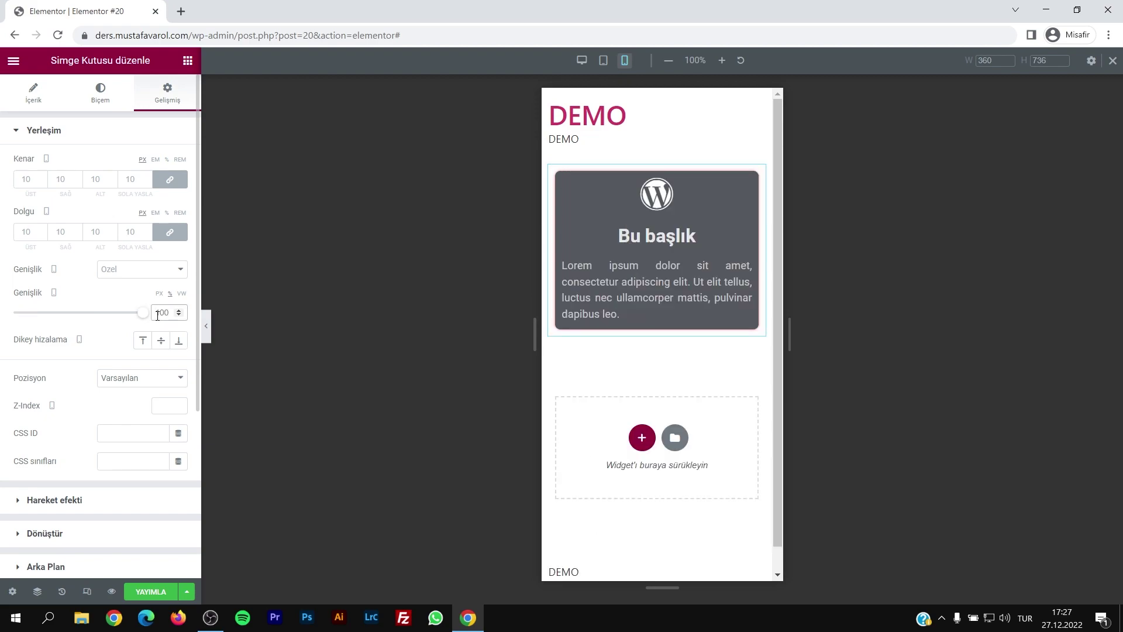
Switch to the desktop view and change the icon box's box shadow colour to a neutral grey
click(584, 64)
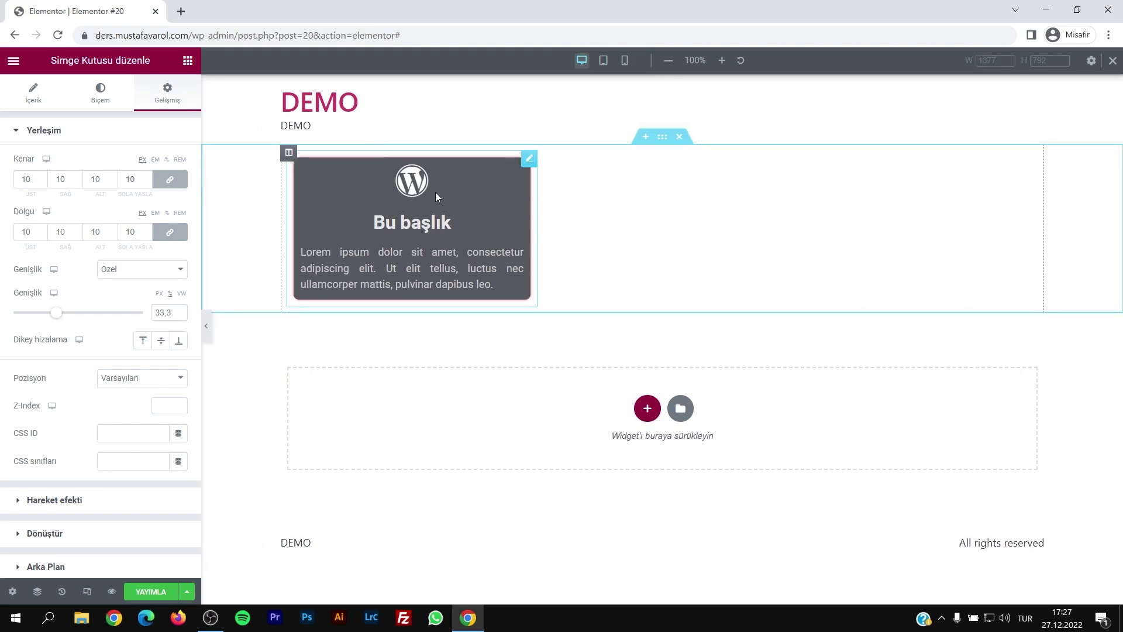
scroll(90, 382, down, 4)
click(67, 359)
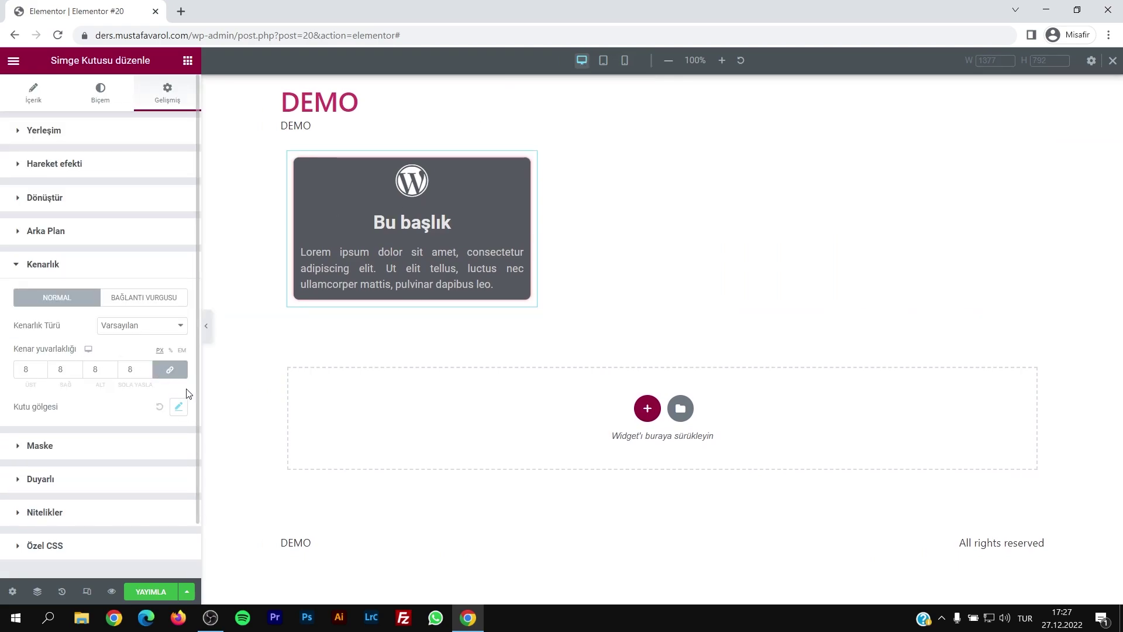
click(178, 407)
click(168, 442)
drag(191, 321, 100, 329)
click(15, 345)
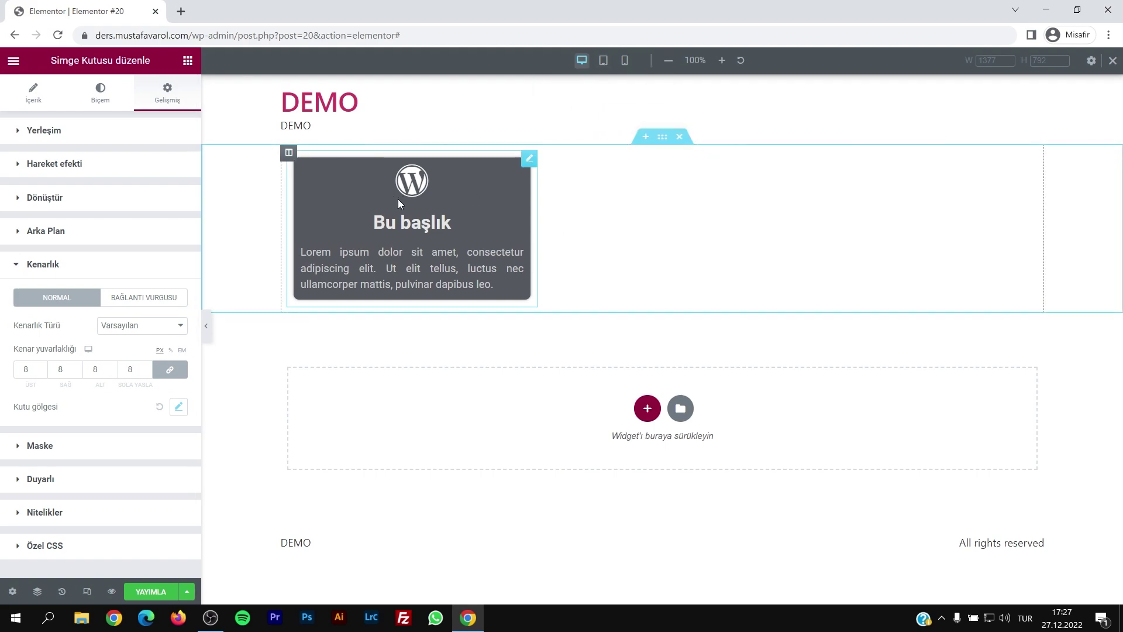
Duplicate the icon box seven times so that the column holds eight identical boxes
right_click(381, 193)
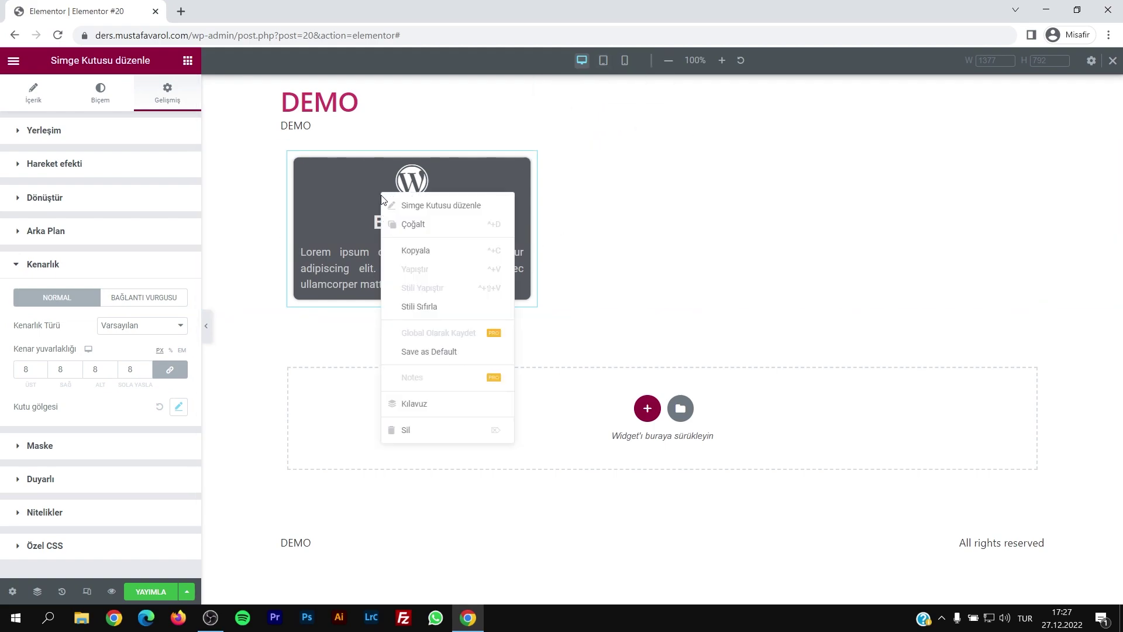
click(417, 225)
right_click(401, 197)
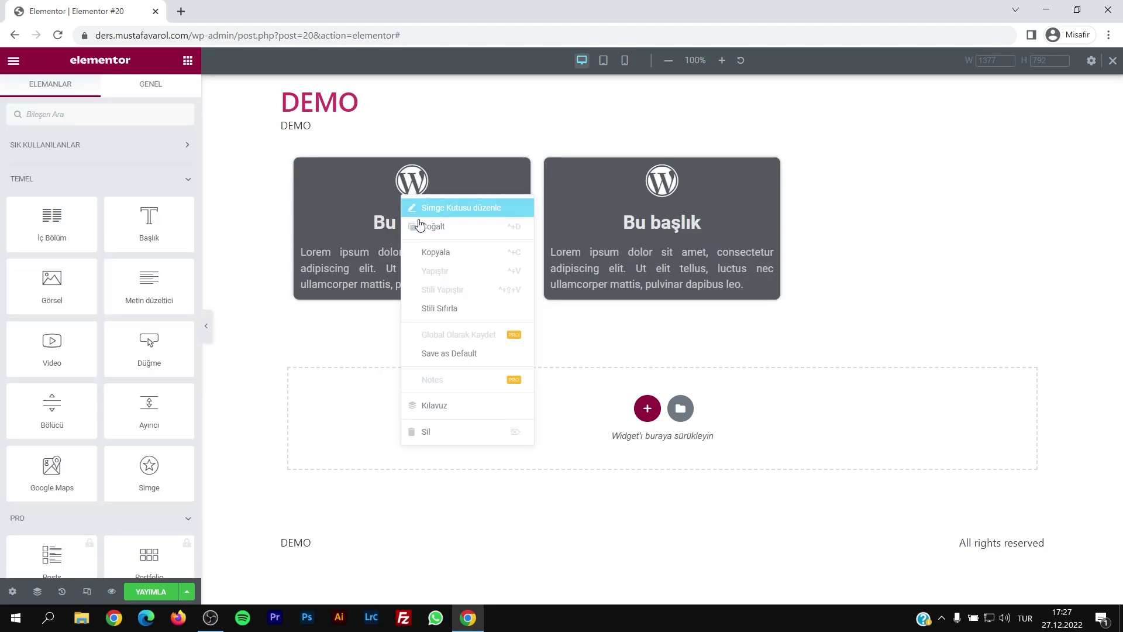
click(416, 227)
right_click(408, 198)
click(422, 231)
right_click(401, 212)
click(416, 230)
right_click(389, 209)
click(403, 231)
right_click(385, 206)
click(401, 228)
right_click(392, 222)
click(404, 246)
scroll(327, 281, down, 3)
scroll(306, 319, up, 3)
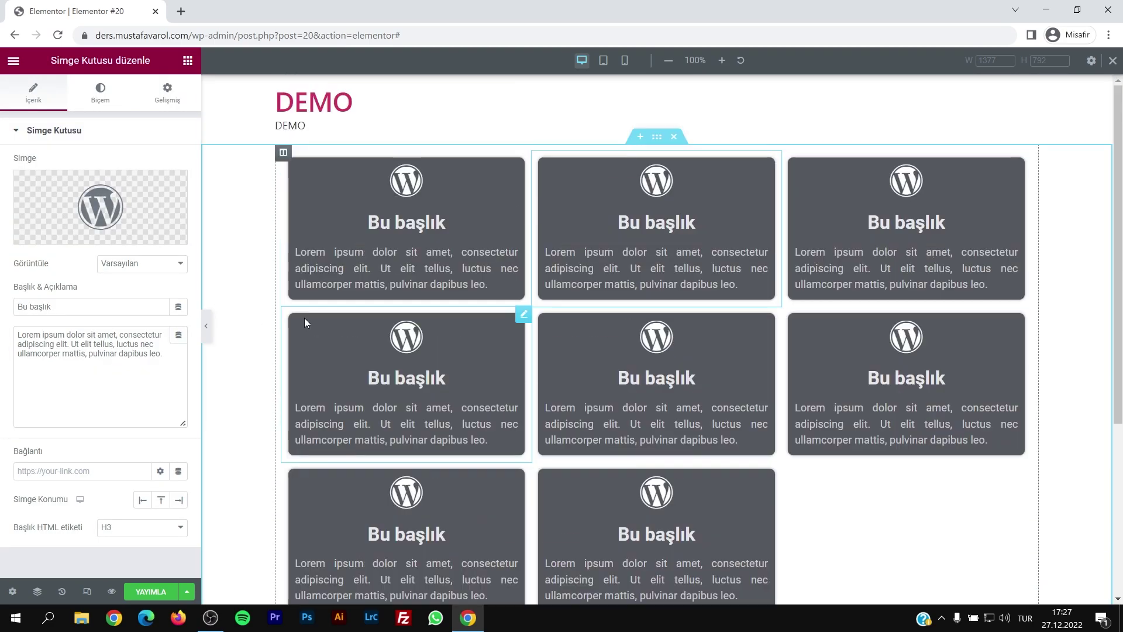
Check the icon box grid with the editing panel hidden and in the tablet and mobile views, and return to the desktop view
click(206, 325)
scroll(369, 250, down, 2)
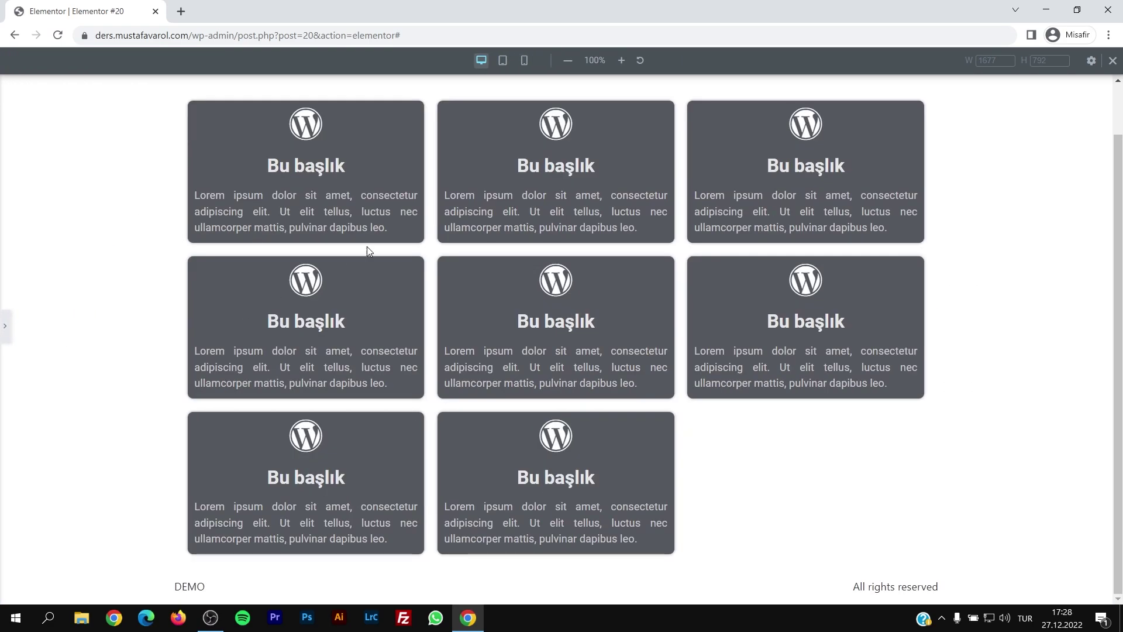
click(4, 325)
scroll(409, 205, up, 2)
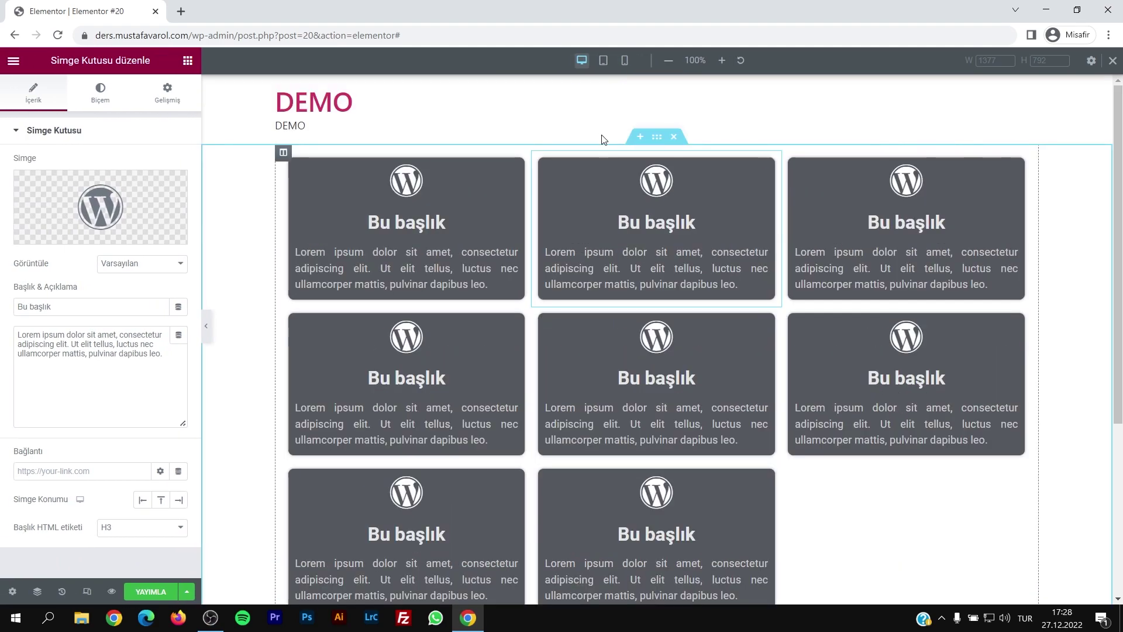
click(604, 61)
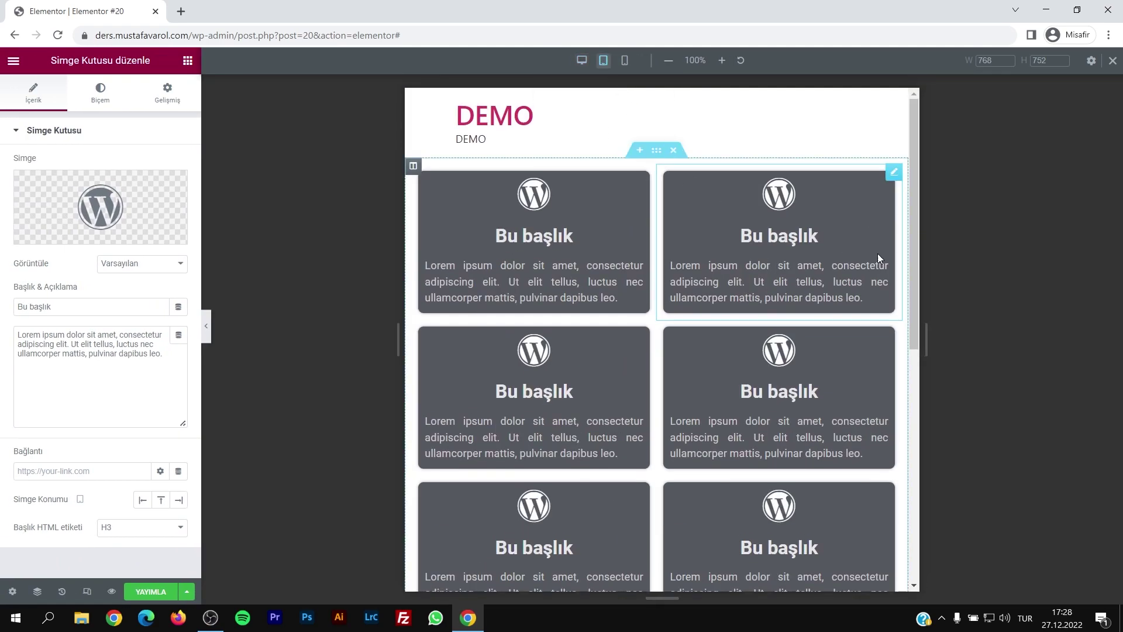
drag(914, 232, 907, 180)
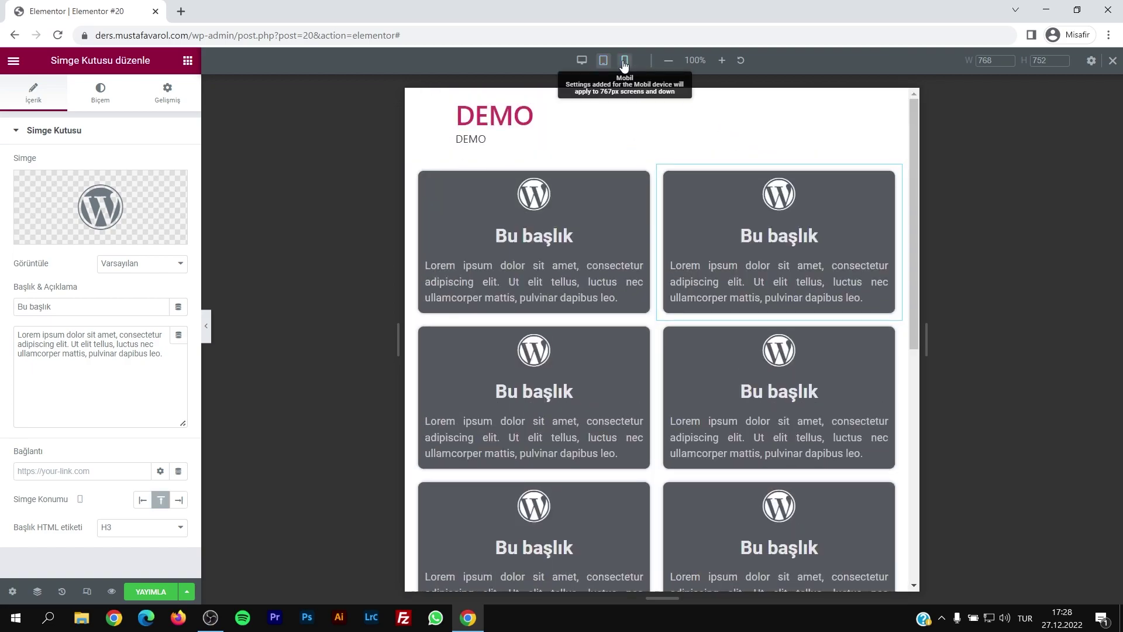
click(625, 60)
drag(776, 185, 650, 111)
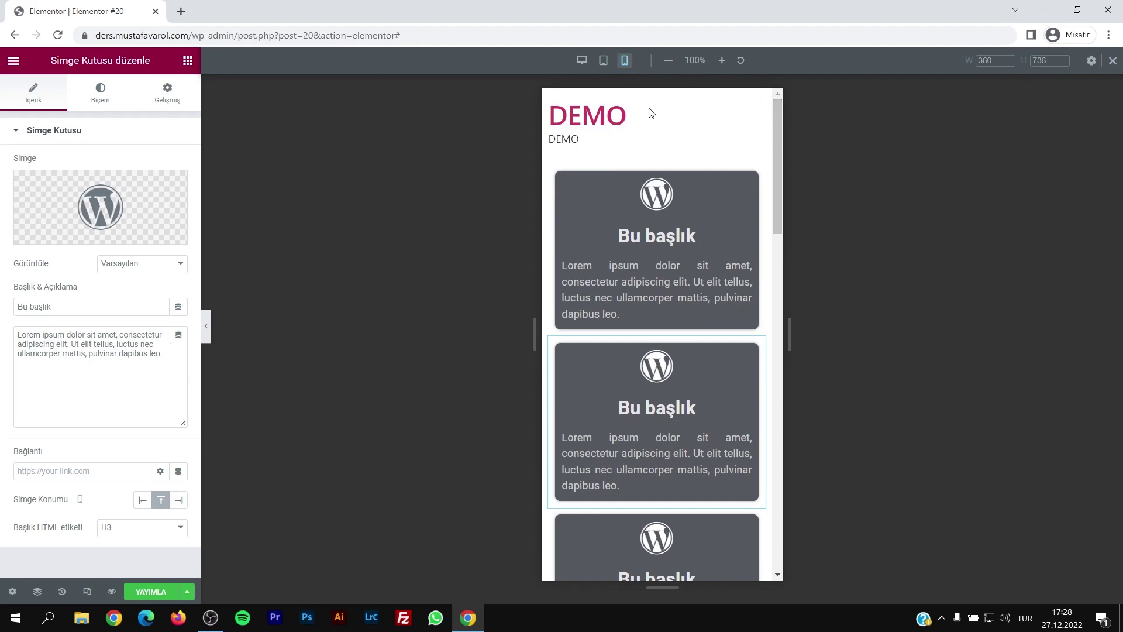
click(603, 66)
click(582, 62)
Examine in the Navigator (Kılavuz) how all the icon boxes sit in a single column (Sütun), and close it
right_click(553, 189)
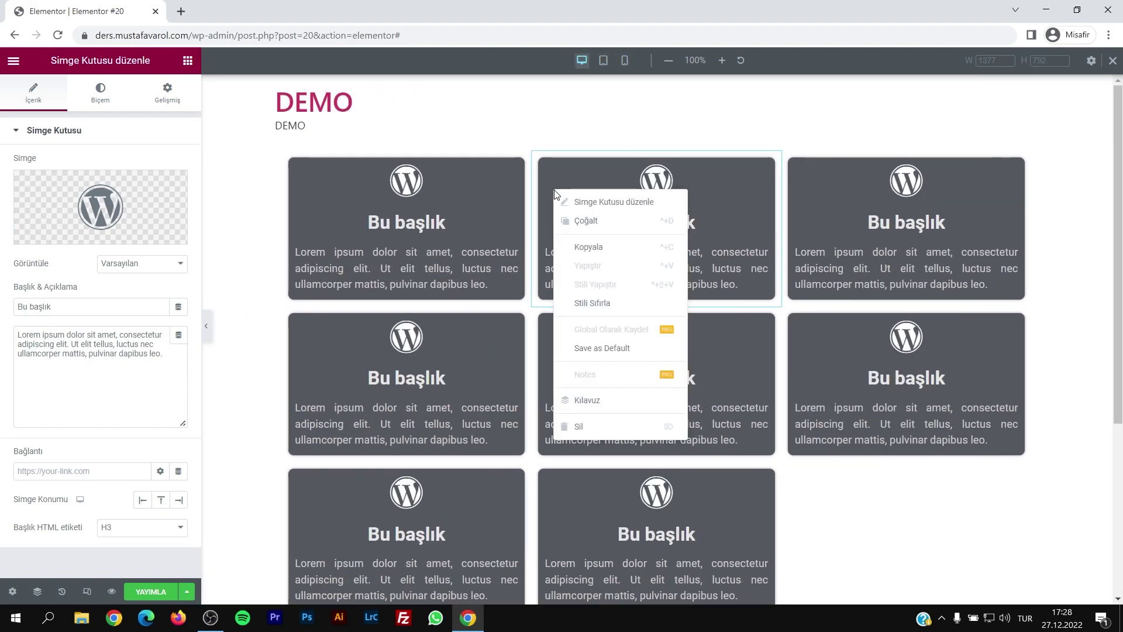
click(594, 403)
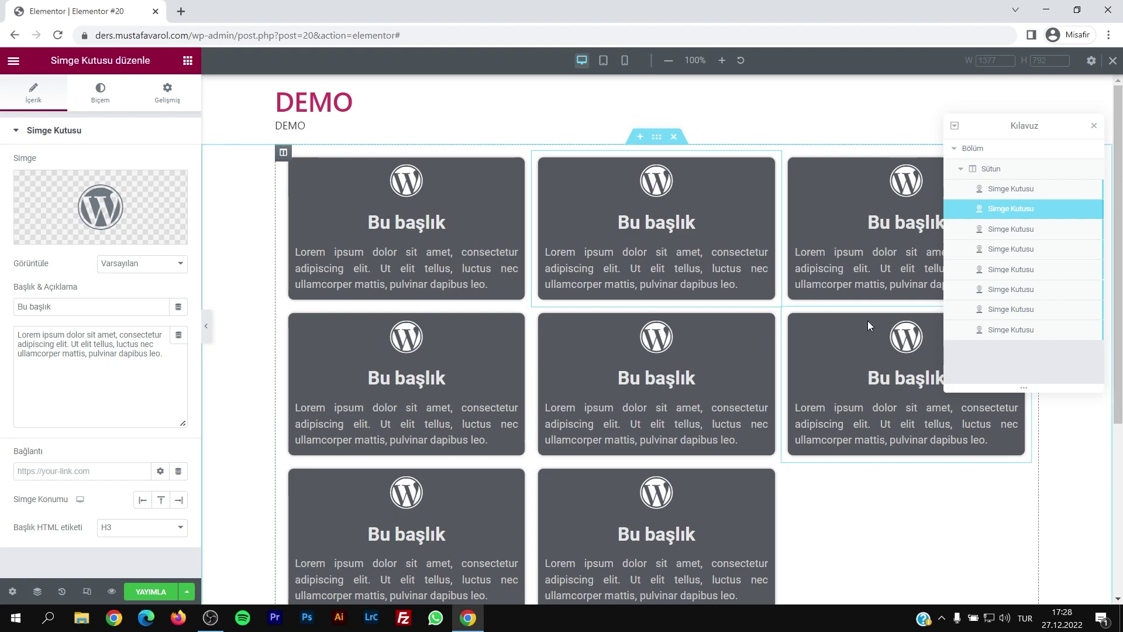
click(1000, 151)
click(999, 170)
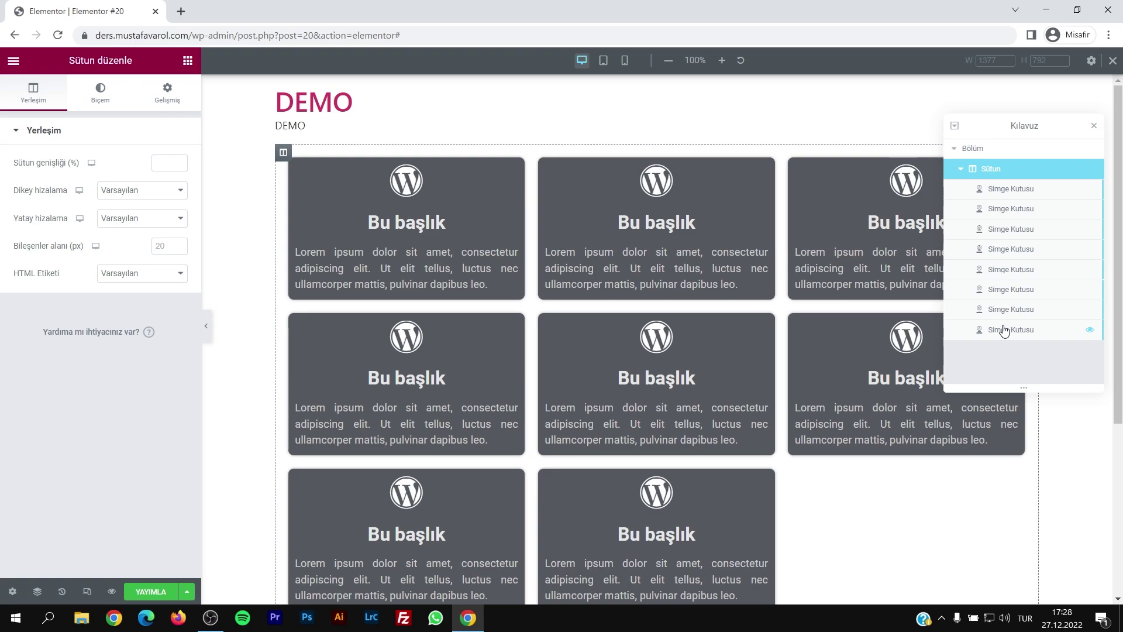
click(1094, 125)
Try an image (Görsel) widget directly below the first icon box, and delete it
scroll(622, 282, down, 5)
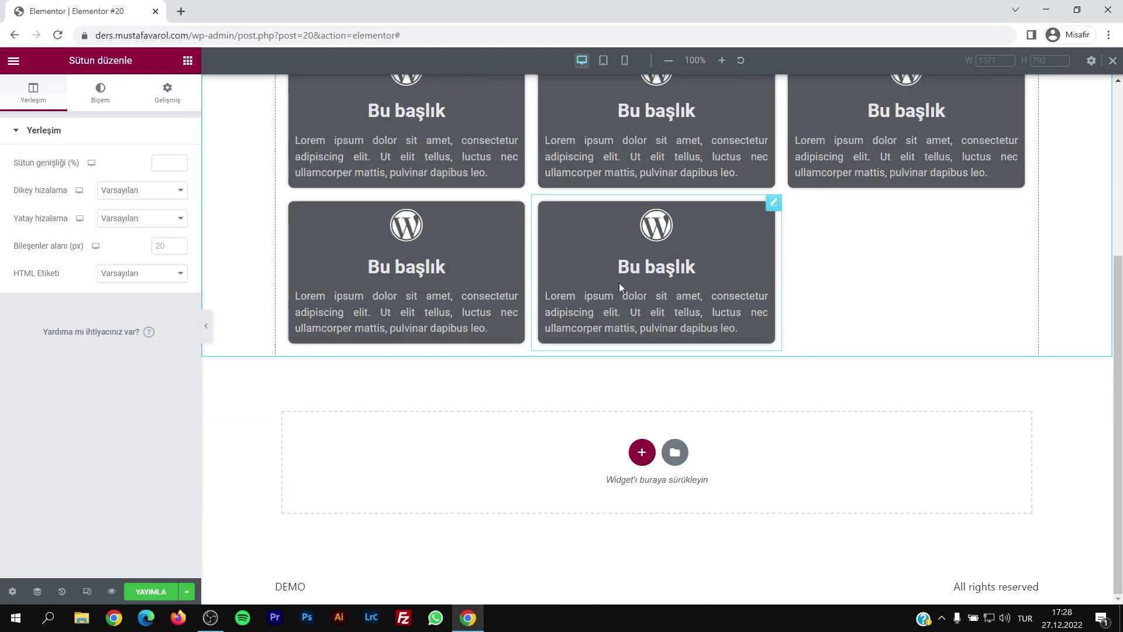
scroll(552, 286, up, 4)
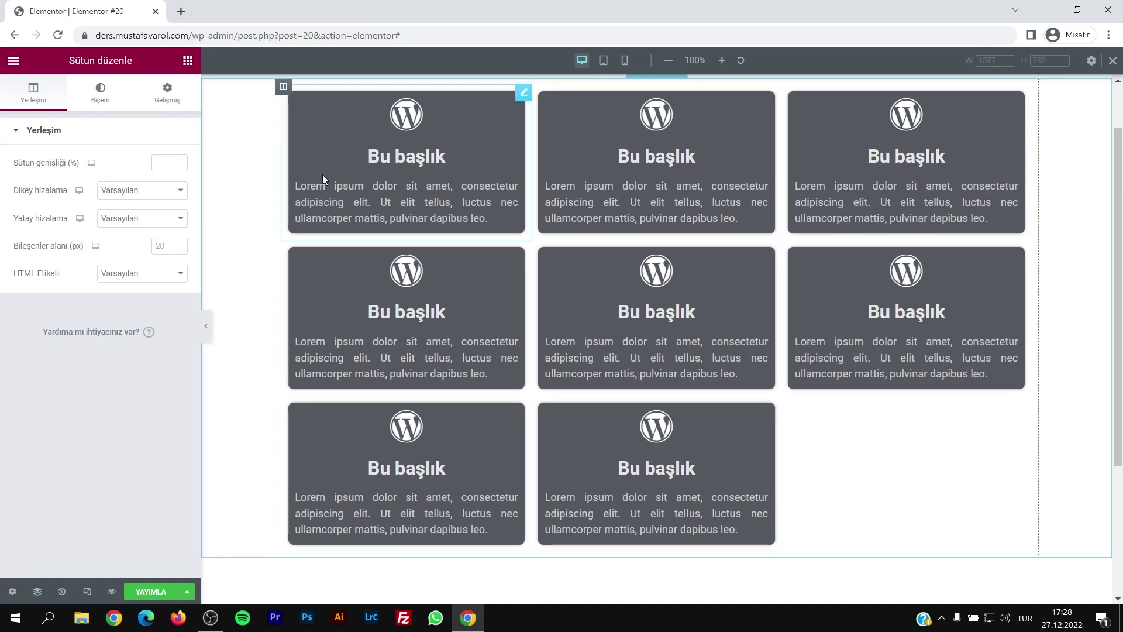
click(188, 61)
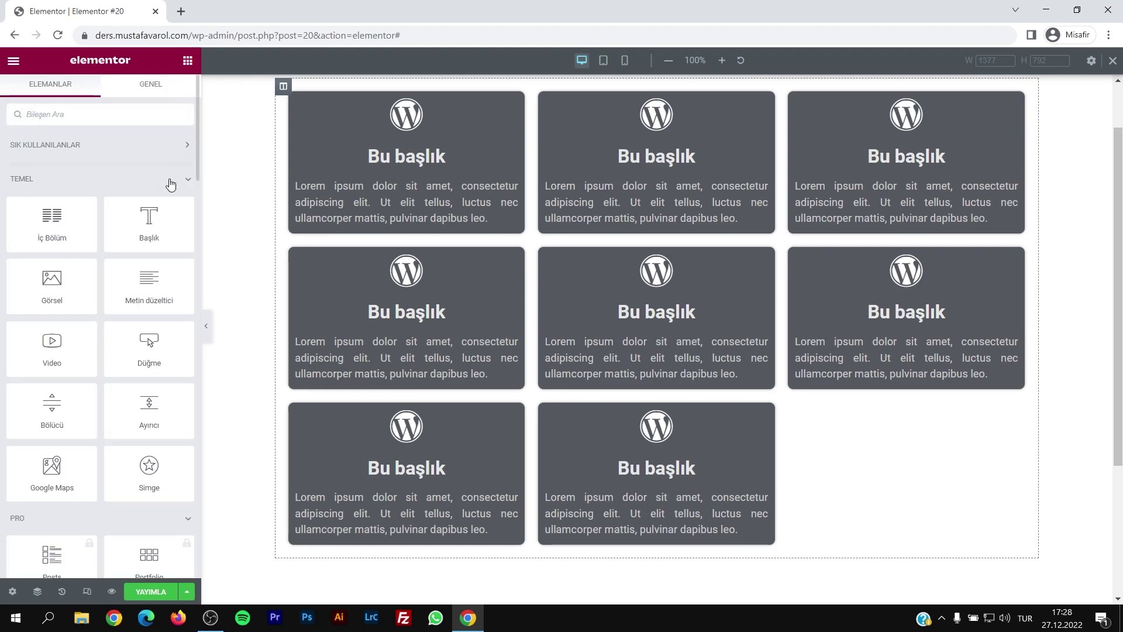
drag(62, 286, 389, 240)
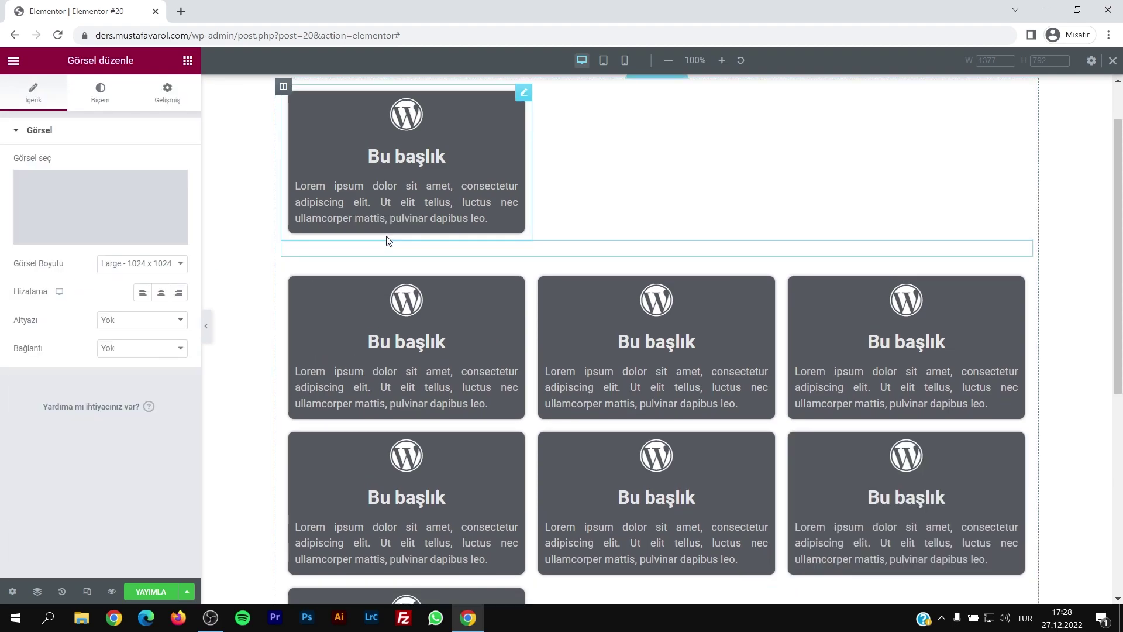
scroll(357, 274, down, 5)
scroll(327, 277, up, 4)
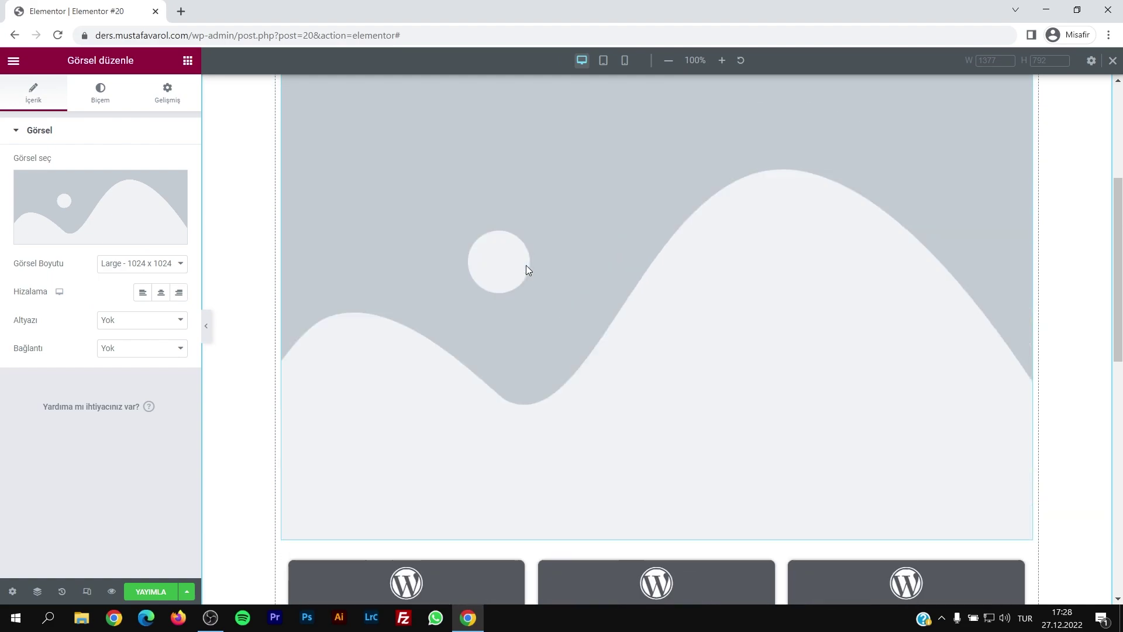
right_click(896, 149)
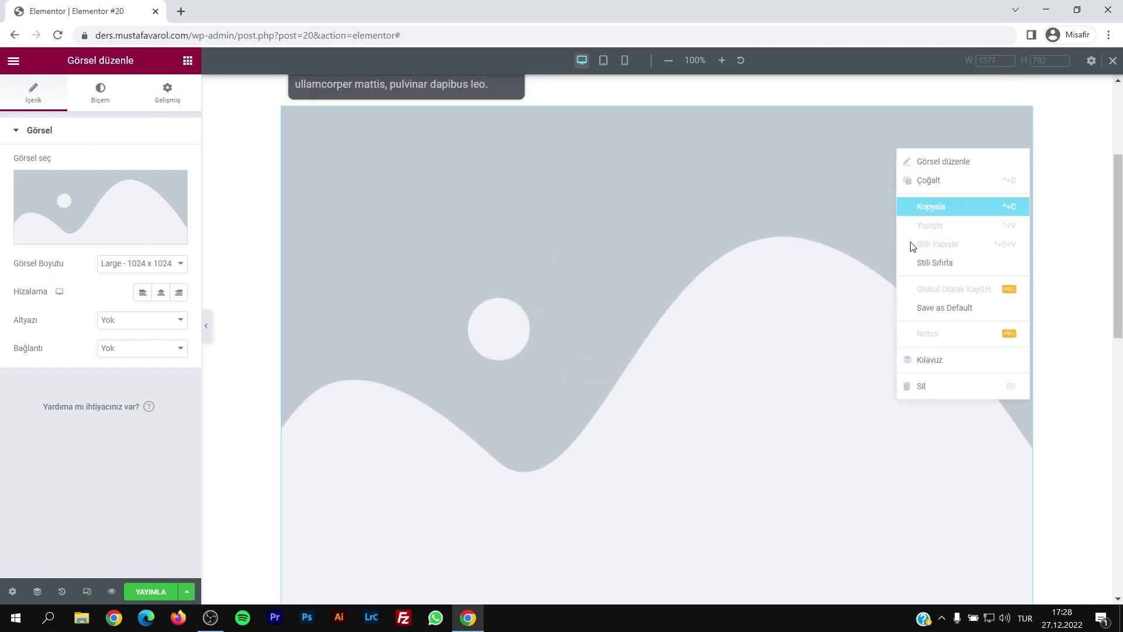
click(917, 386)
Add a single-column section below the icon boxes and duplicate its column twice to get three columns
click(645, 451)
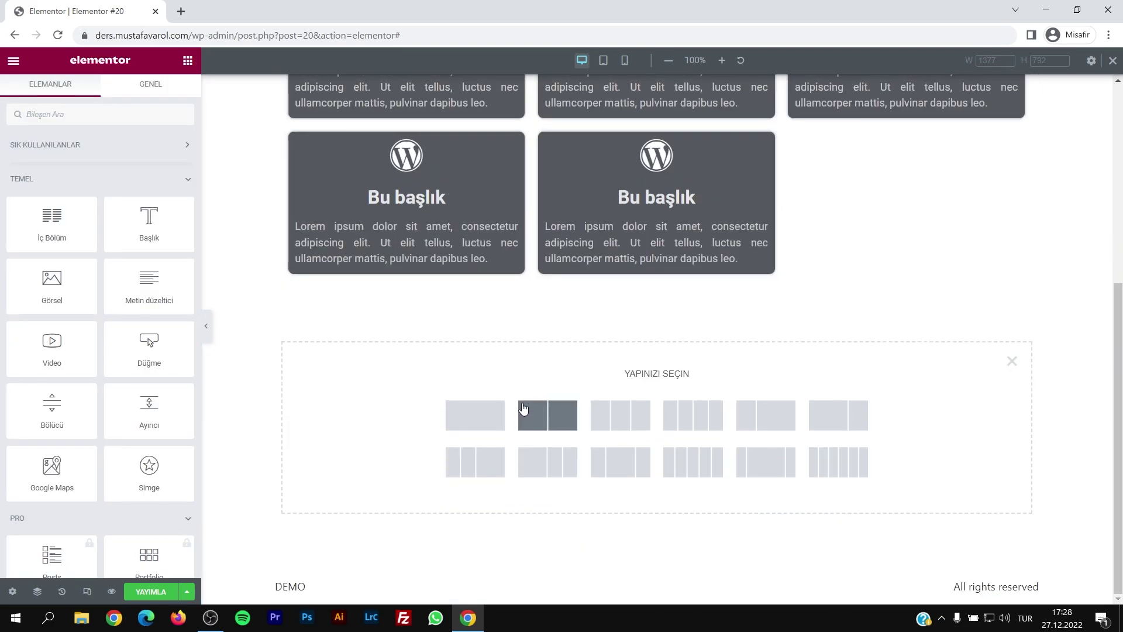
click(474, 416)
right_click(285, 338)
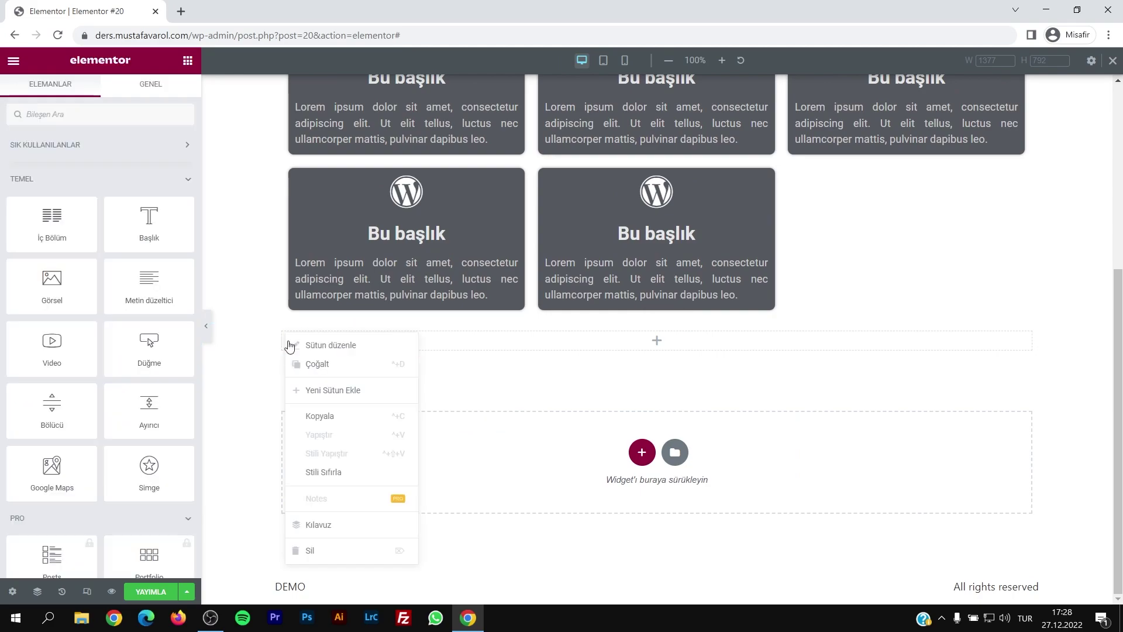
click(317, 364)
right_click(284, 332)
click(317, 364)
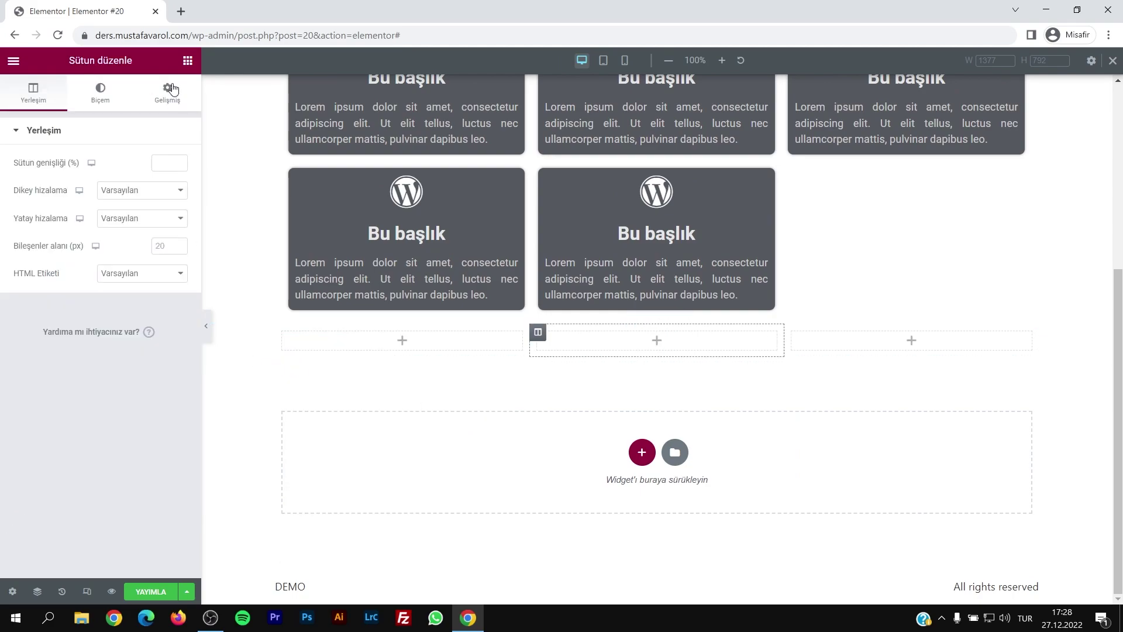
Place an image (Görsel) widget in the new section's first column, with a heading (Başlık) widget below it
click(187, 61)
drag(50, 285, 413, 342)
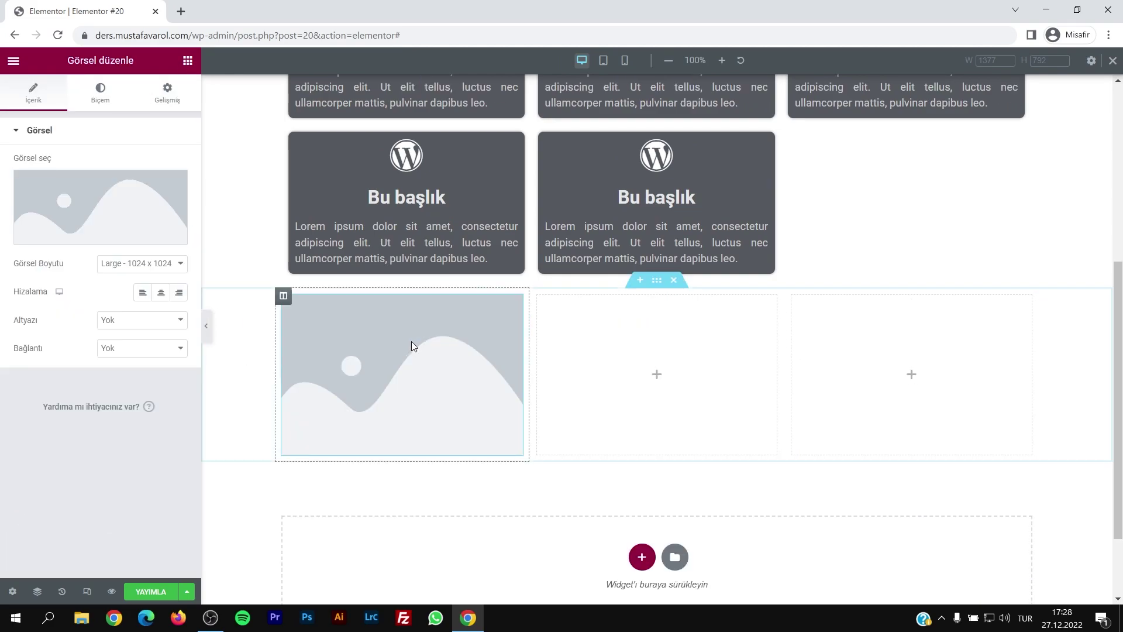
click(187, 61)
drag(150, 231, 354, 453)
scroll(380, 409, down, 1)
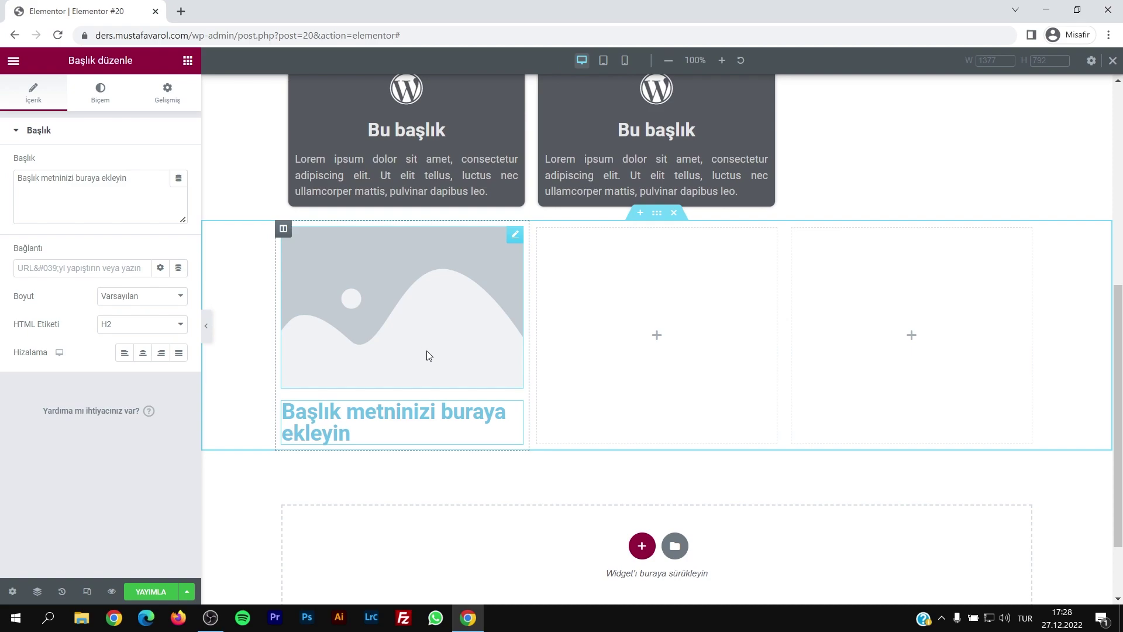
Examine in the Navigator (Kılavuz) how the new section's columns and widgets are nested
click(538, 228)
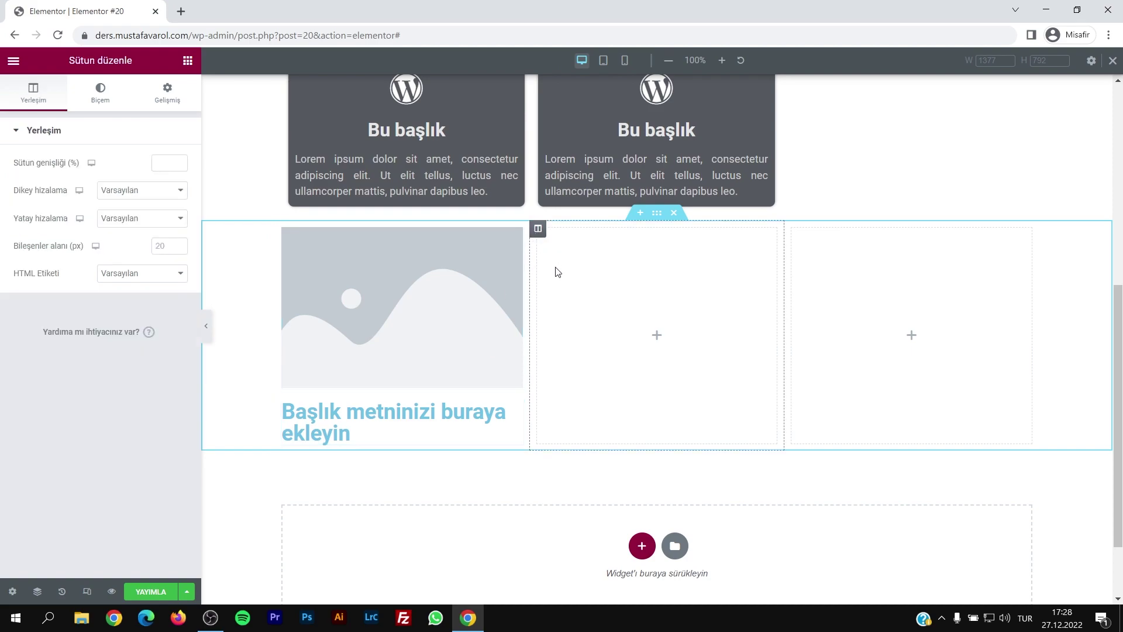
right_click(557, 271)
click(598, 471)
scroll(995, 328, down, 1)
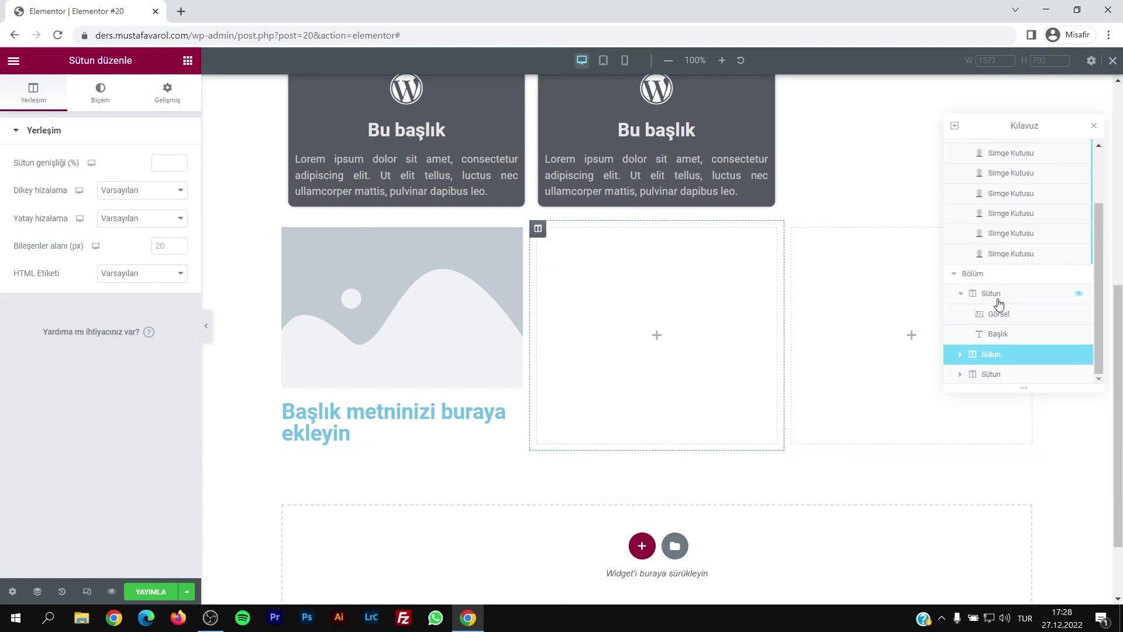
click(997, 278)
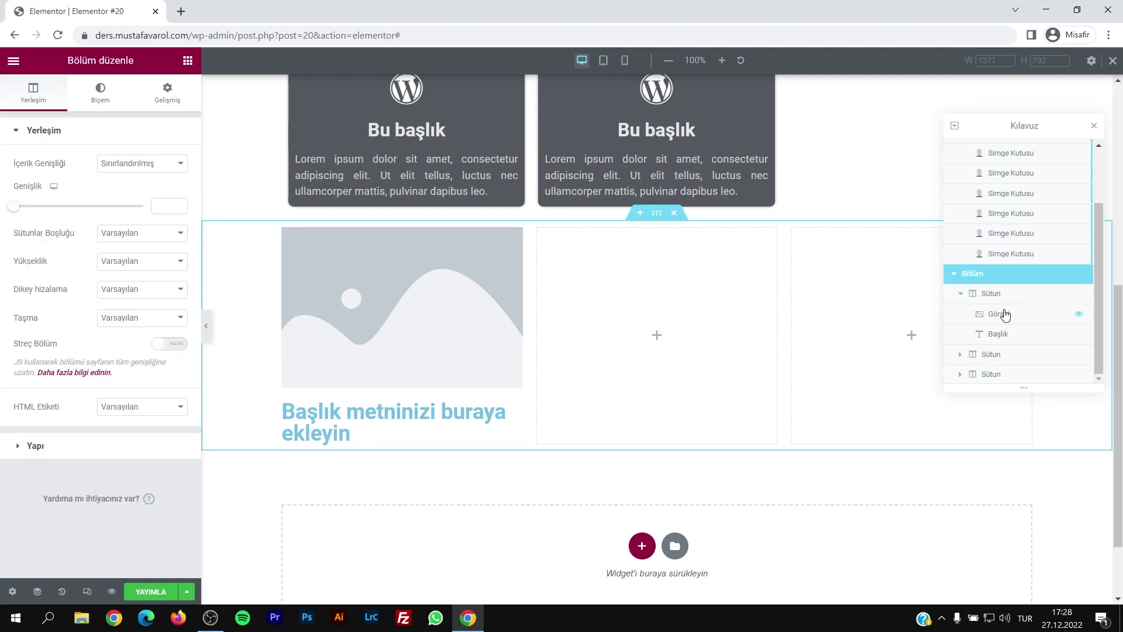
click(988, 357)
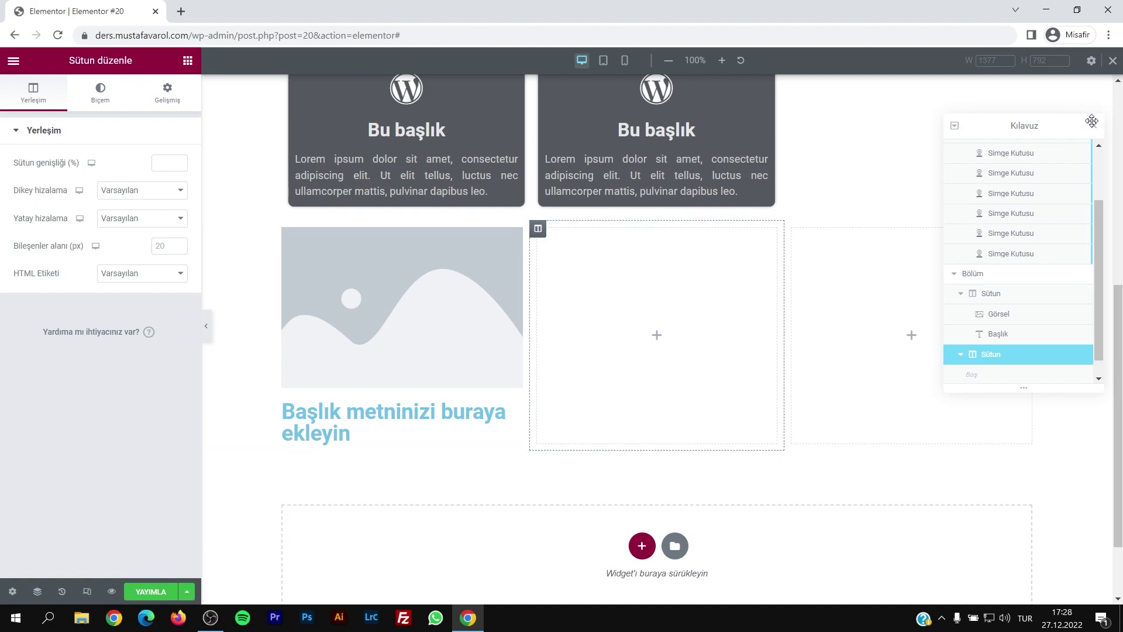
Delete the three-column section with the image and heading, and close the Navigator (Kılavuz)
click(678, 213)
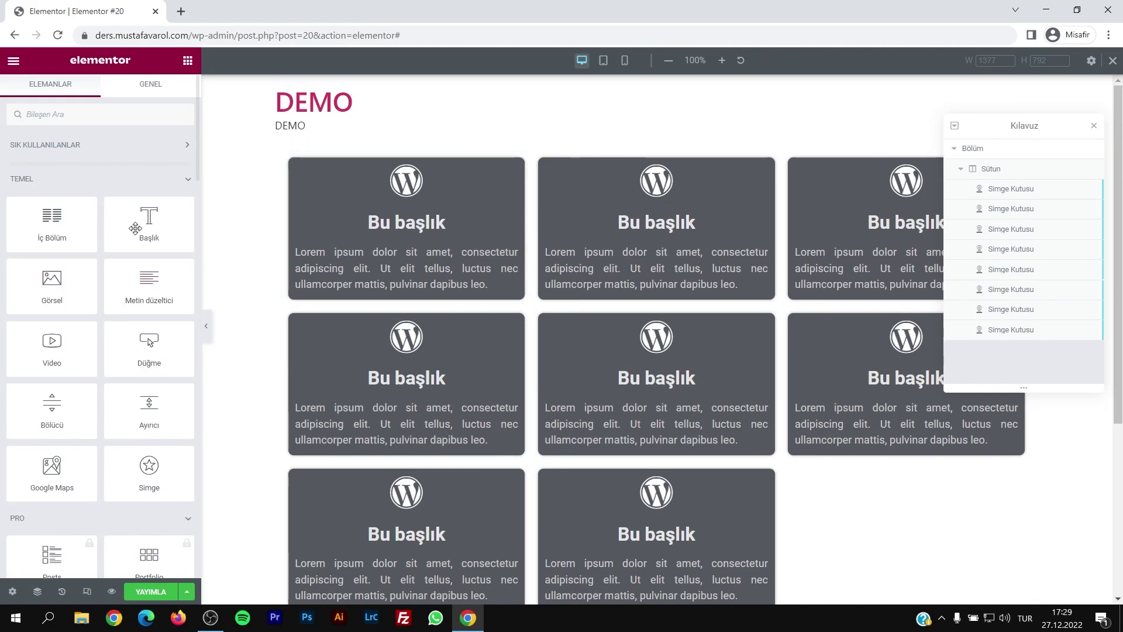
scroll(83, 351, down, 15)
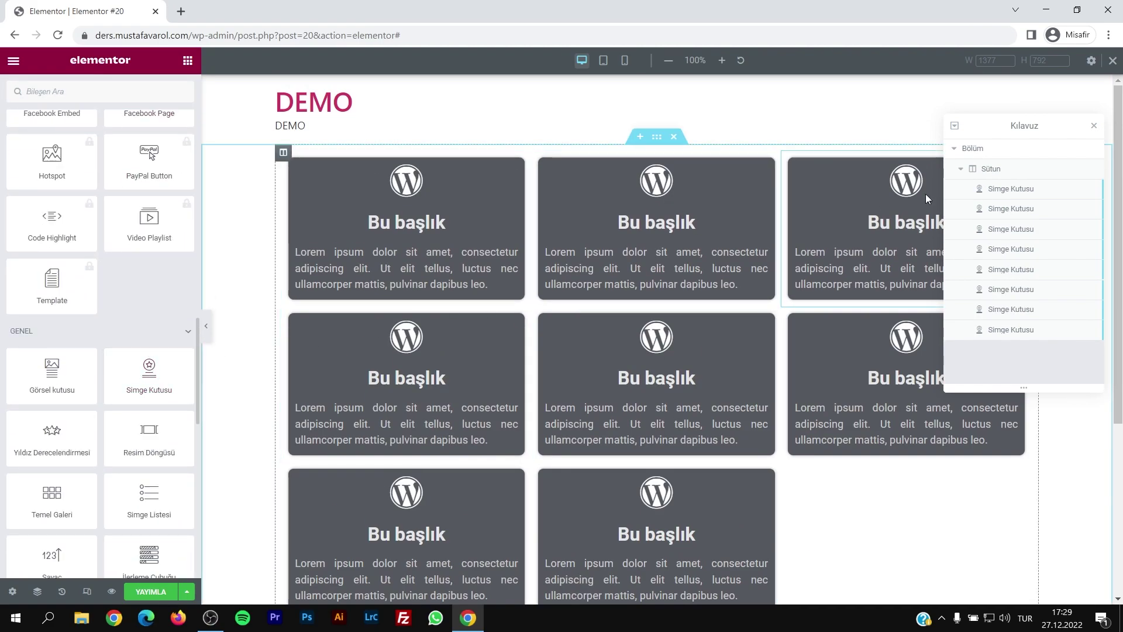
click(1094, 128)
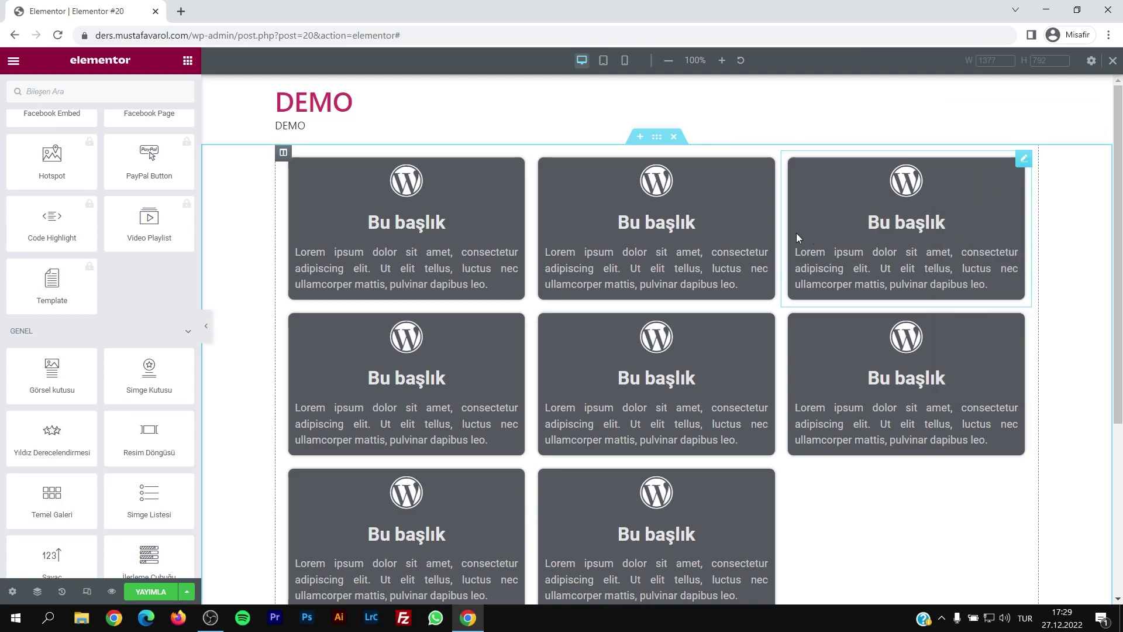
Delete the last icon box in the column and check the remaining grid in the tablet view
scroll(797, 238, down, 5)
right_click(623, 276)
click(655, 510)
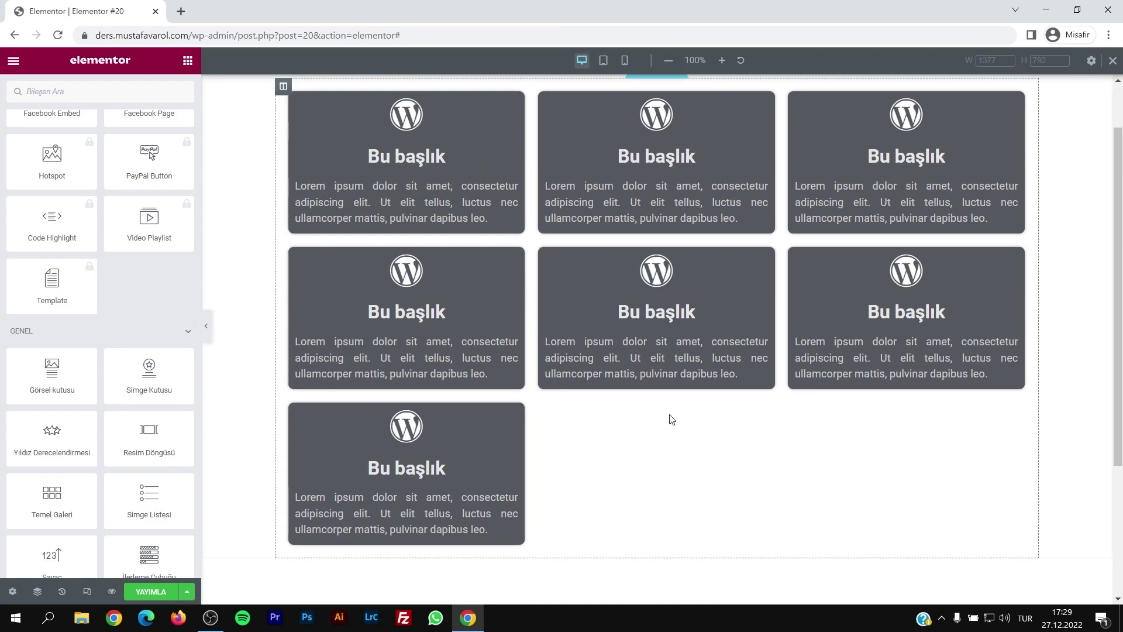
click(603, 60)
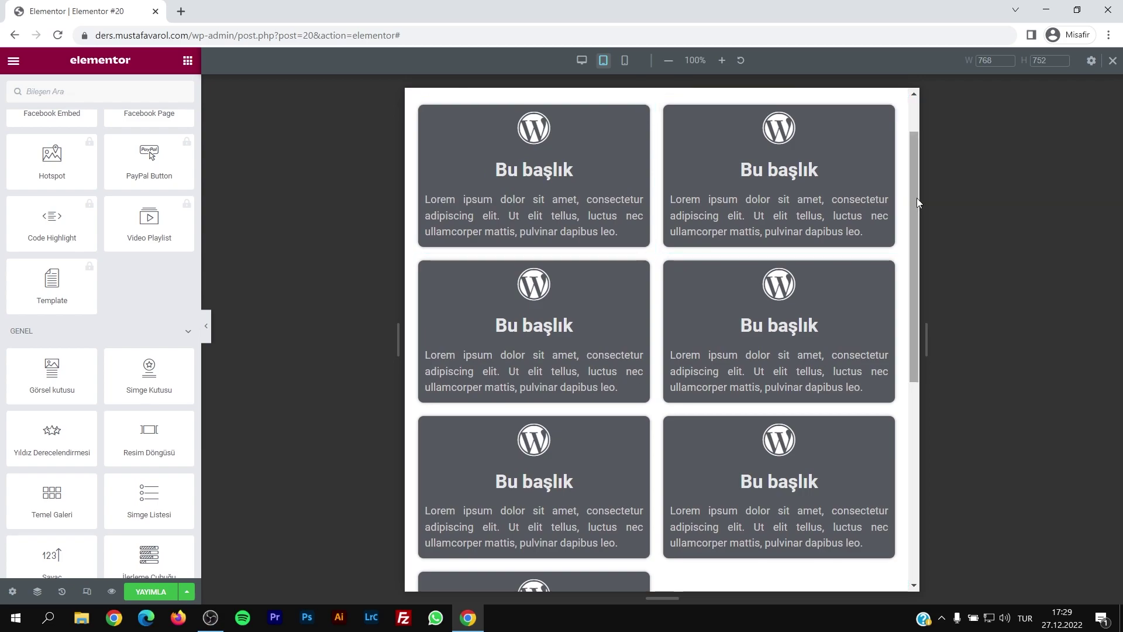
scroll(907, 335, down, 5)
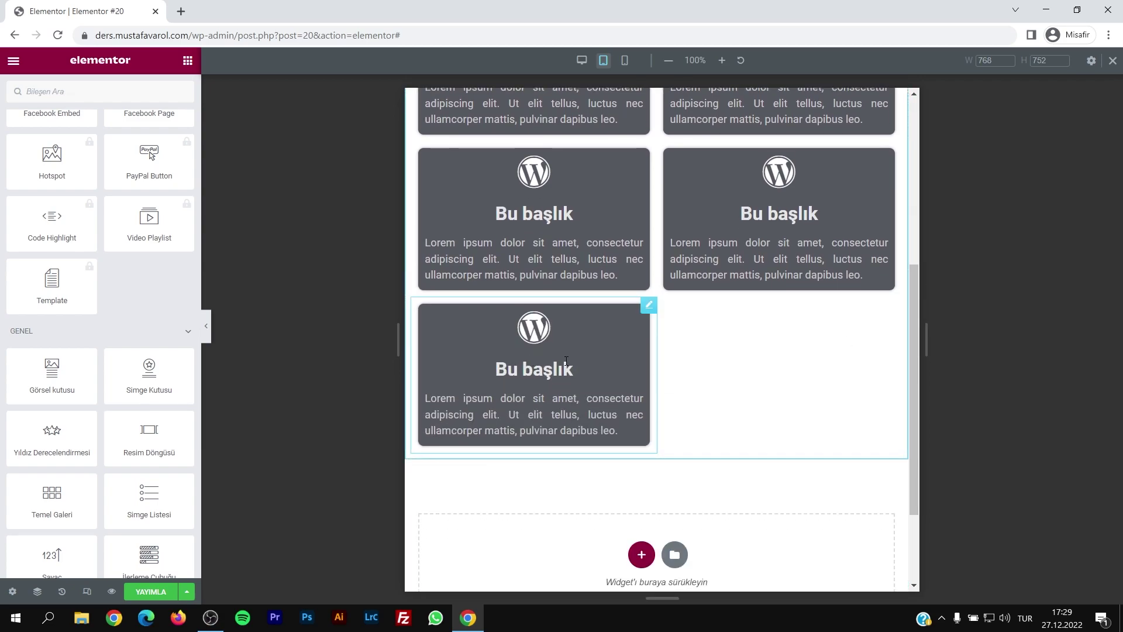
Return to the desktop view and add a new single-column section below the icon box grid
click(579, 61)
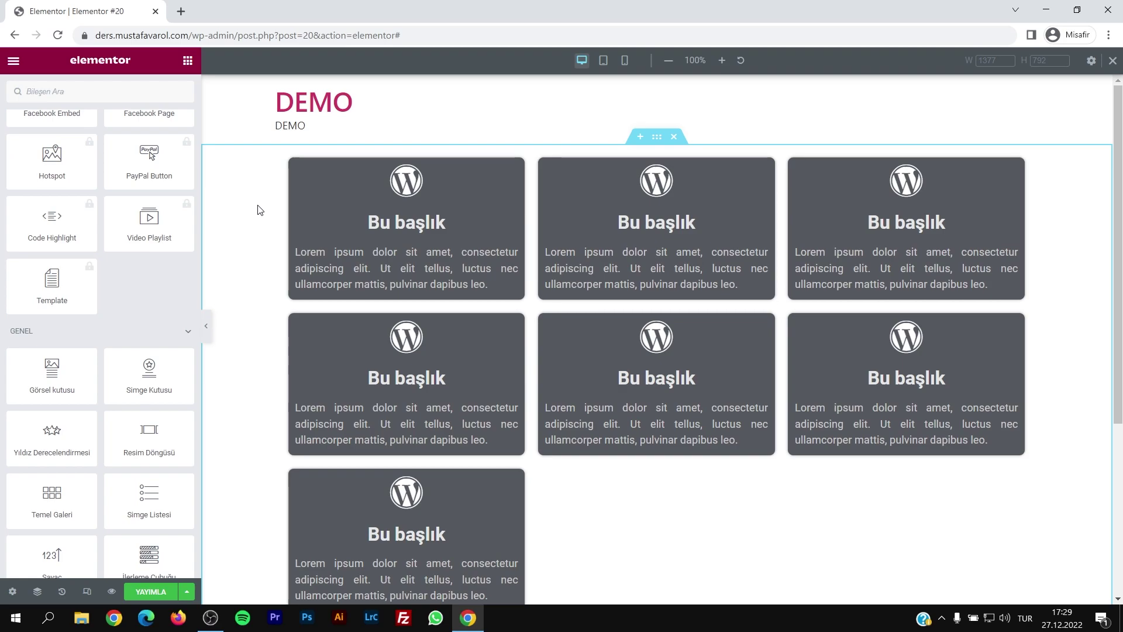
scroll(584, 296, down, 3)
scroll(606, 303, up, 3)
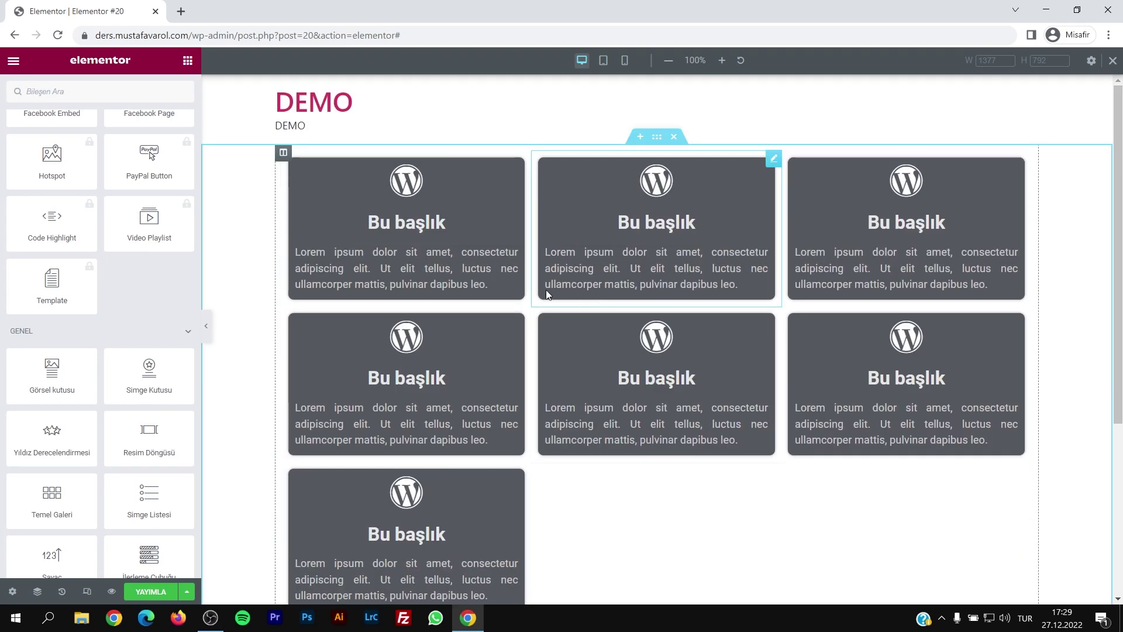
scroll(609, 228, down, 4)
click(630, 458)
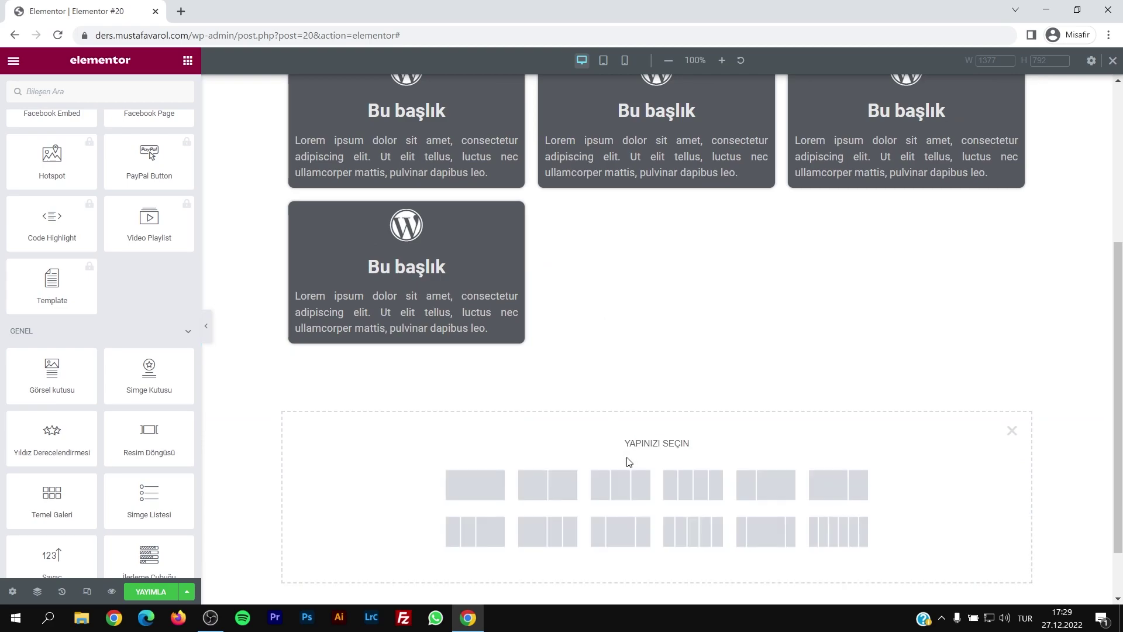
click(473, 488)
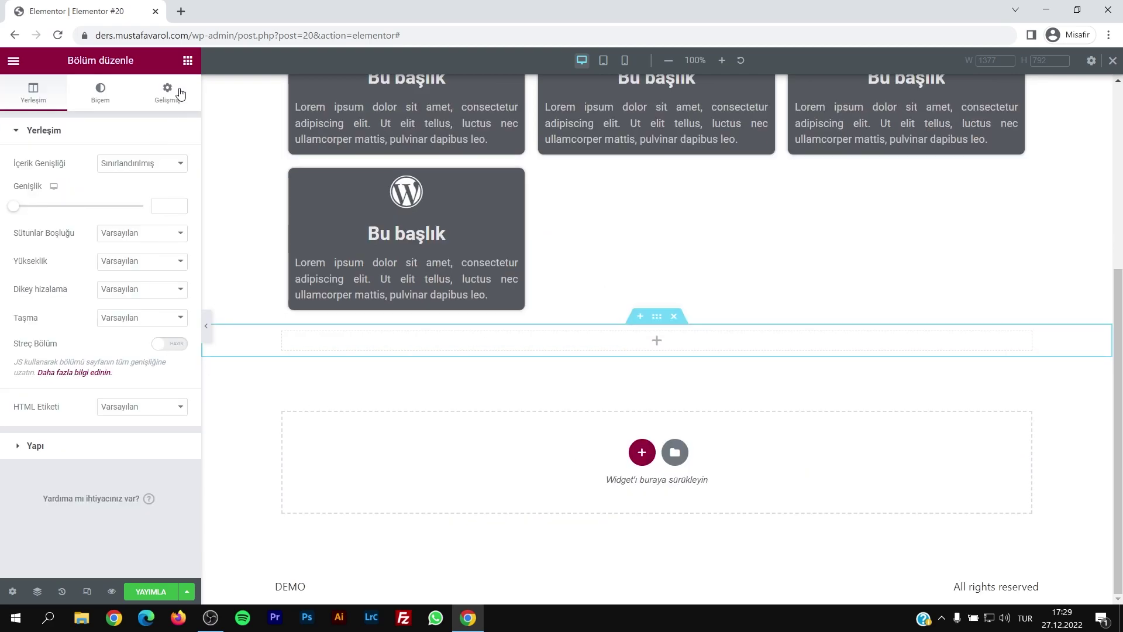
Place a text editor (Metin düzeltici) widget in the new section and append its Lorem ipsum text three more times
click(188, 60)
drag(148, 284, 519, 334)
key(ctrl+a)
key(ctrl+c)
click(159, 296)
key(ctrl+v)
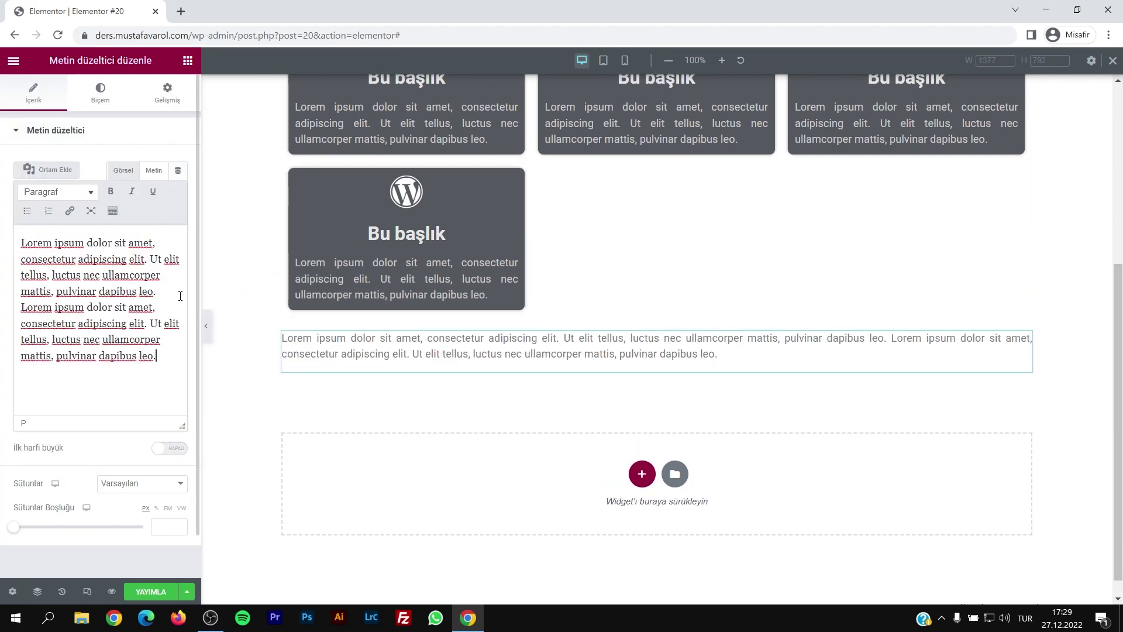
key(ctrl+v)
key(ctrl+v)
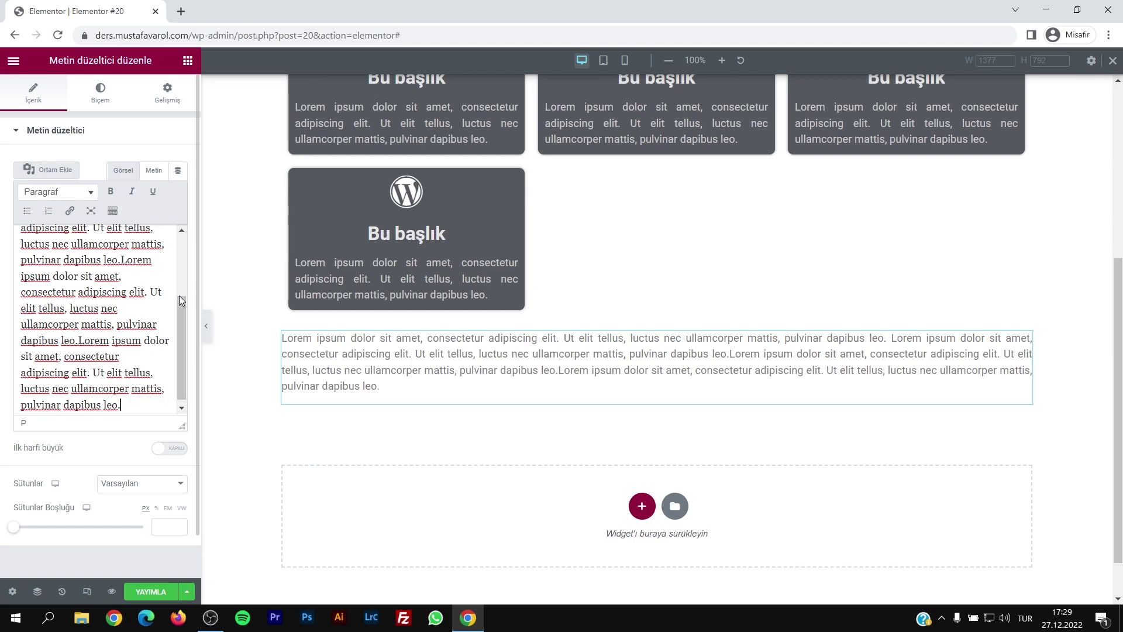
Set the text widget's width (Genişlik) to custom (Özel) at 50%
click(168, 89)
click(123, 269)
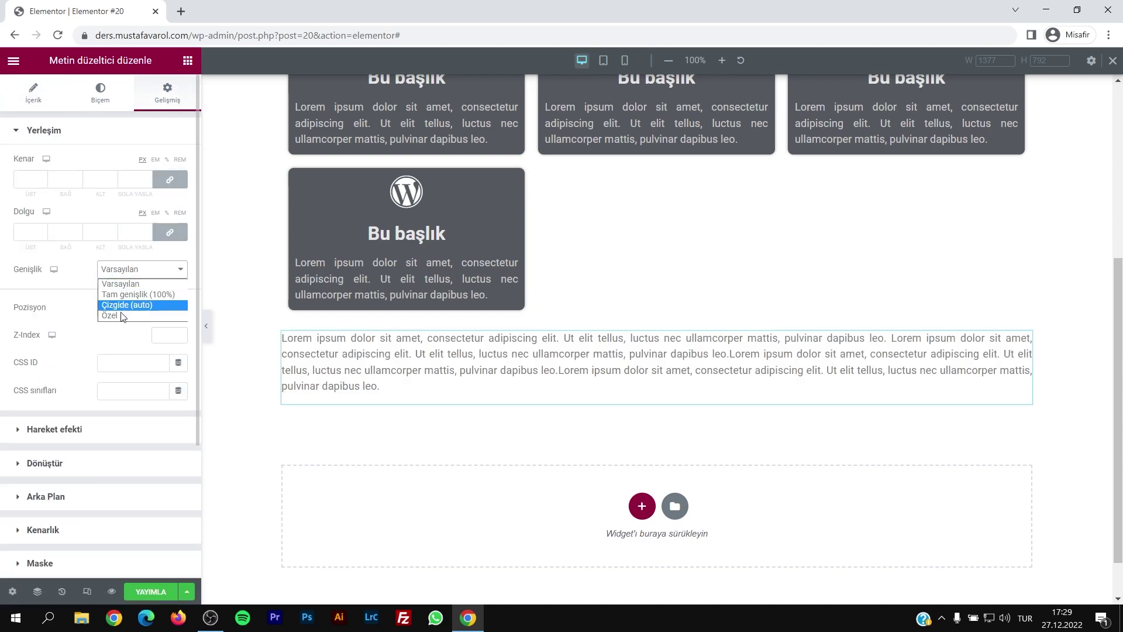
click(121, 316)
click(165, 311)
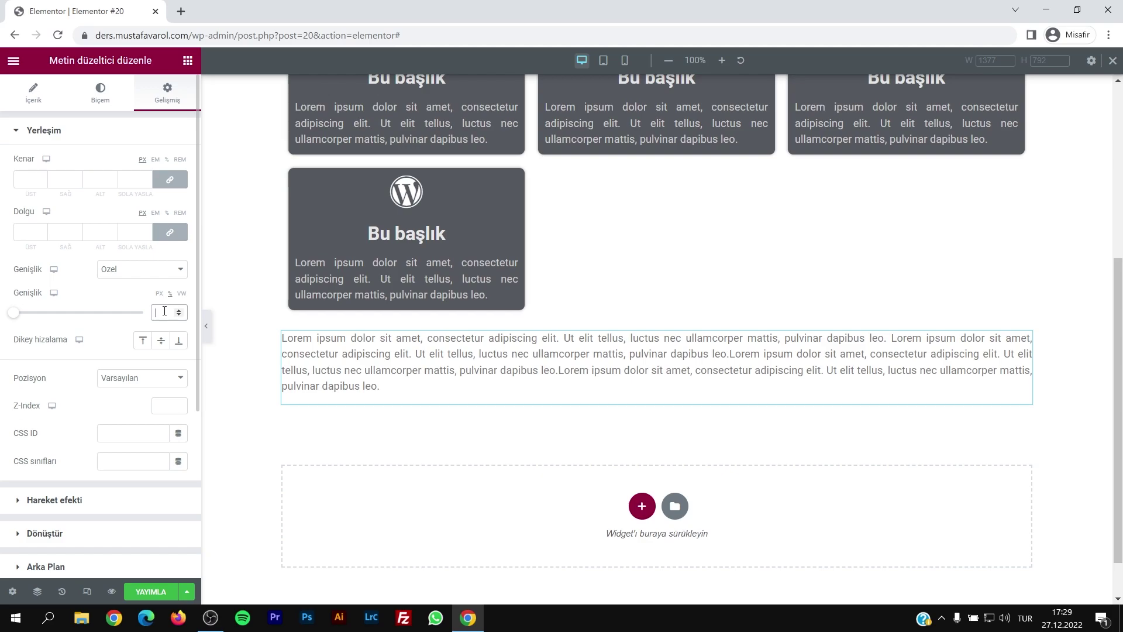
text(50)
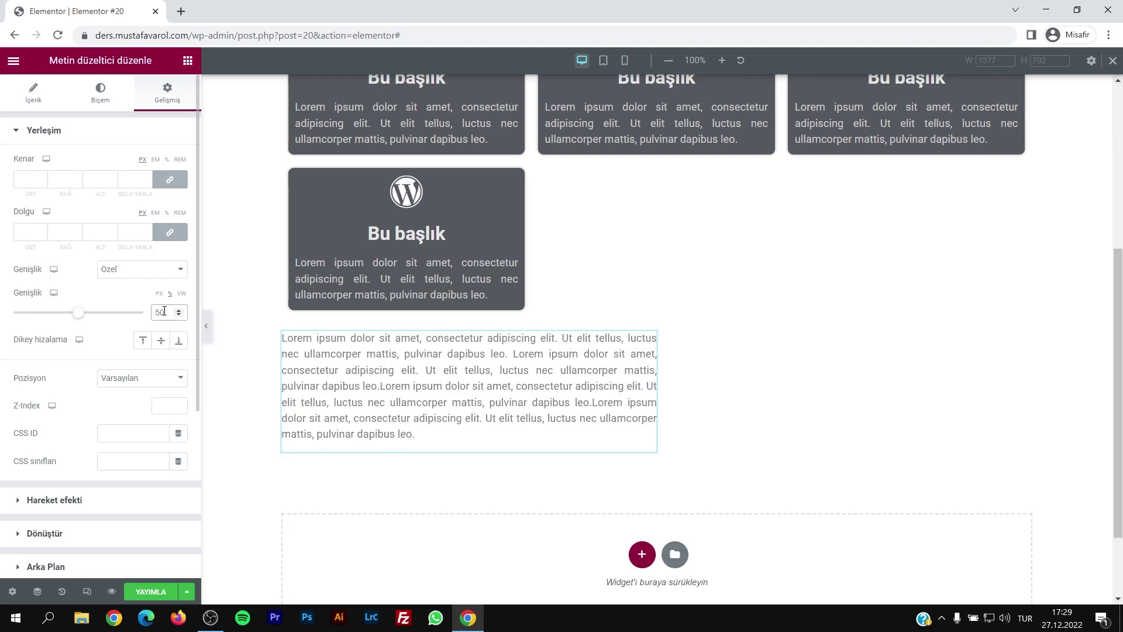
Give the text widget a 10 px margin (Kenar) and 15 px padding (Dolgu) on all sides
click(31, 180)
text(10)
click(37, 232)
text(15)
scroll(396, 263, down, 2)
right_click(382, 256)
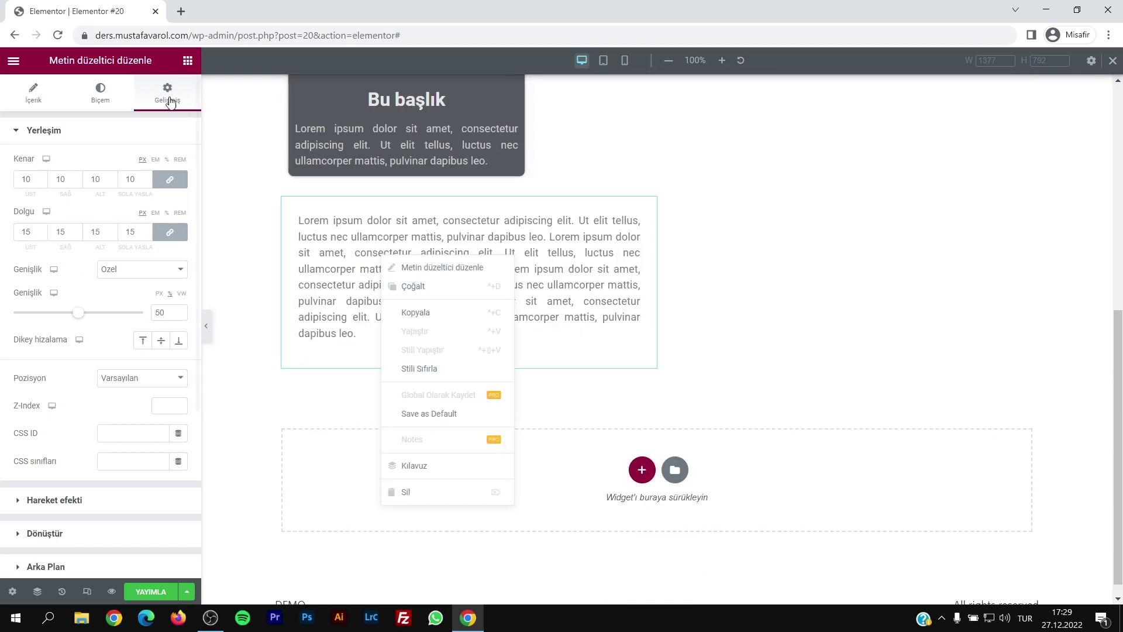
Give the text widget a solid dark orange background colour (Arka Plan)
scroll(86, 373, down, 4)
click(56, 319)
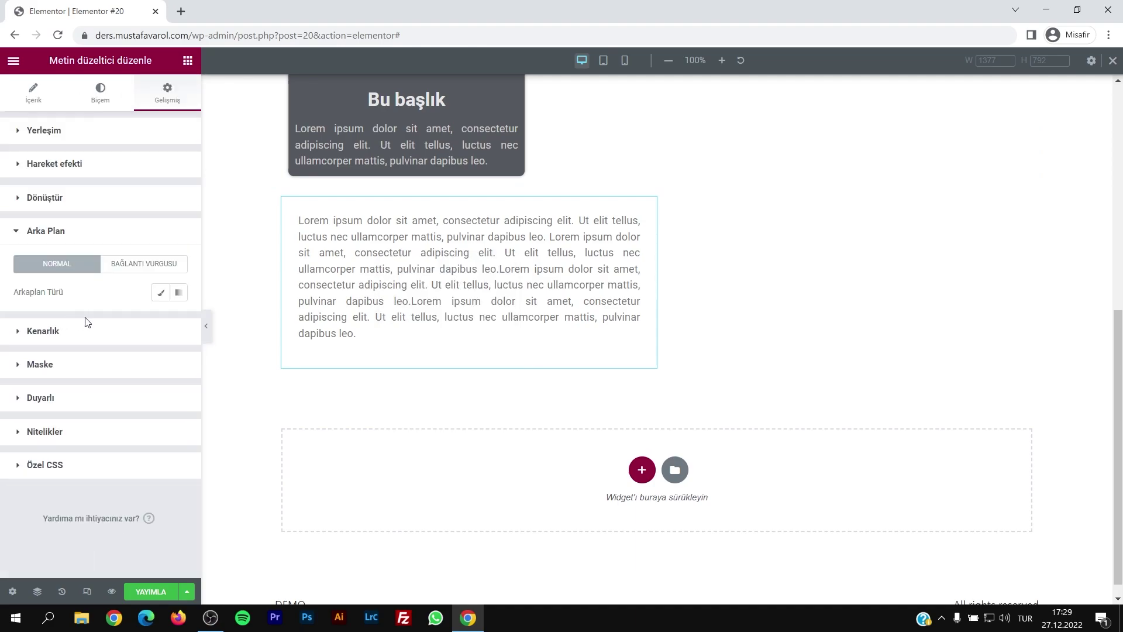
click(160, 292)
click(160, 319)
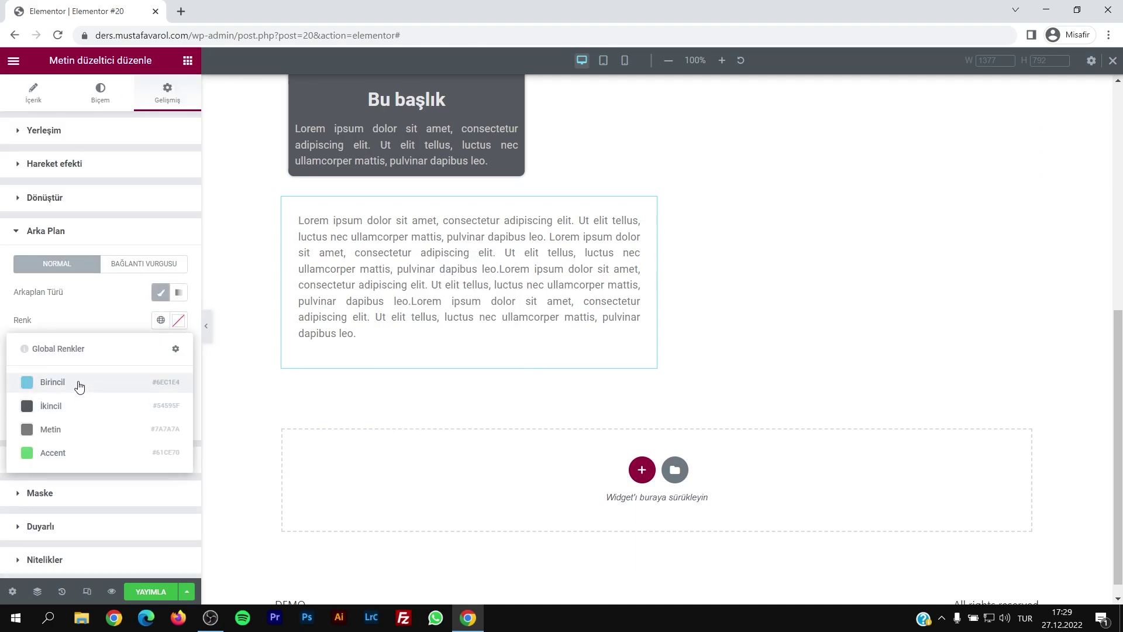
click(55, 450)
click(161, 320)
click(179, 320)
click(35, 471)
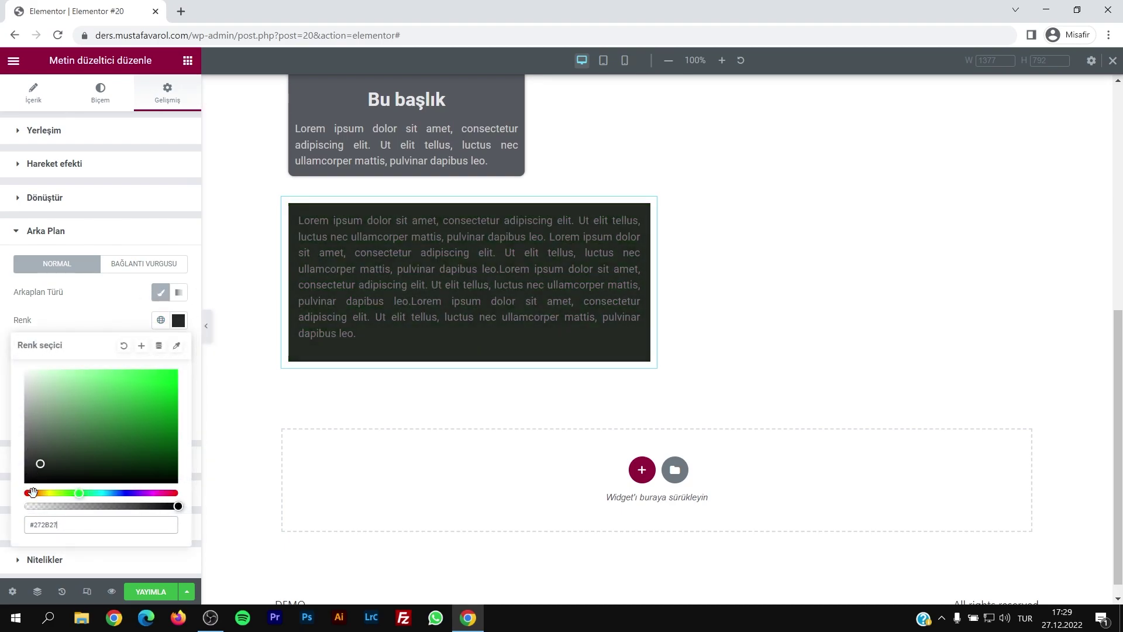
click(33, 493)
click(118, 412)
drag(166, 415, 190, 410)
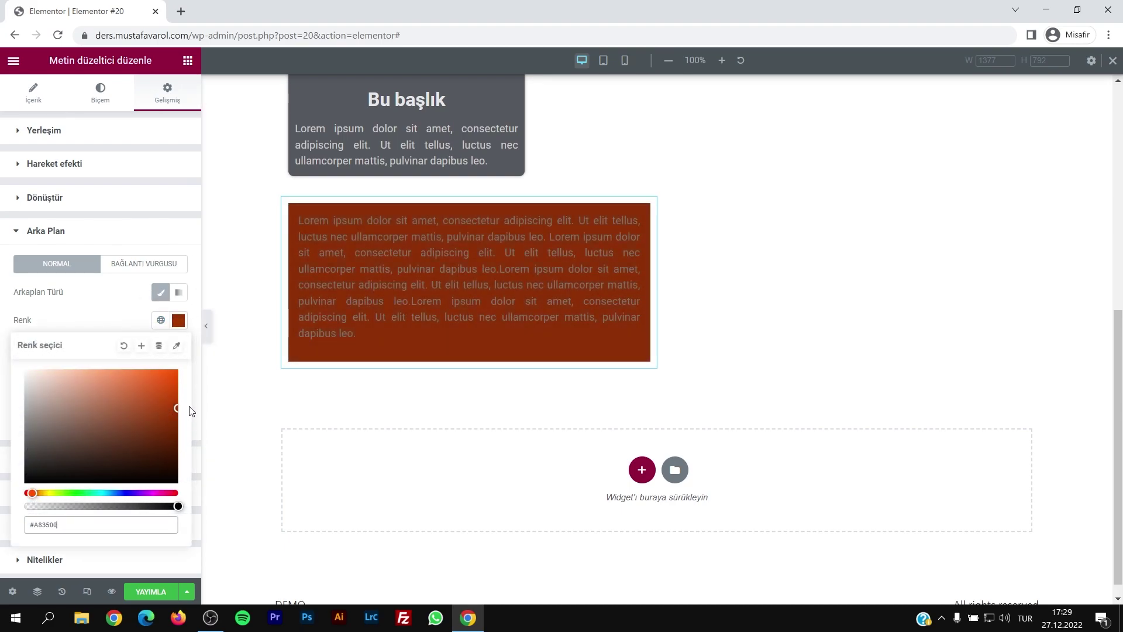
click(3, 349)
Set the text widget's text colour (Metin rengi) to white, #FFFFFF
click(100, 91)
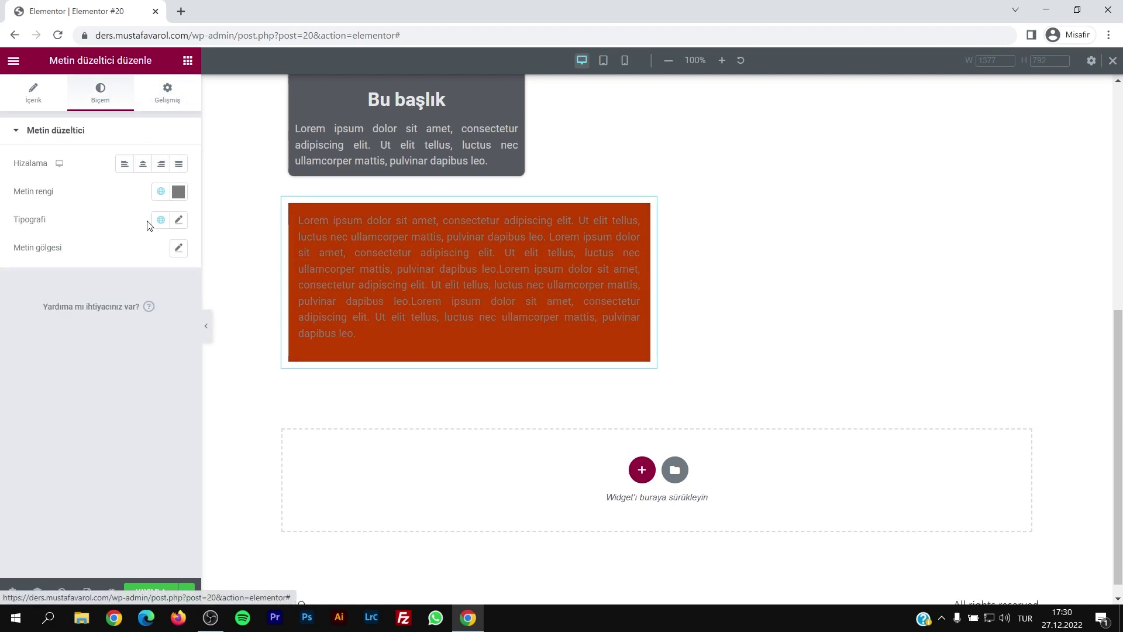
click(178, 192)
key(ctrl+v)
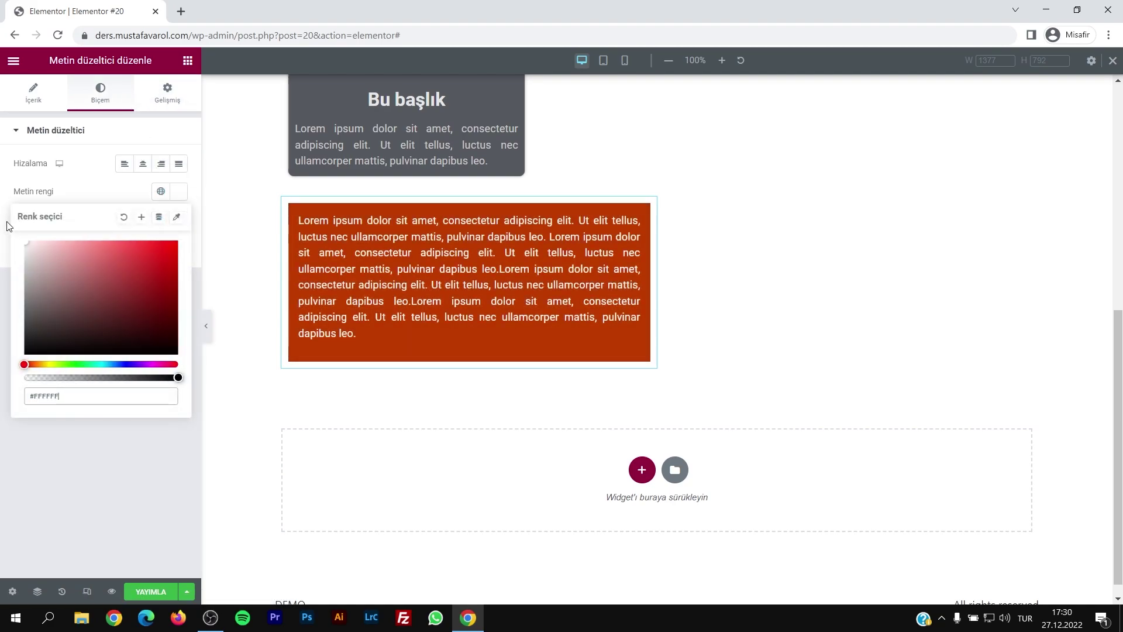
drag(3, 233, 7, 271)
click(3, 286)
Duplicate the orange text widget and view the two side by side across the full page width
right_click(372, 234)
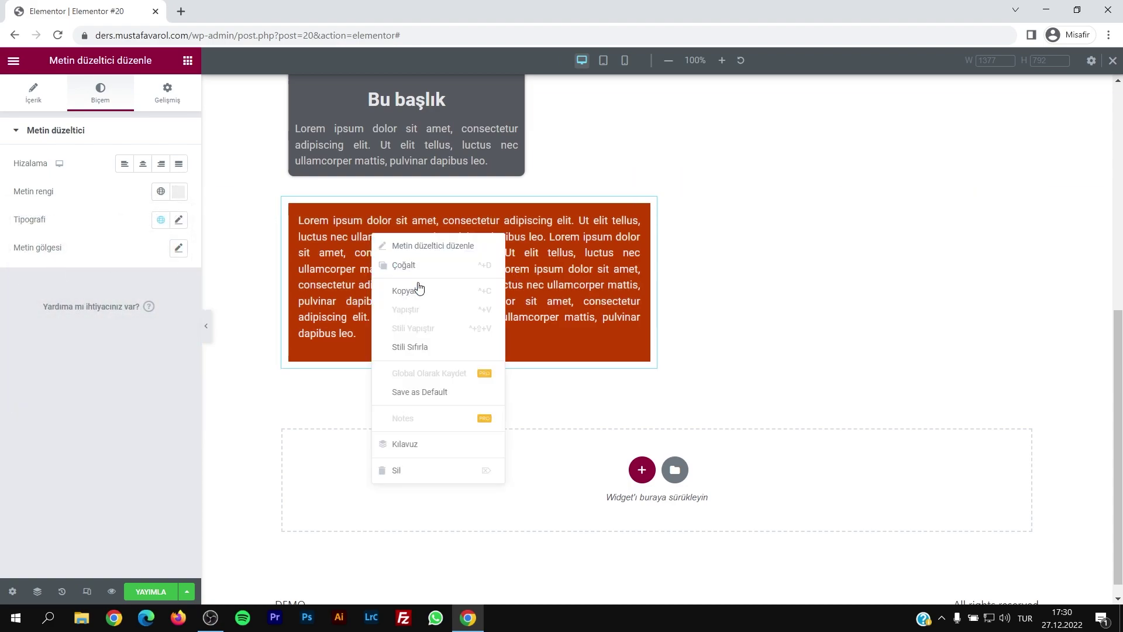
click(418, 269)
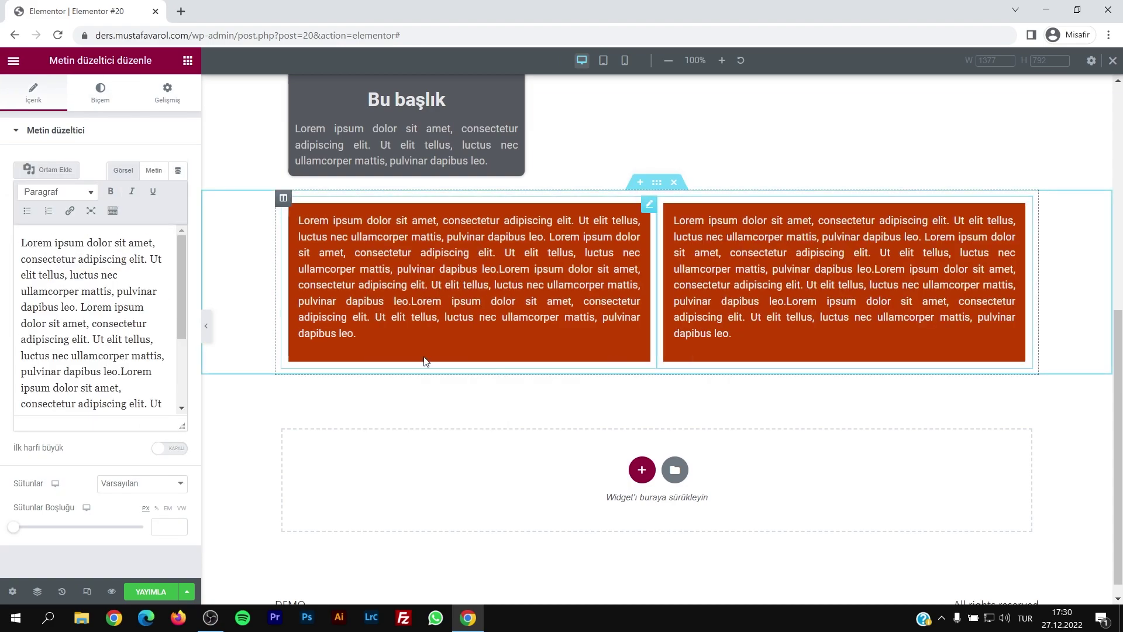
click(206, 325)
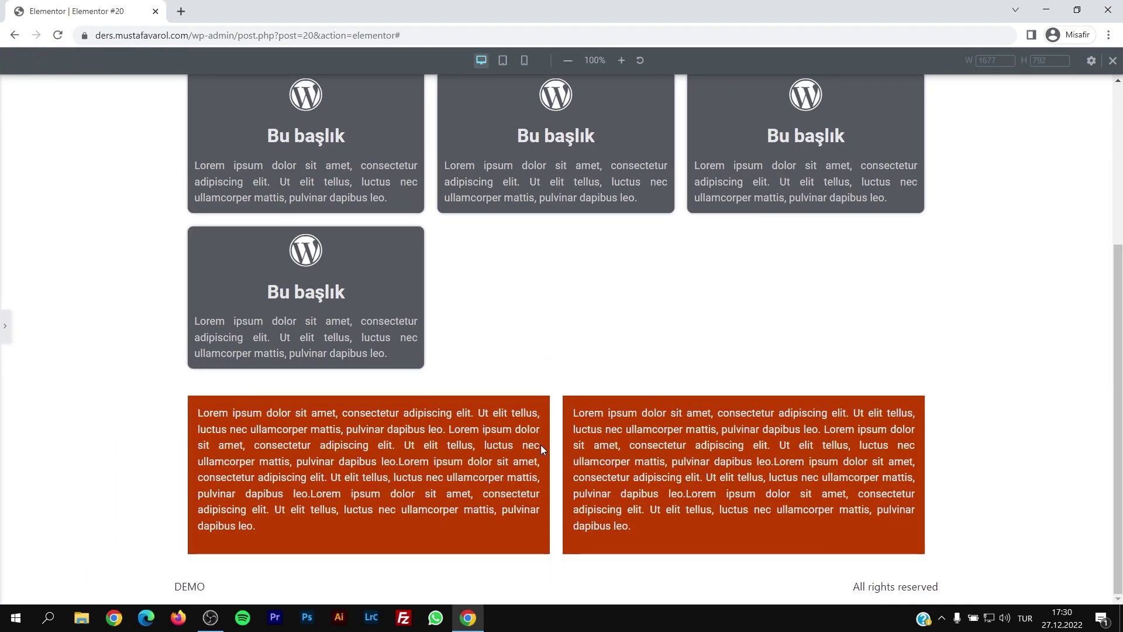
click(3, 337)
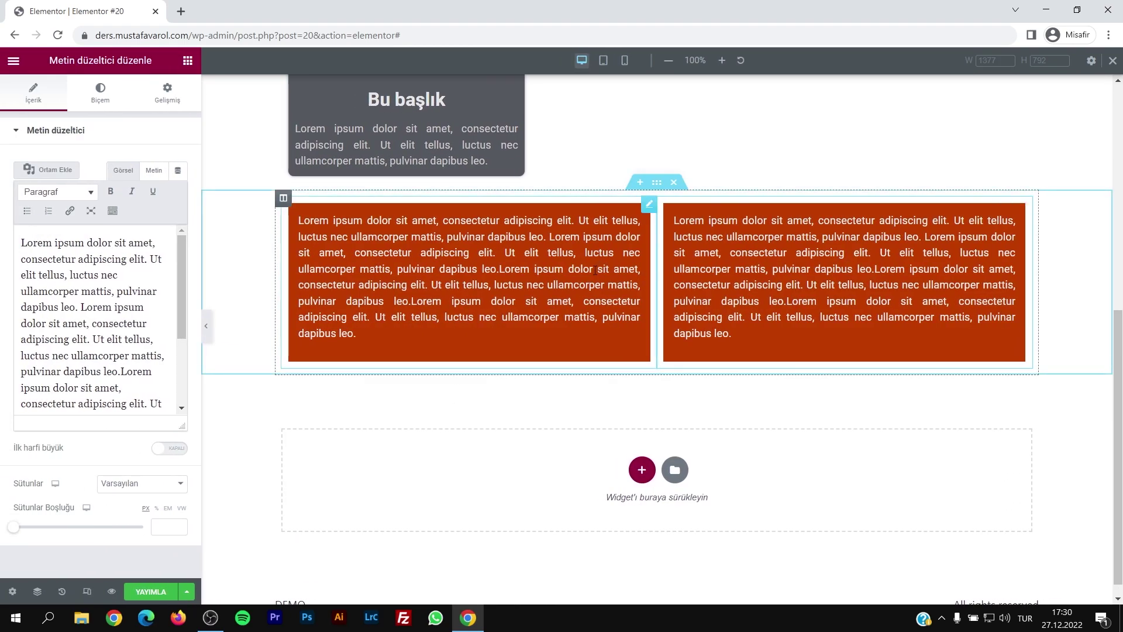
Undo the text widget's duplication and its text and background colour changes, leaving a single plain widget
key(Delete)
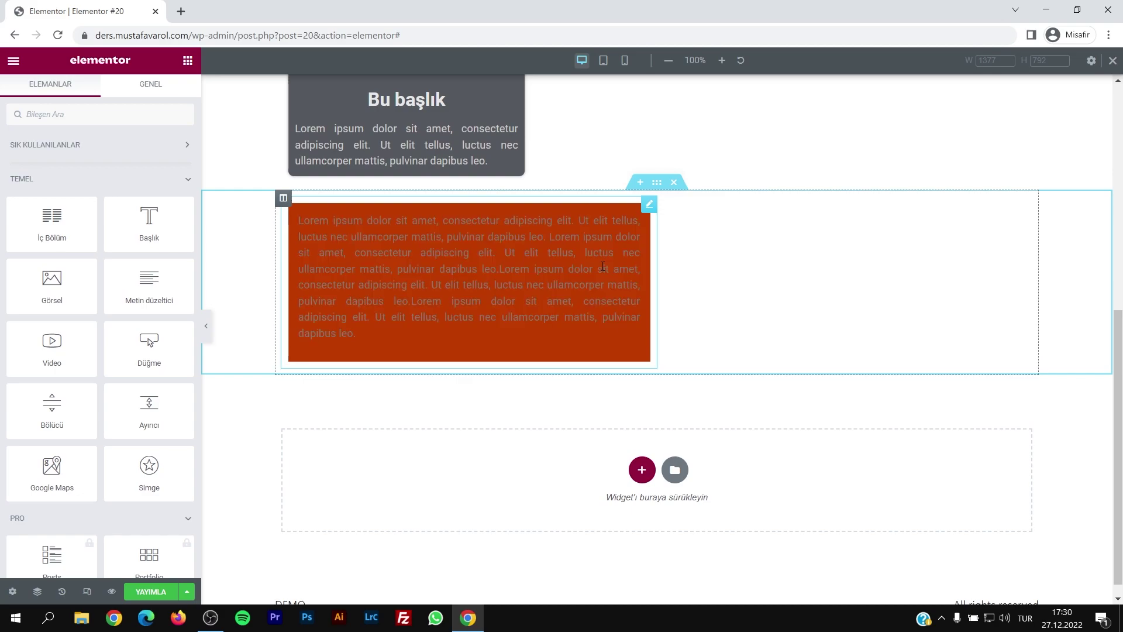
right_click(456, 256)
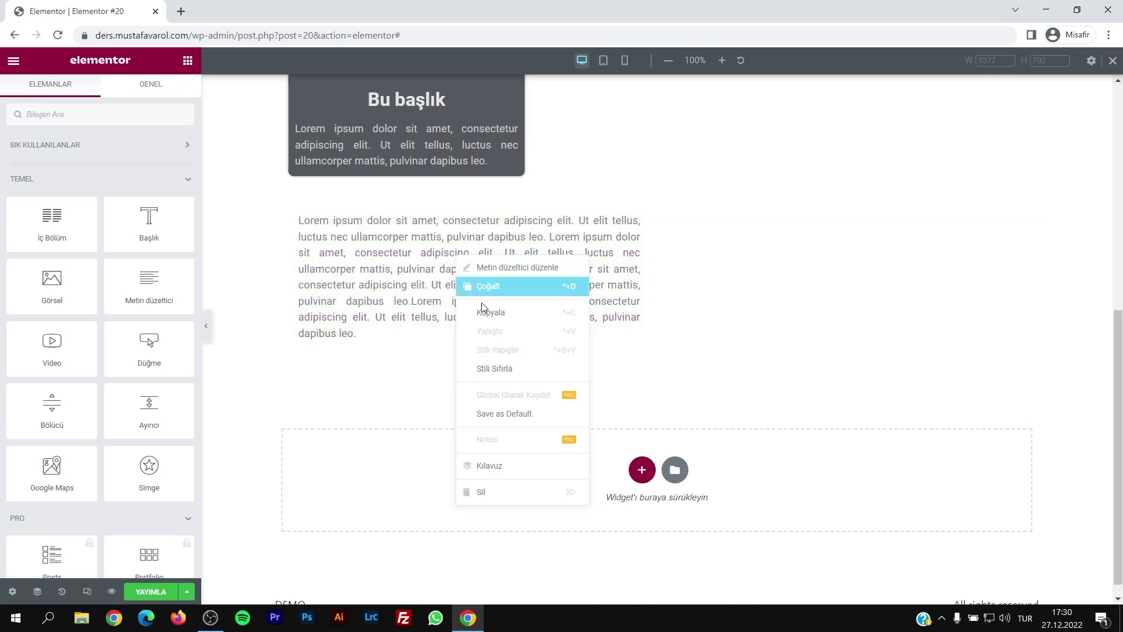
click(488, 286)
key(Delete)
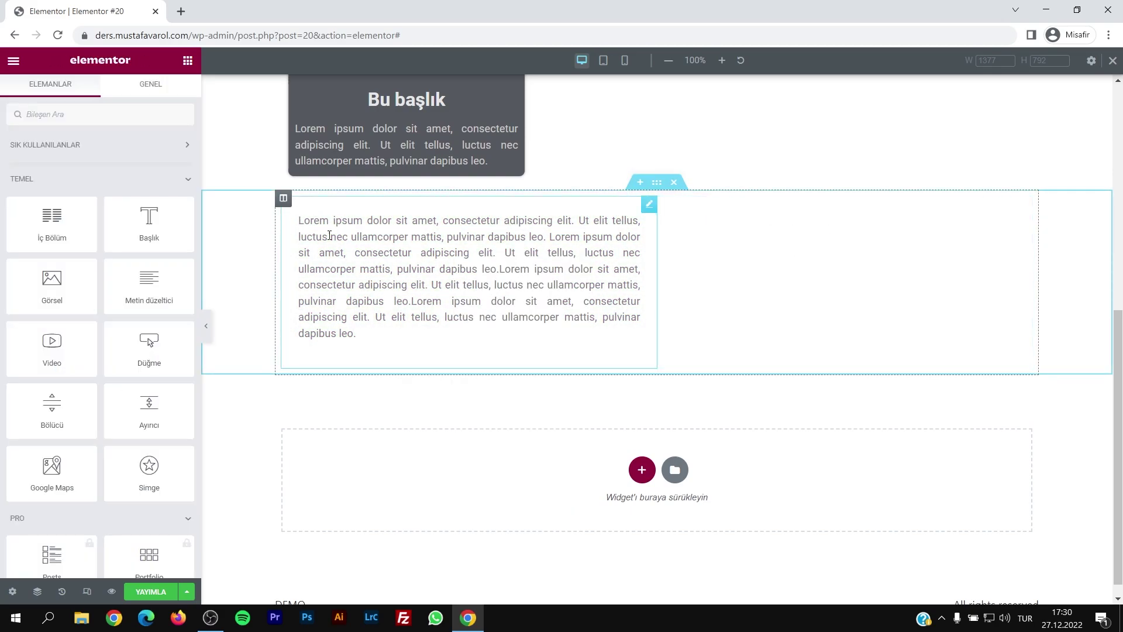
Set the text widget's custom width to 33.3% for the desktop view
click(500, 256)
click(100, 92)
click(169, 96)
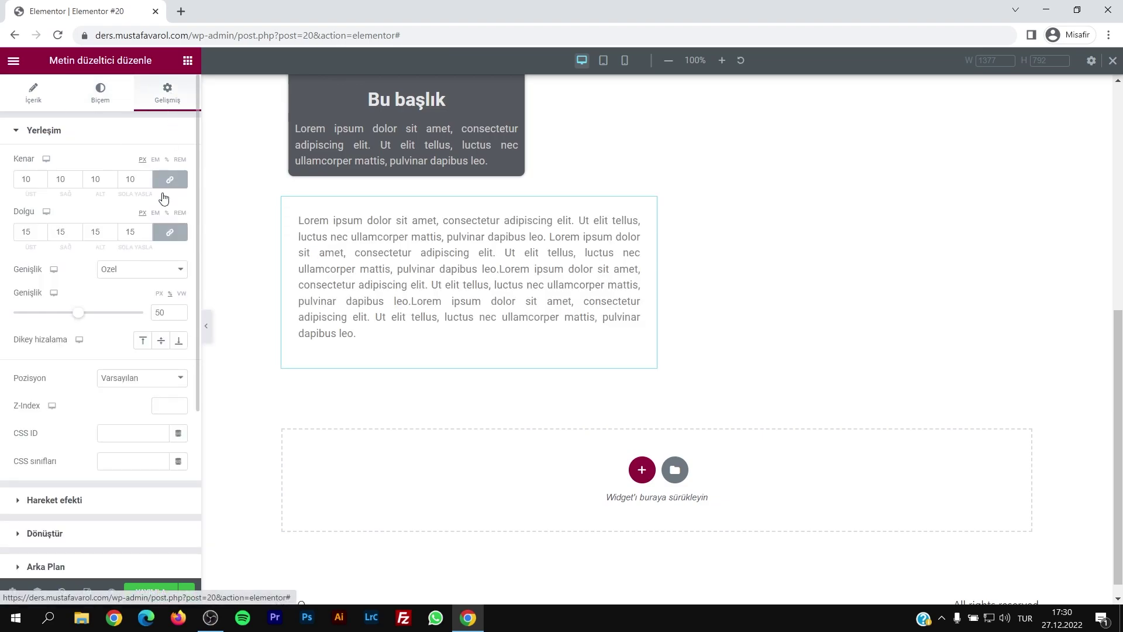
text(33.3)
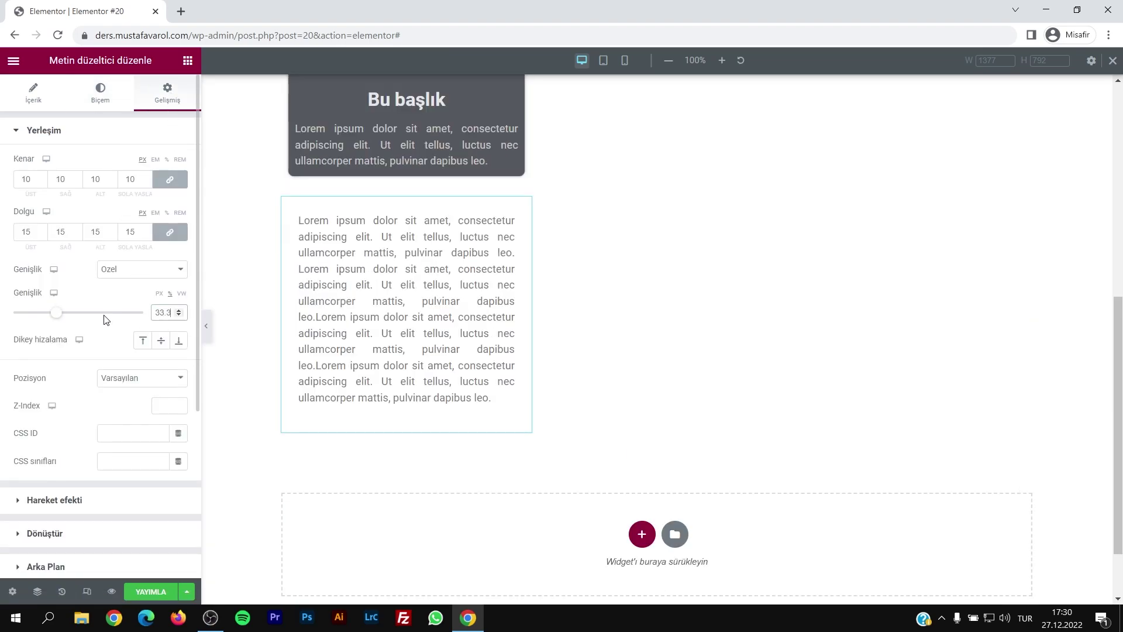
Duplicate the 33.3% wide text widget and delete the copies, keeping only the original
right_click(415, 241)
click(412, 260)
right_click(393, 251)
click(416, 284)
right_click(694, 233)
click(724, 477)
right_click(614, 268)
click(646, 504)
right_click(647, 432)
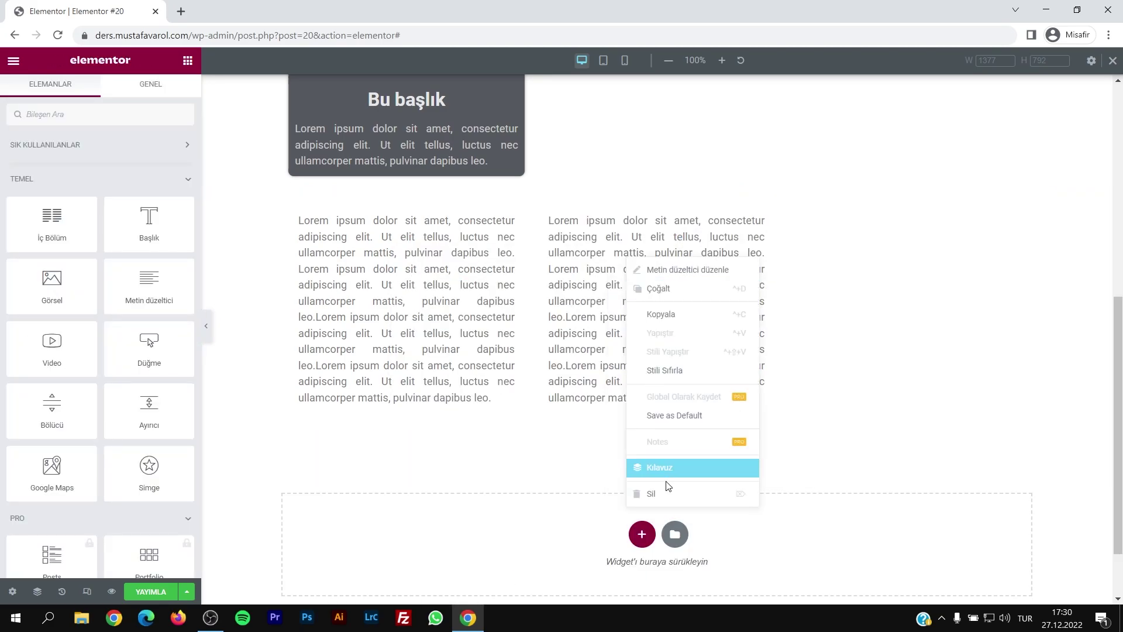
click(669, 494)
Set the text widget's width to 50% for the tablet view and 100% for the mobile view
click(456, 386)
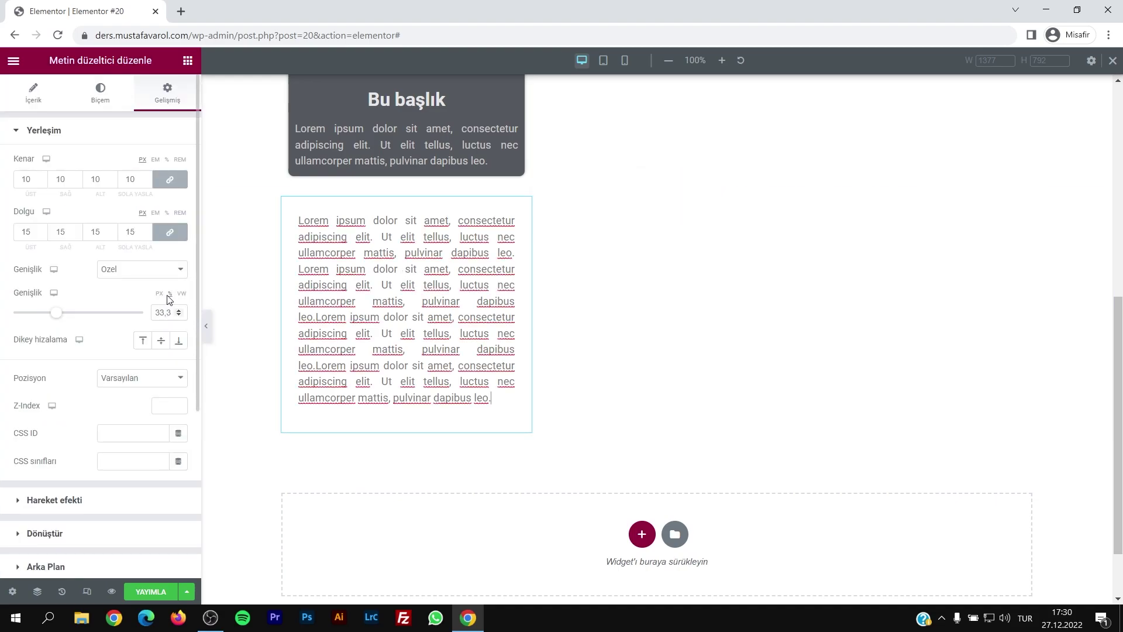
click(603, 60)
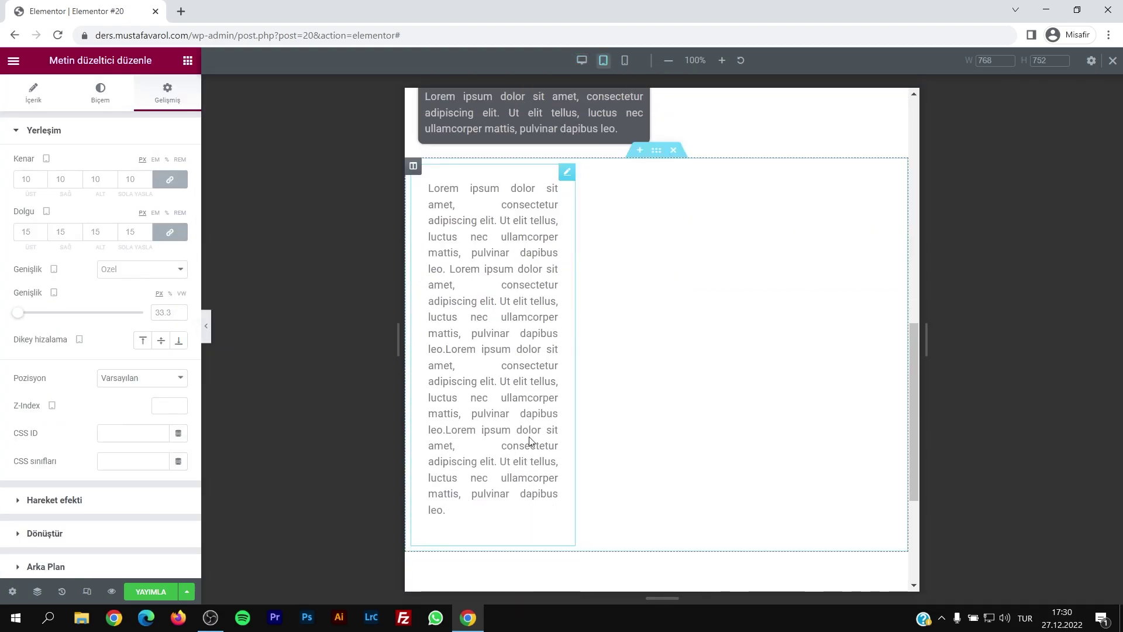
click(163, 310)
text(50)
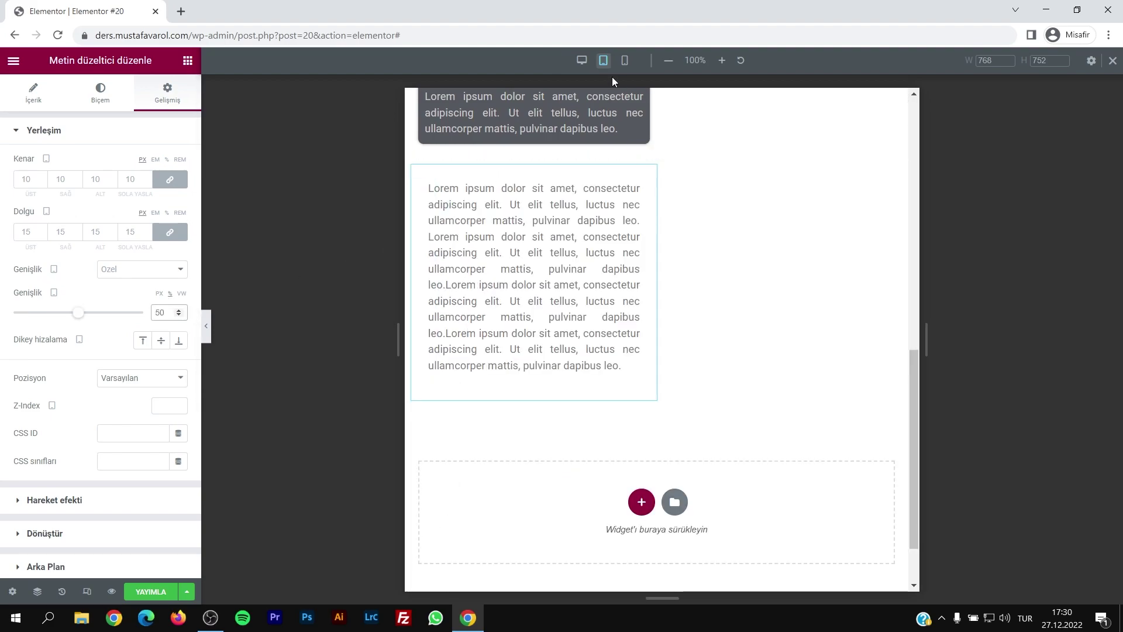
key(ctrl+shift+m)
text(100)
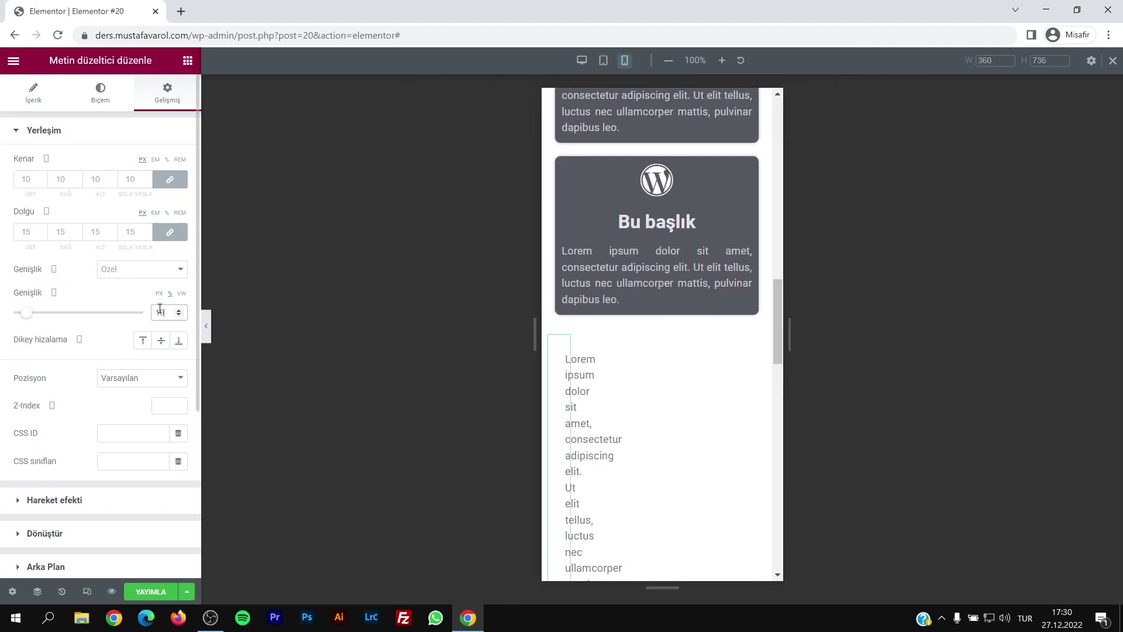
Return to the desktop view and duplicate the text widget until the section holds four of them
click(581, 60)
right_click(378, 182)
click(393, 214)
key(ctrl+d)
key(ctrl+d)
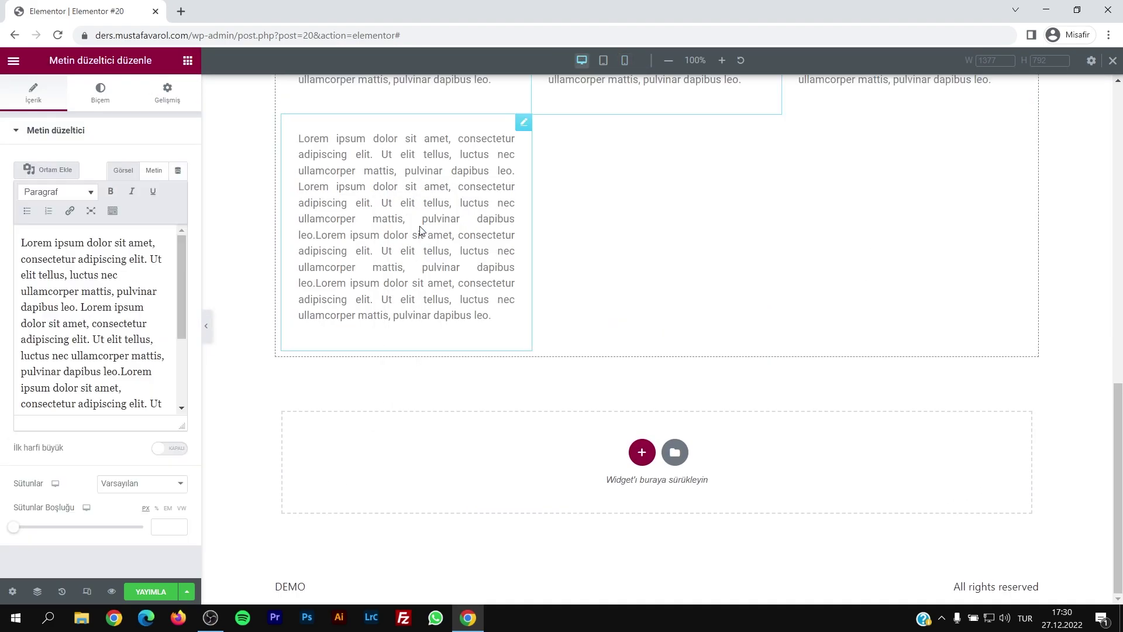
scroll(472, 254, up, 5)
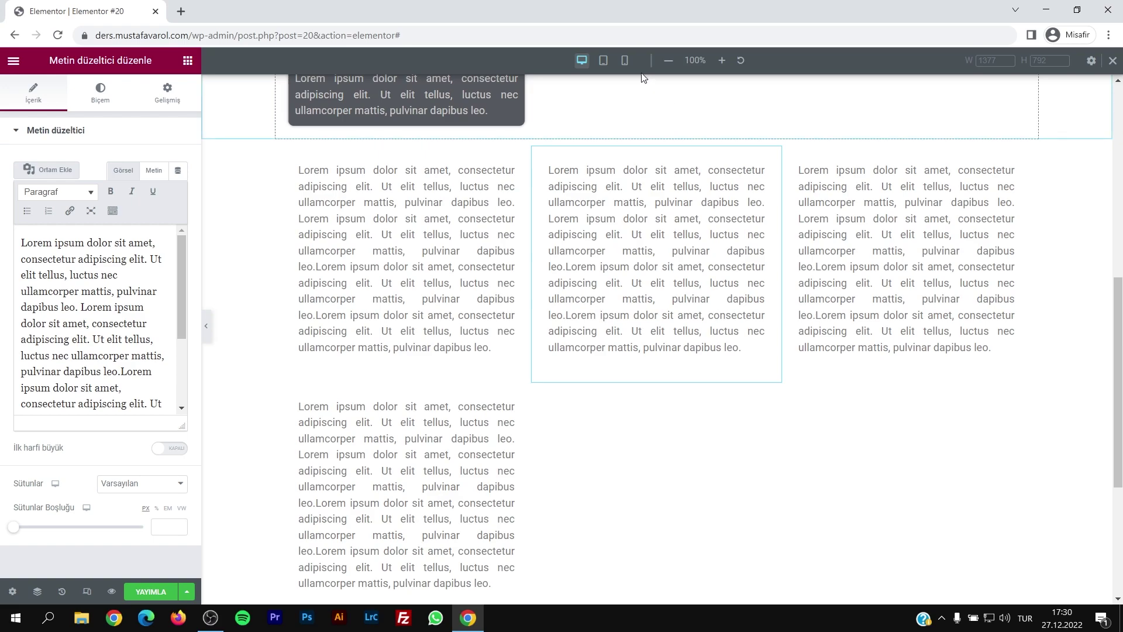
Examine how the text widgets flow in the tablet and mobile views, and review both grids on desktop
click(603, 60)
drag(916, 294, 916, 376)
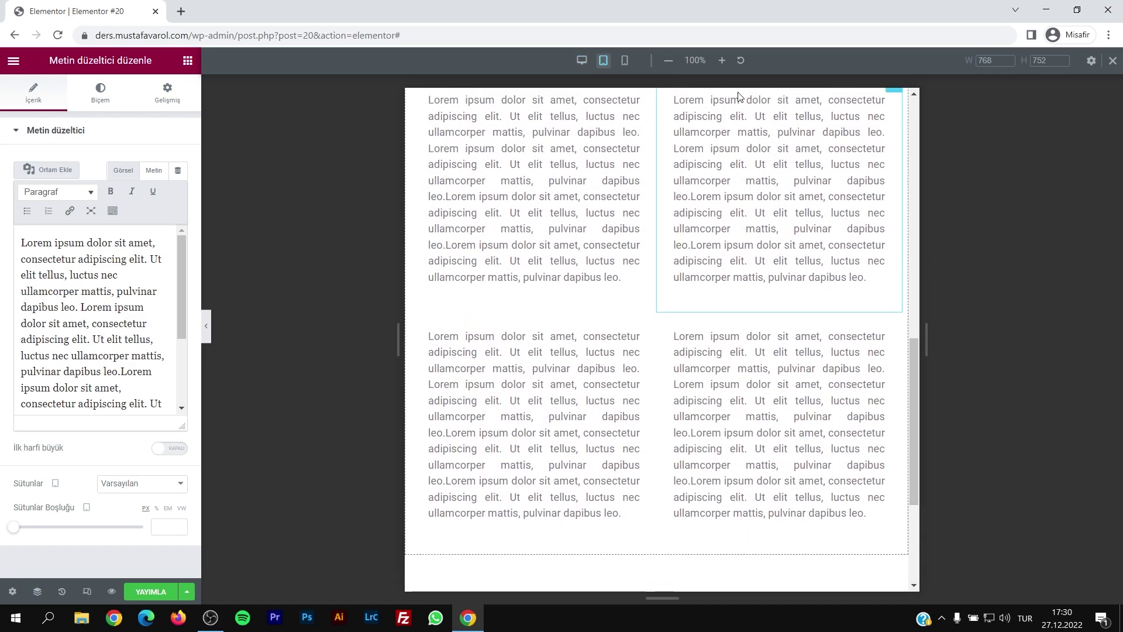
click(624, 60)
drag(780, 349, 778, 190)
click(1112, 60)
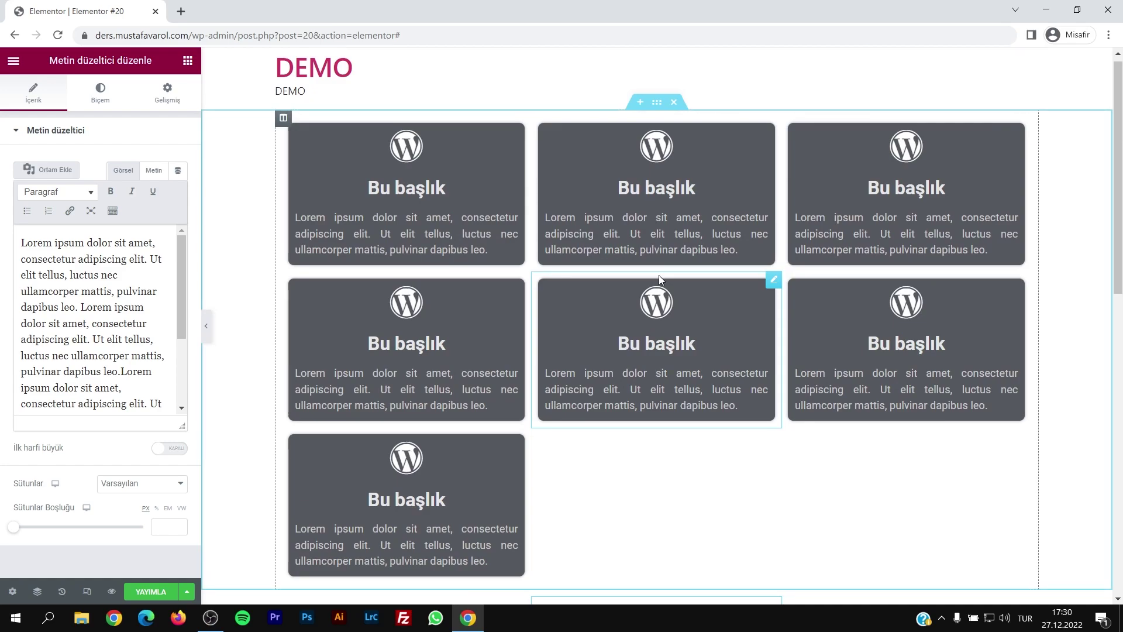
scroll(595, 261, down, 10)
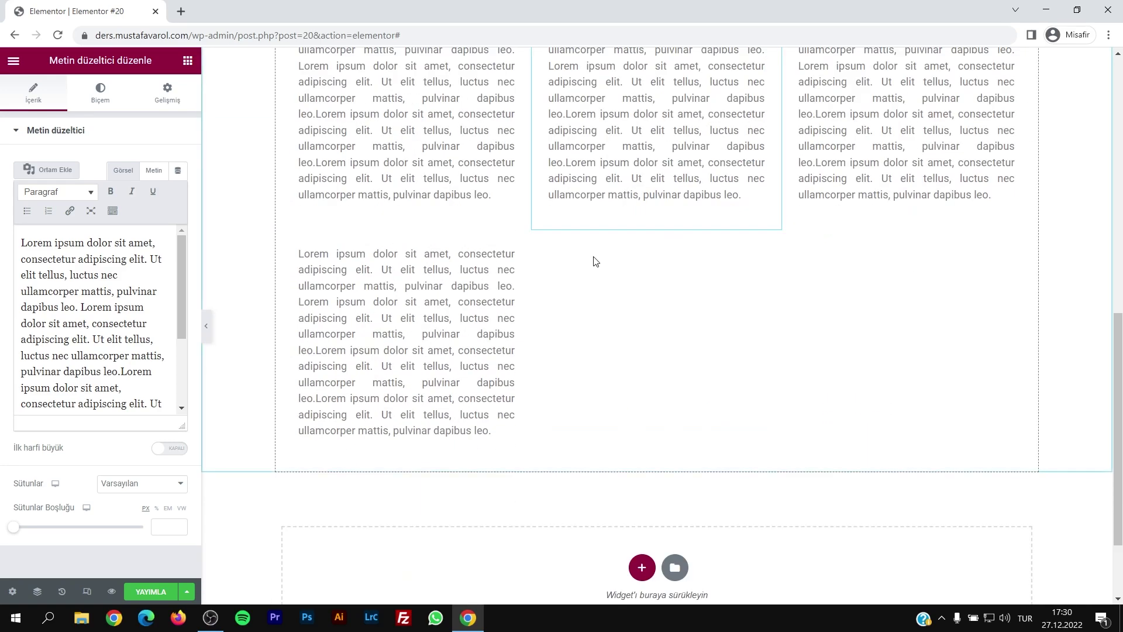
scroll(509, 214, up, 3)
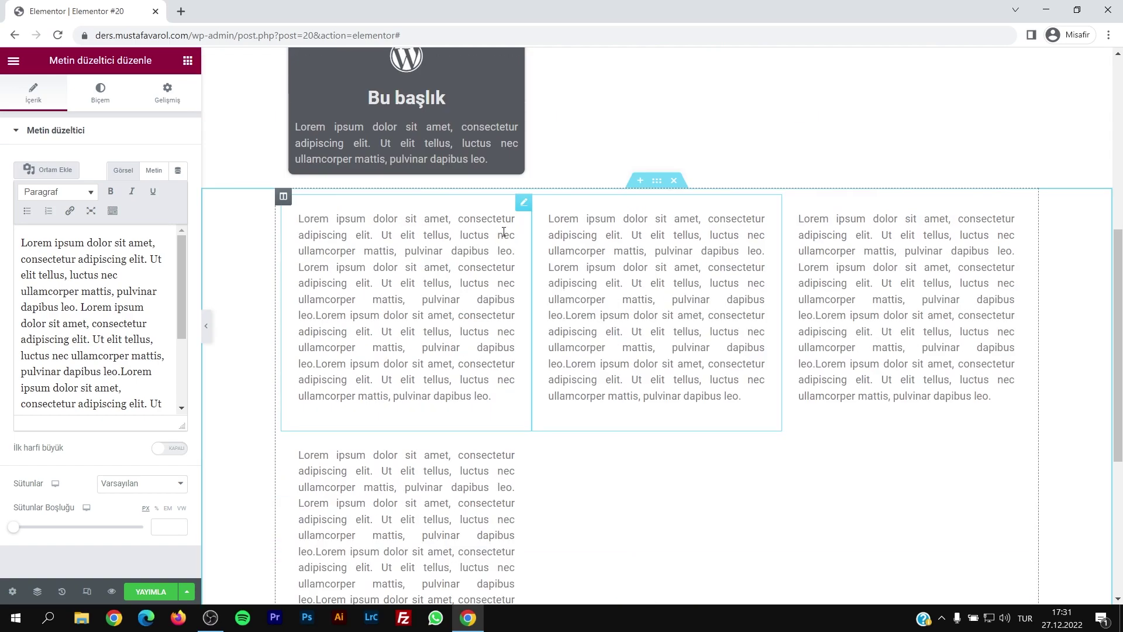
scroll(500, 290, up, 6)
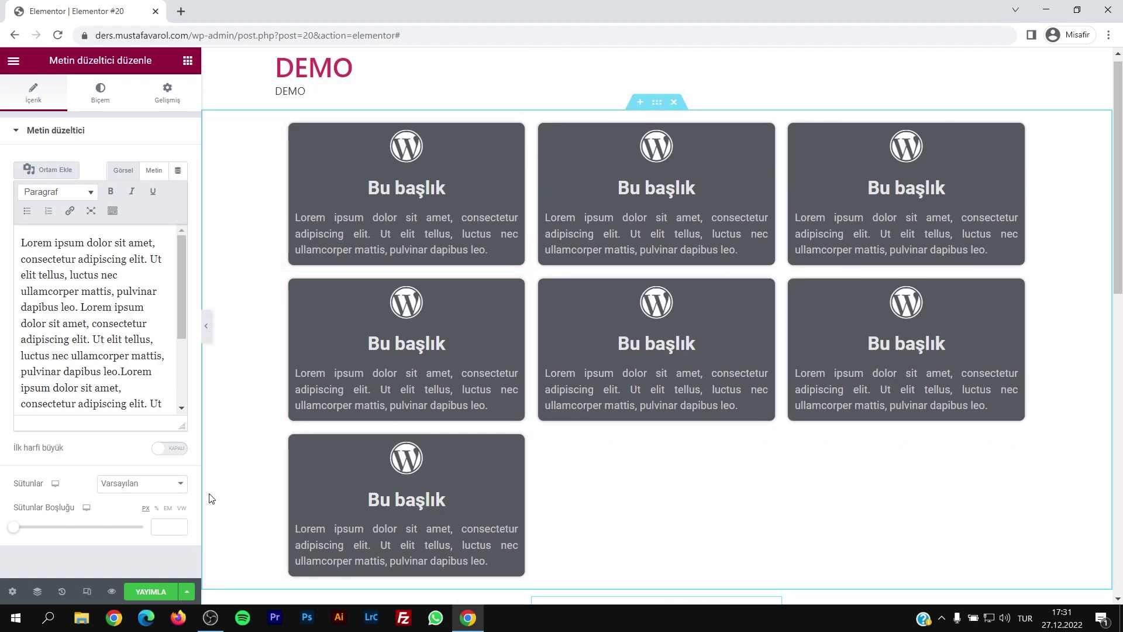